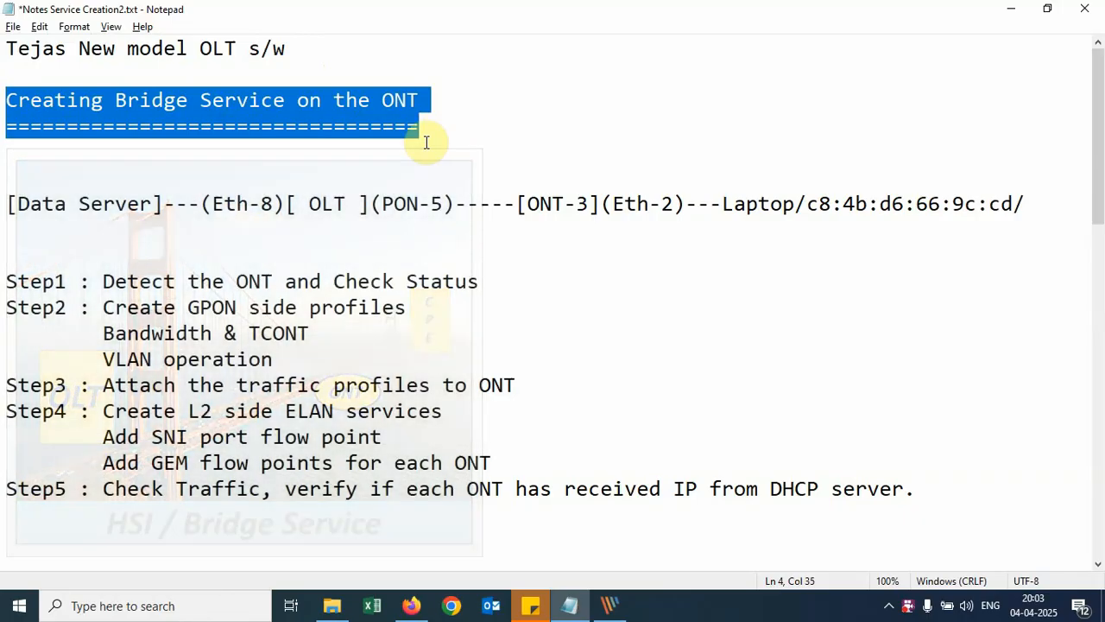
- Examine the topology line in the notes, from the data server through the OLT and ONT-3 to the laptop
left_click(4, 207)
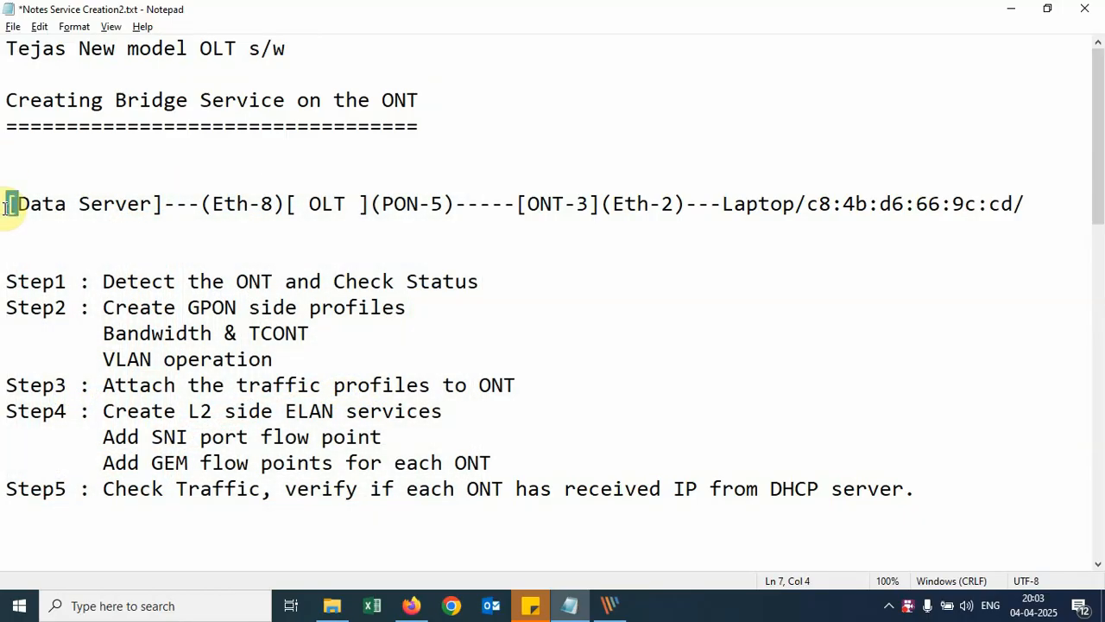
left_click_drag(7, 207, 1061, 207)
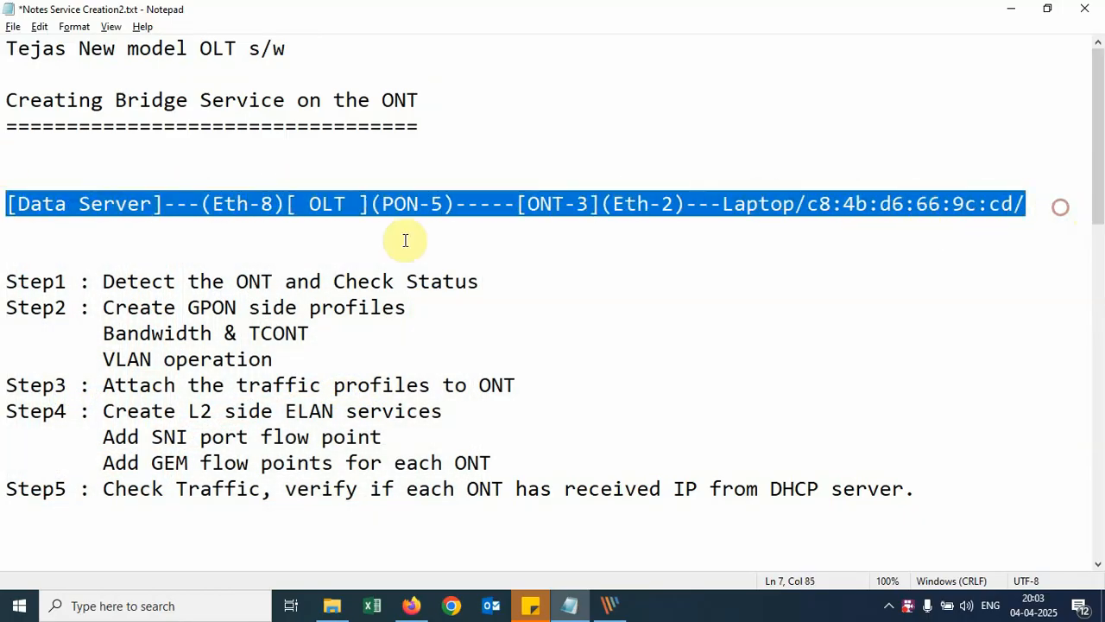
left_click_drag(7, 208, 167, 208)
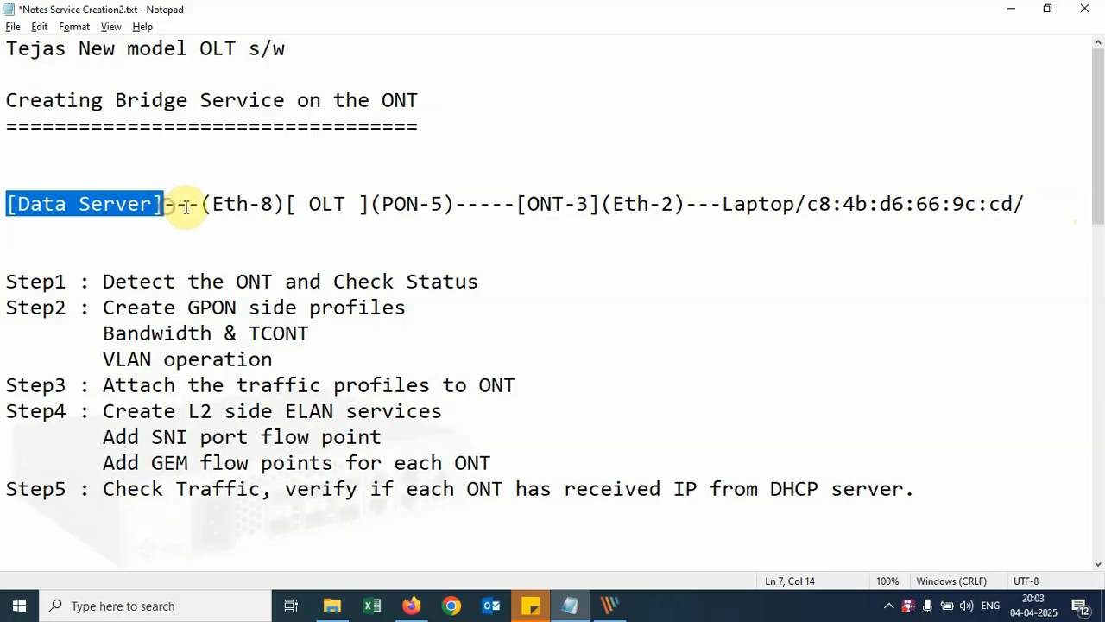
left_click(200, 205)
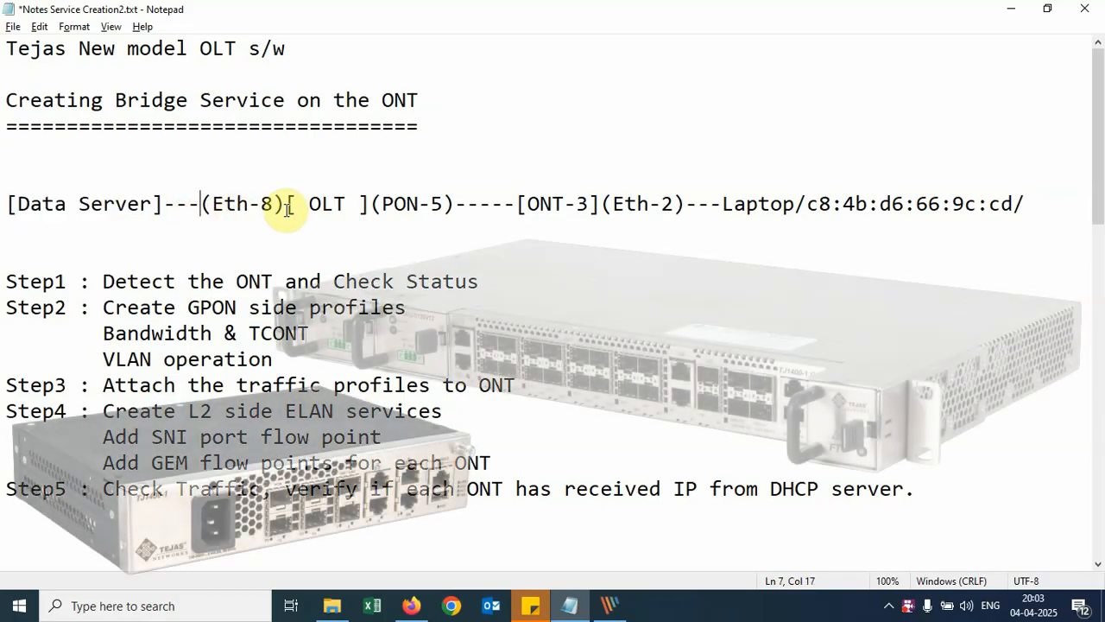
left_click_drag(286, 207, 364, 210)
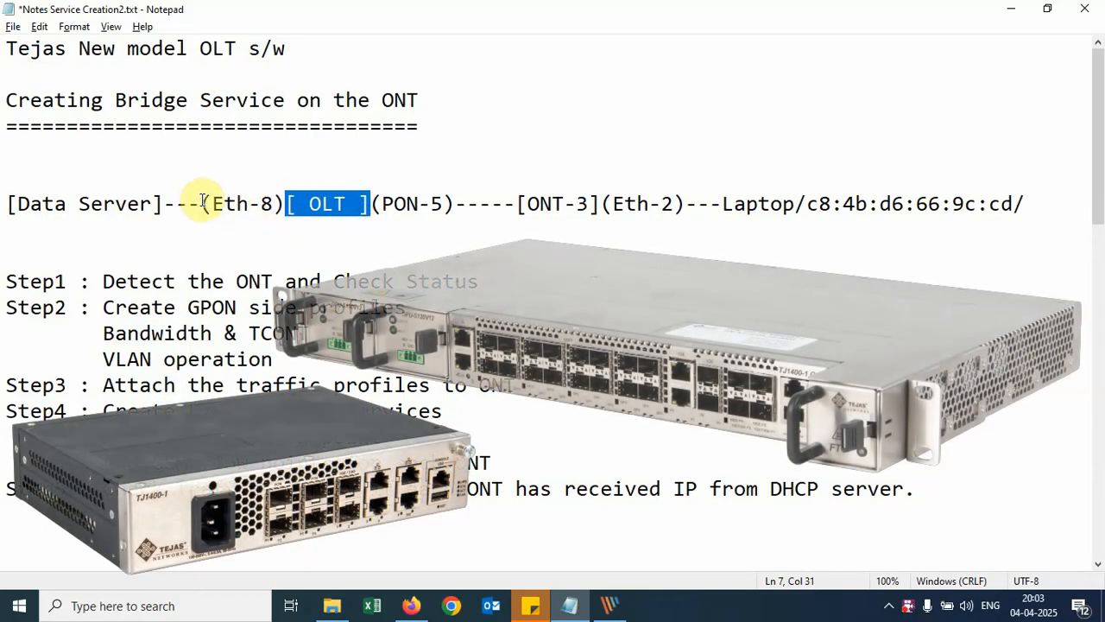
left_click_drag(198, 207, 289, 205)
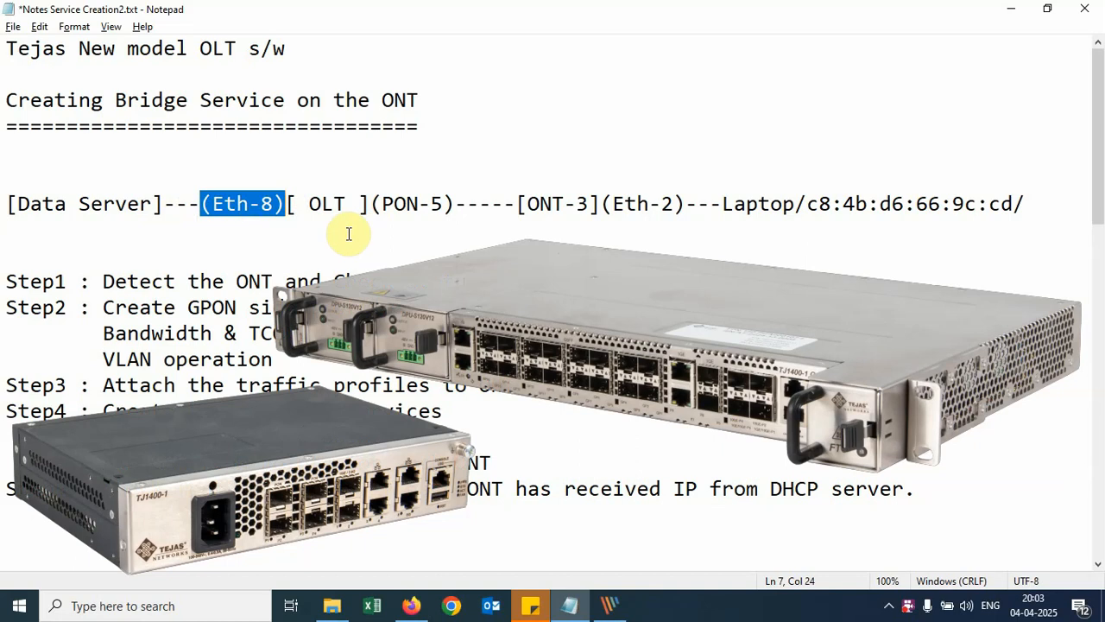
left_click_drag(371, 207, 599, 210)
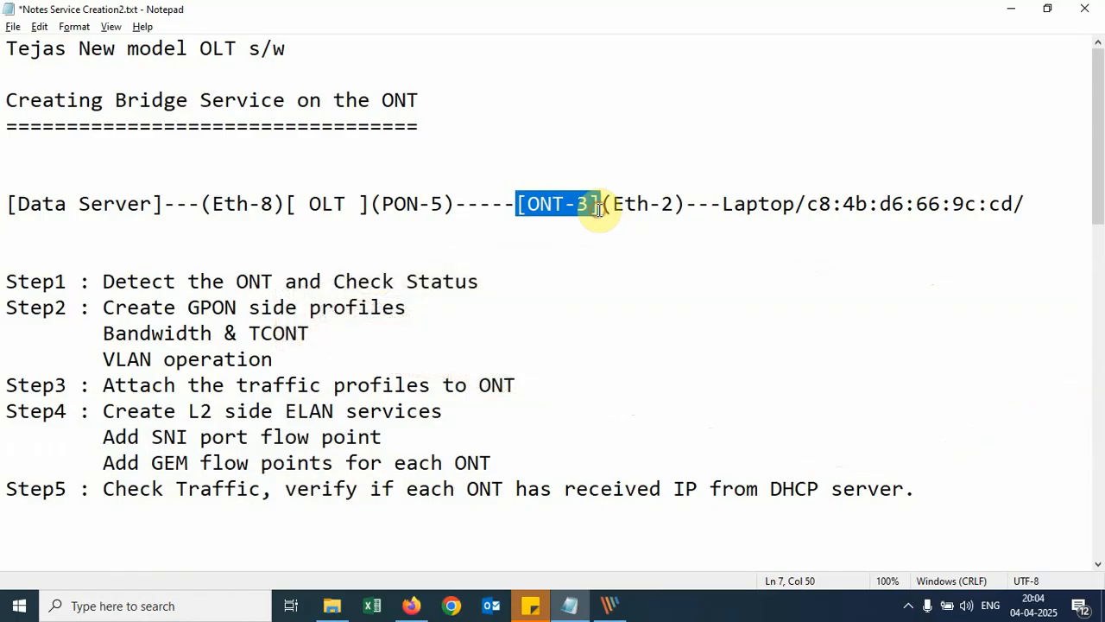
left_click(601, 207)
left_click_drag(601, 208, 1036, 208)
left_click(836, 207)
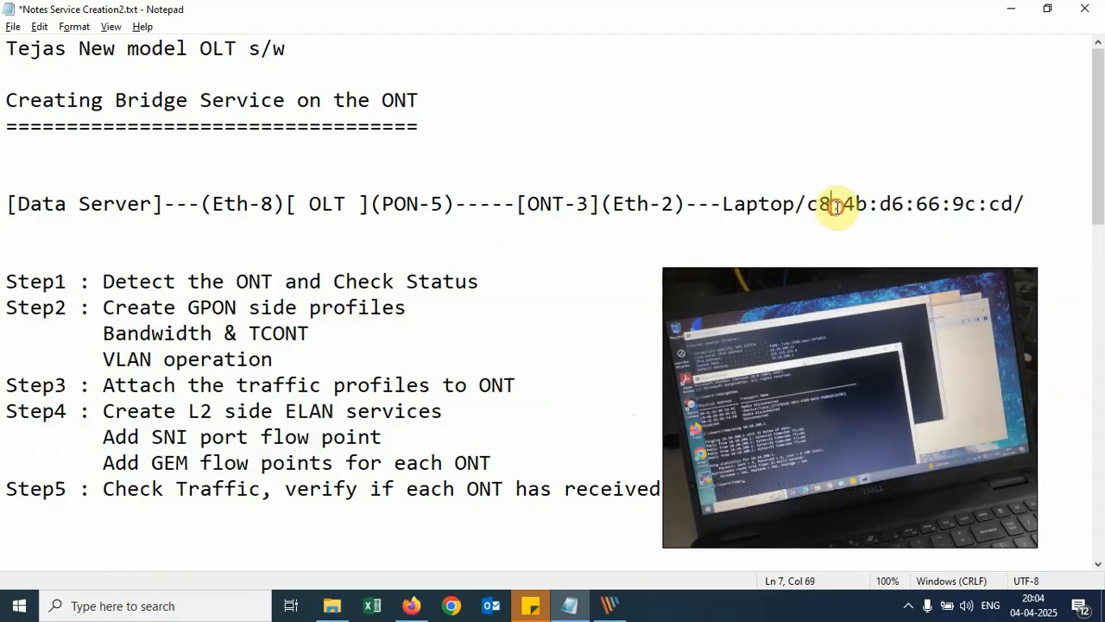
left_click_drag(810, 205, 1006, 208)
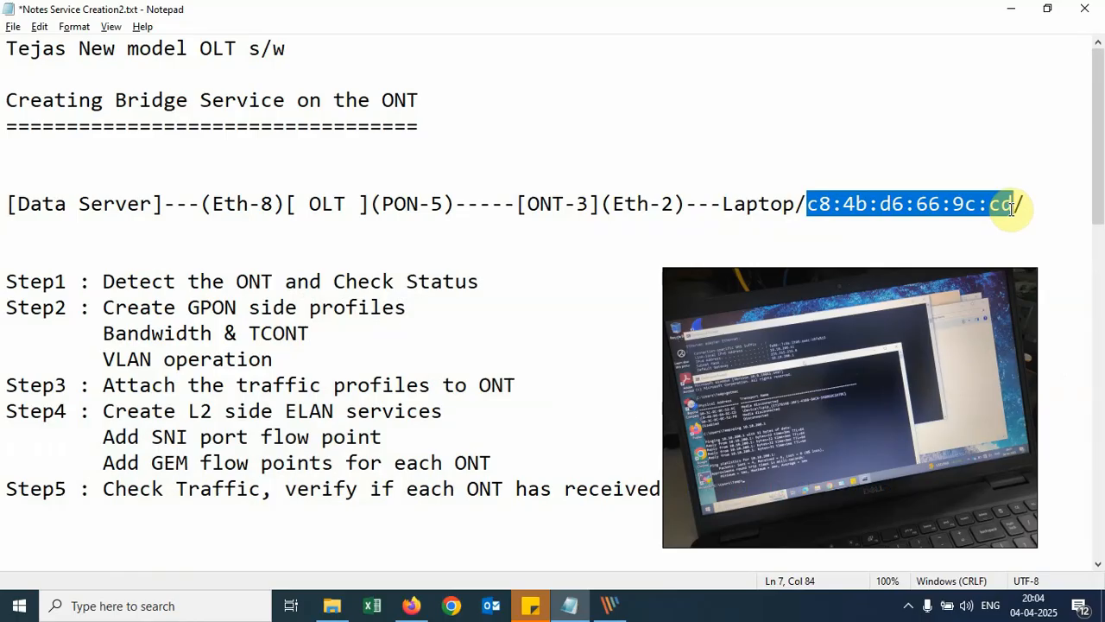
left_click(29, 252)
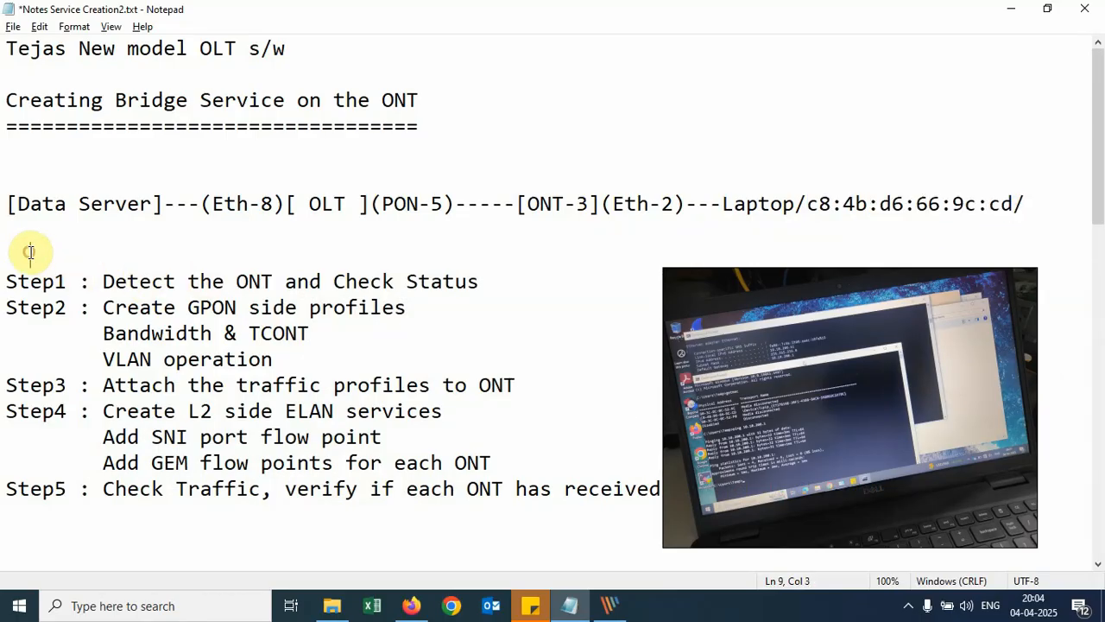
- Read Step1 to Step3 of the notes, covering ONT detection, GPON side profiles and attaching traffic profiles
left_click(4, 282)
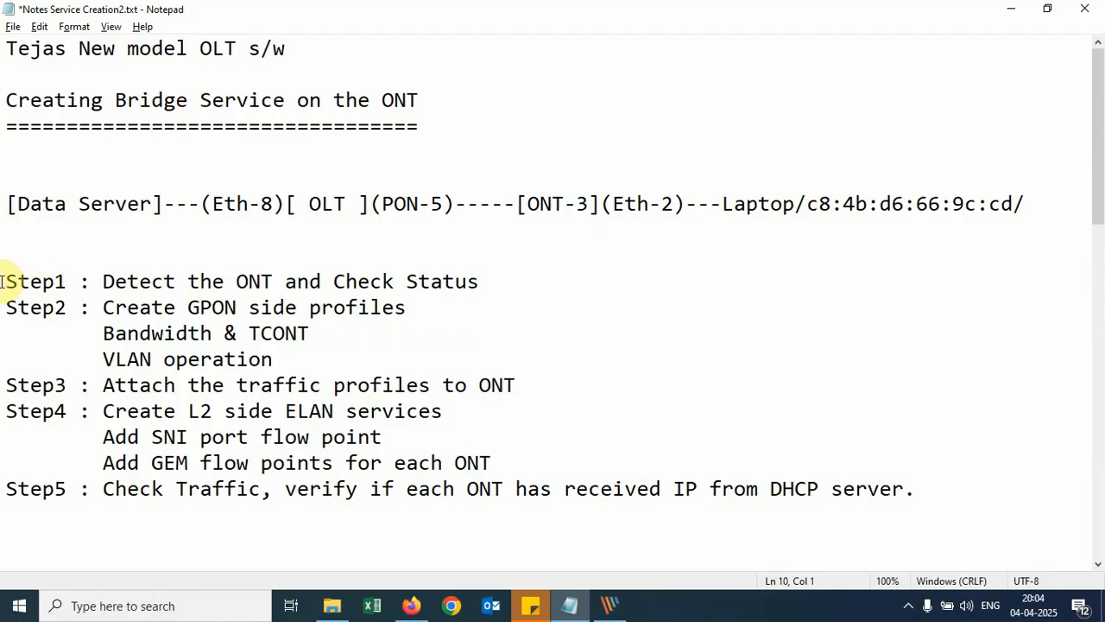
left_click_drag(3, 282, 491, 281)
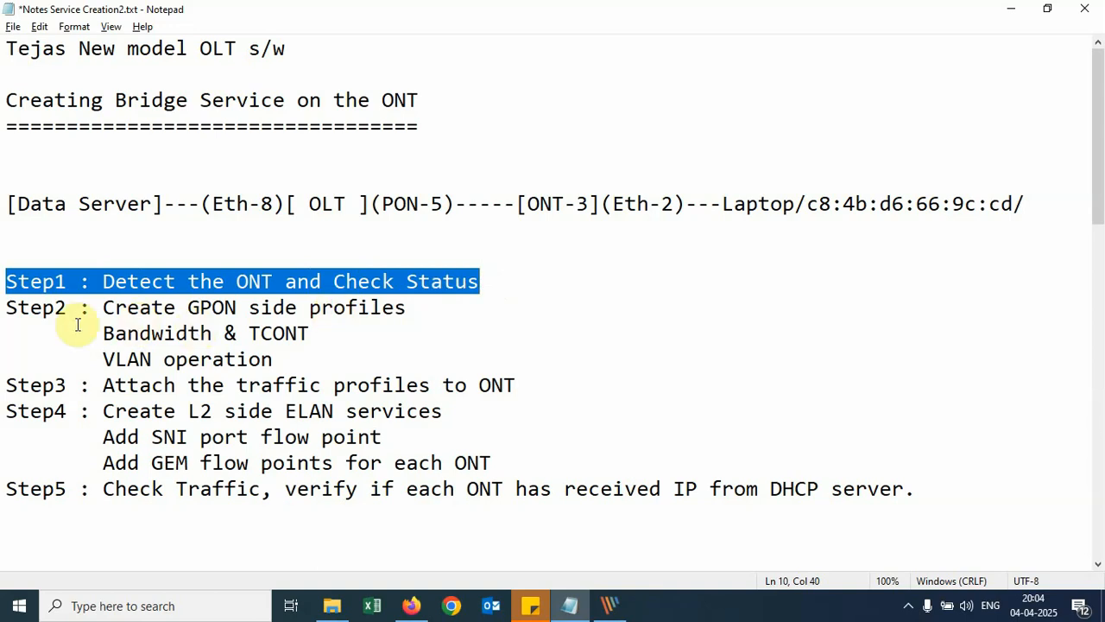
left_click_drag(7, 308, 298, 308)
left_click_drag(155, 309, 412, 348)
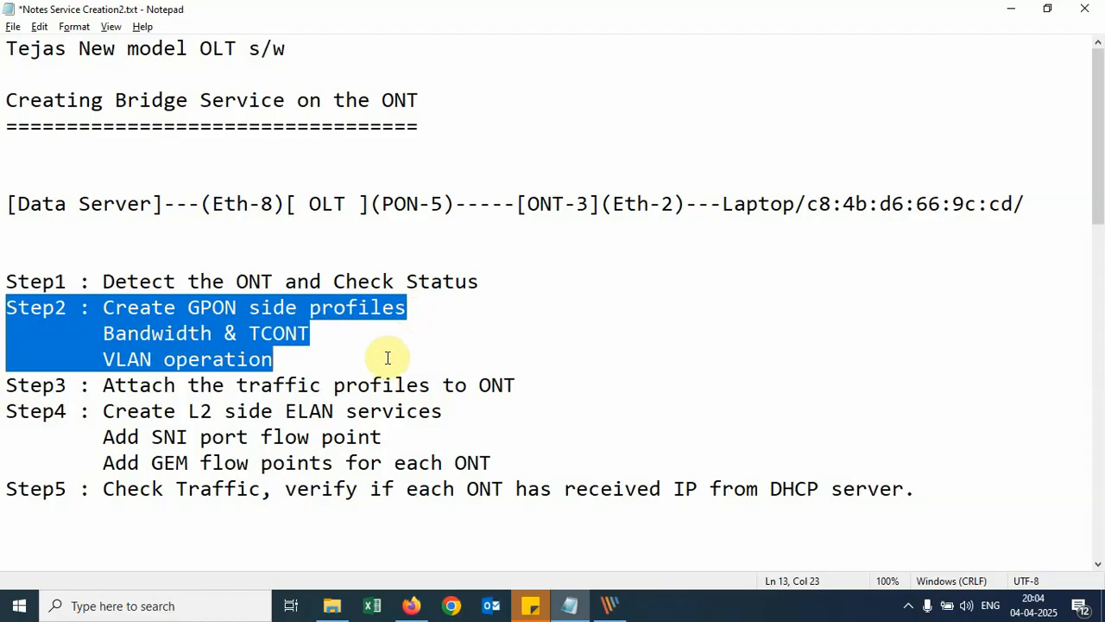
left_click_drag(7, 386, 515, 386)
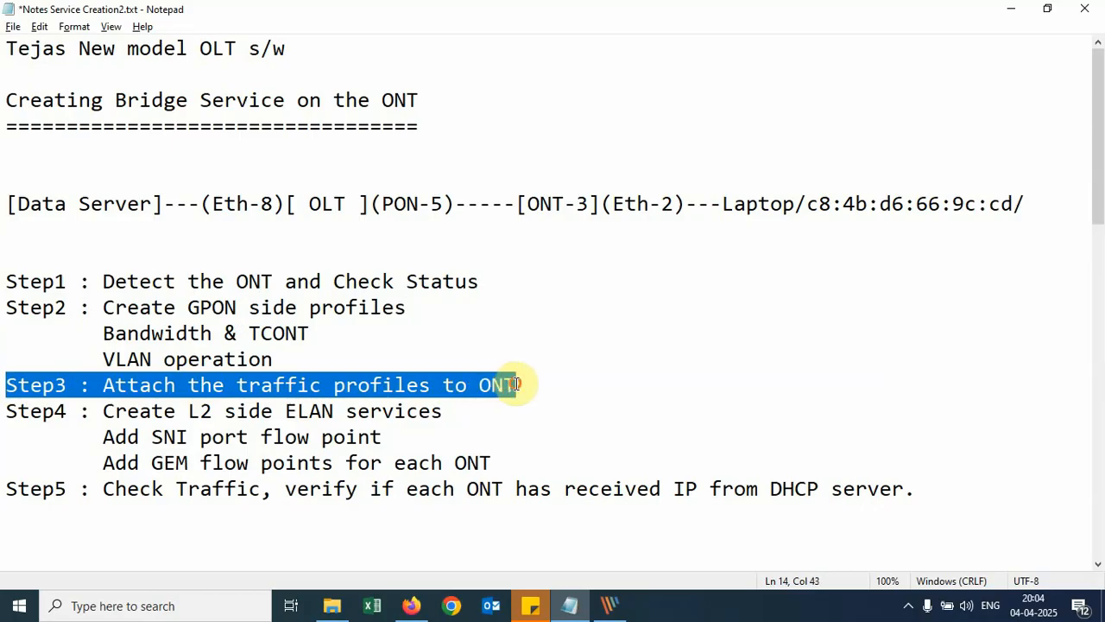
- Read Step4 and Step5 of the notes, comparing the L2 ELAN service and flow points with the topology line
left_click_drag(7, 411, 445, 417)
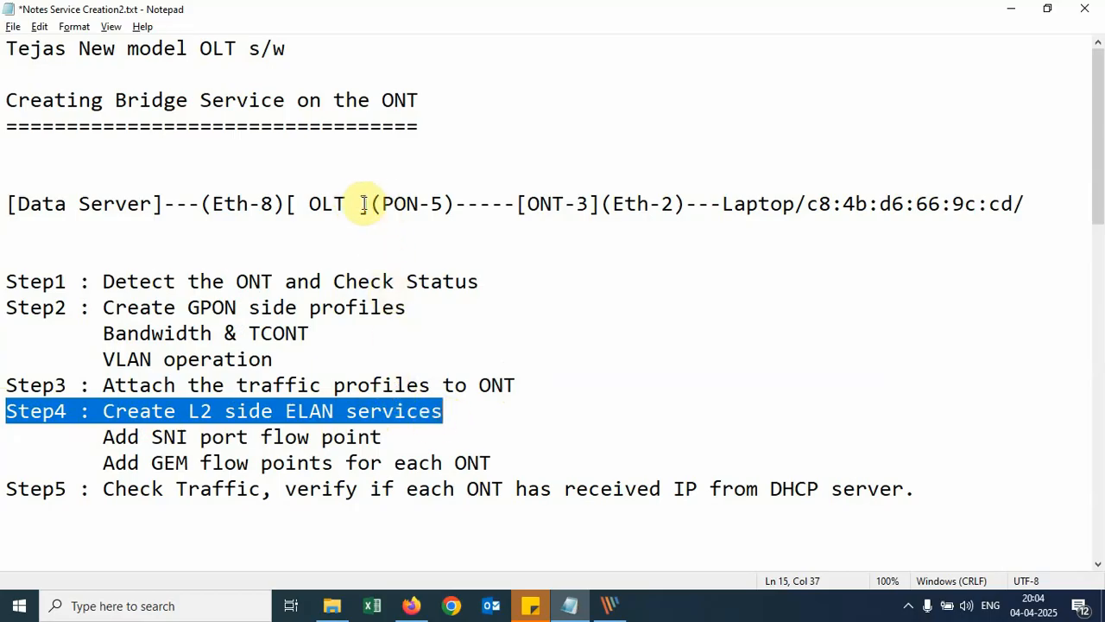
left_click_drag(363, 204, 669, 198)
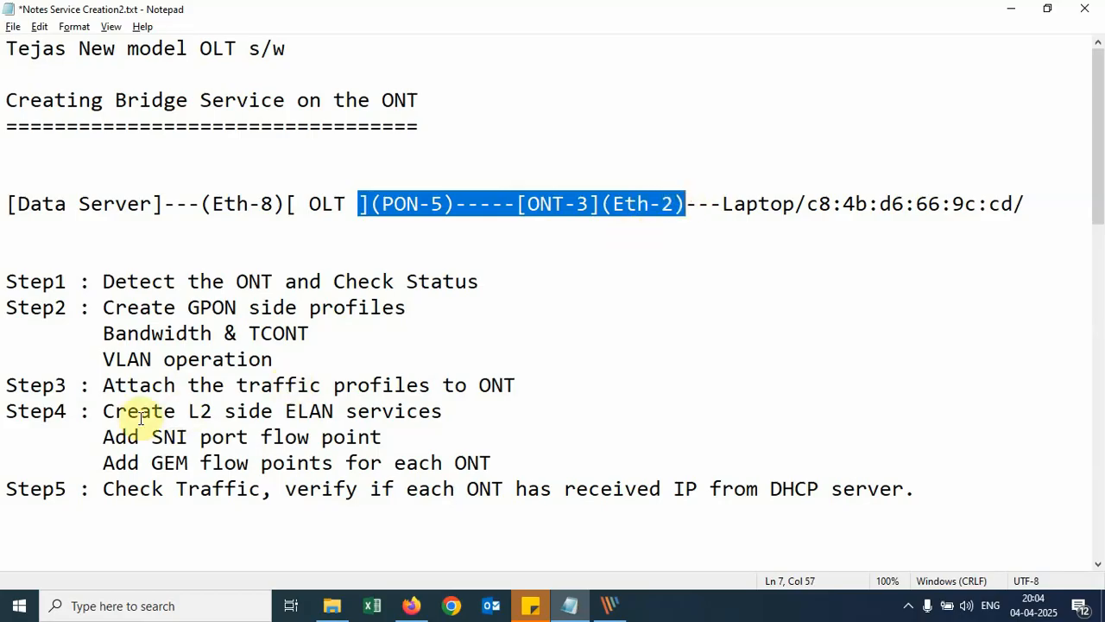
left_click_drag(7, 411, 508, 445)
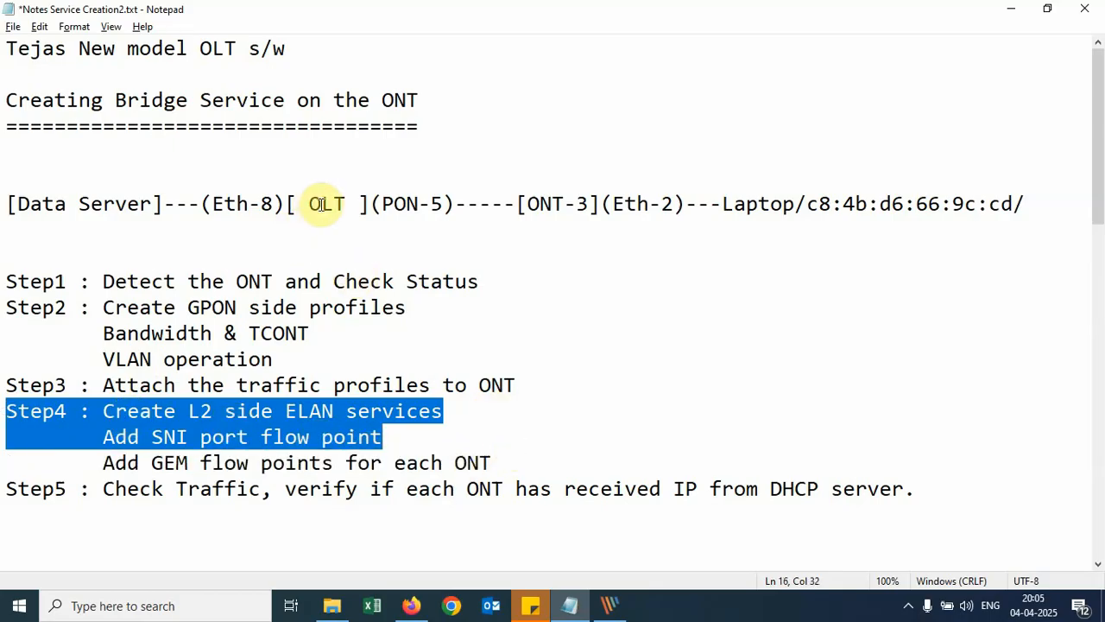
left_click_drag(309, 204, 222, 197)
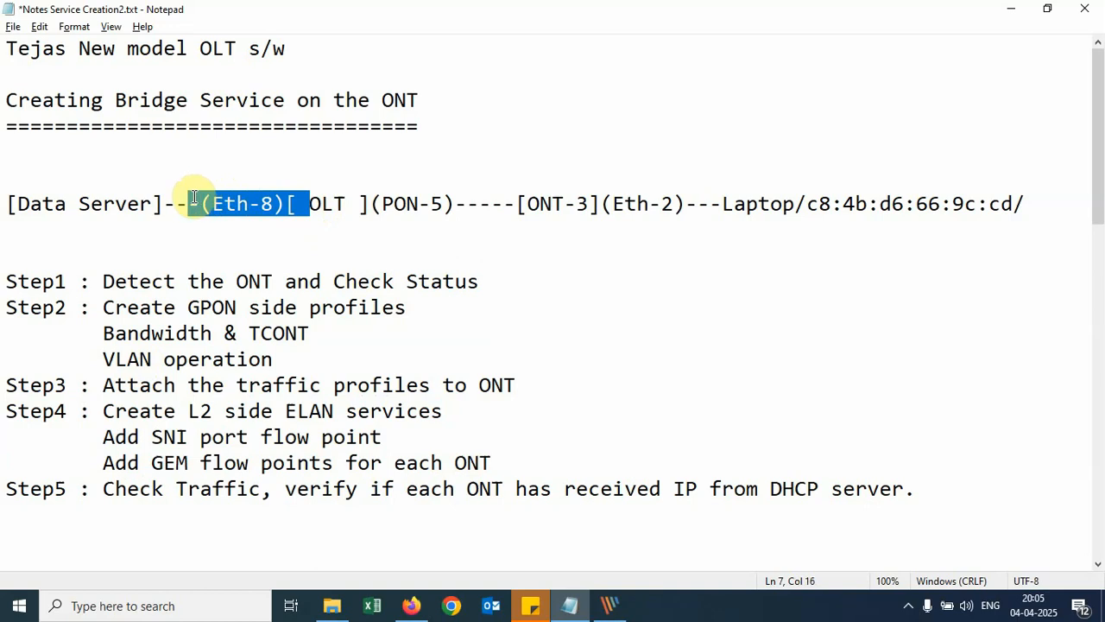
left_click_drag(7, 412, 458, 415)
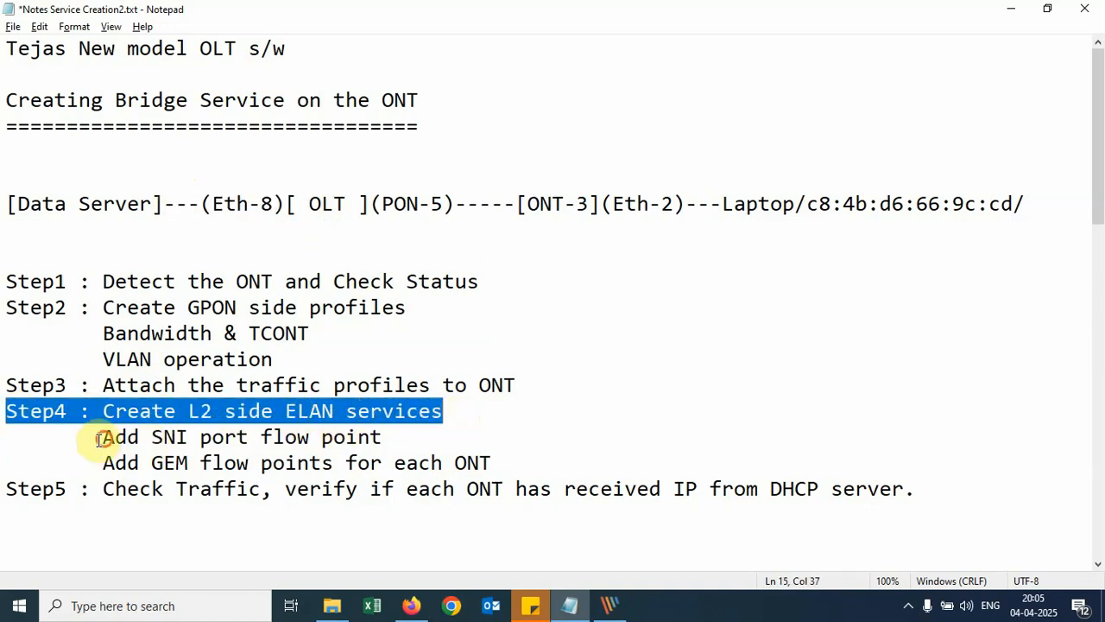
left_click_drag(103, 437, 387, 438)
left_click_drag(103, 464, 490, 466)
left_click_drag(7, 489, 450, 489)
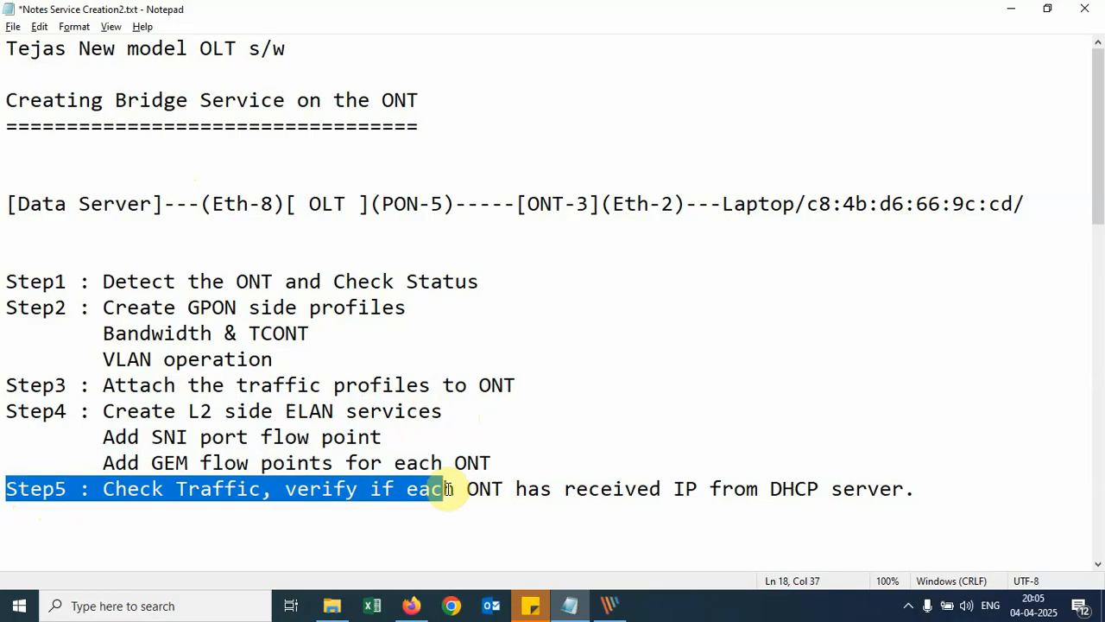
left_click(133, 531)
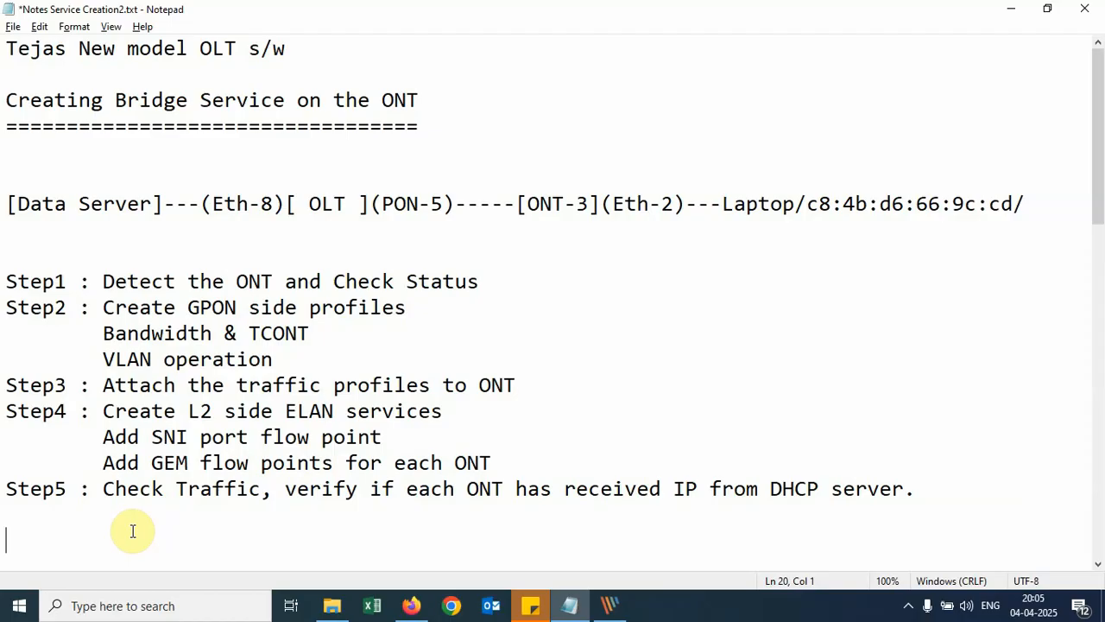
- Switch to the OLT node manager in Firefox and examine the router ID and MAC address in NE Information
left_click(411, 605)
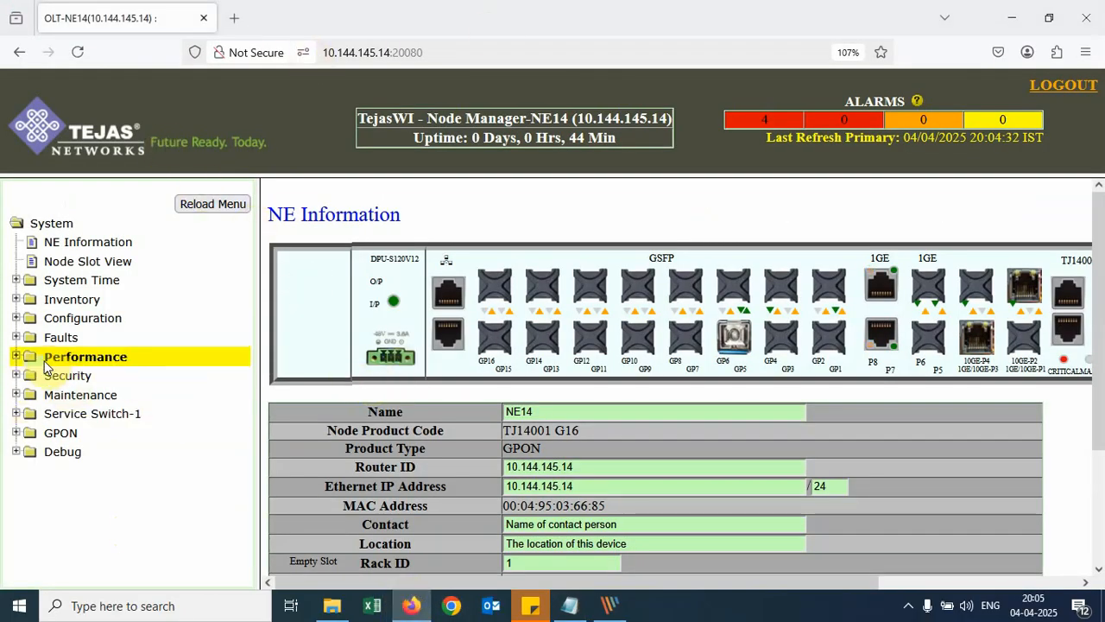
left_click(53, 304)
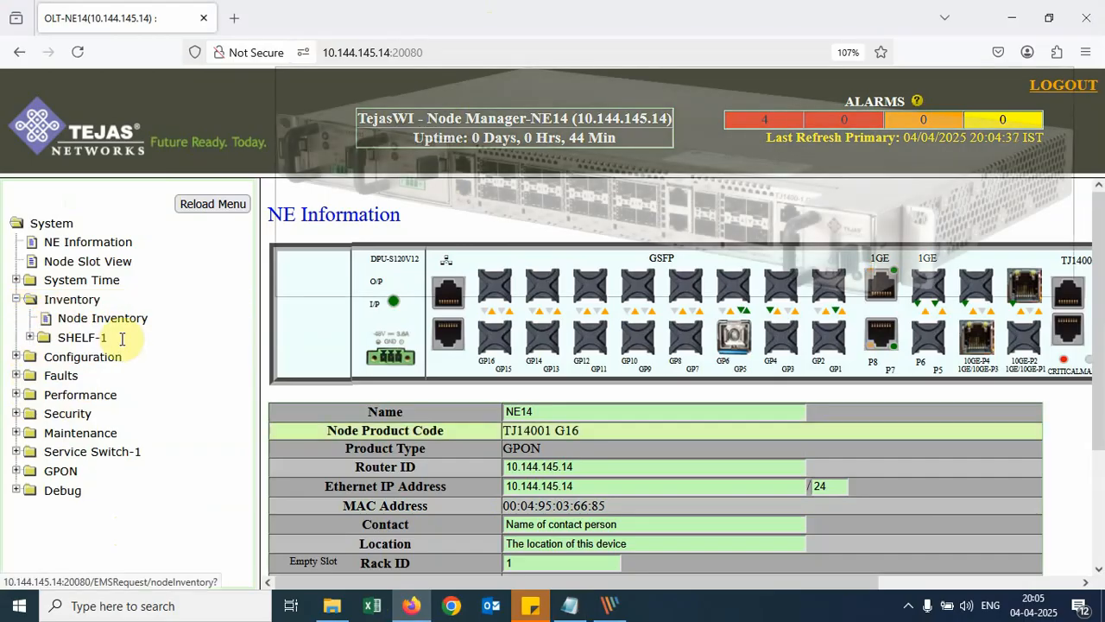
scroll(545, 473, "down", 3)
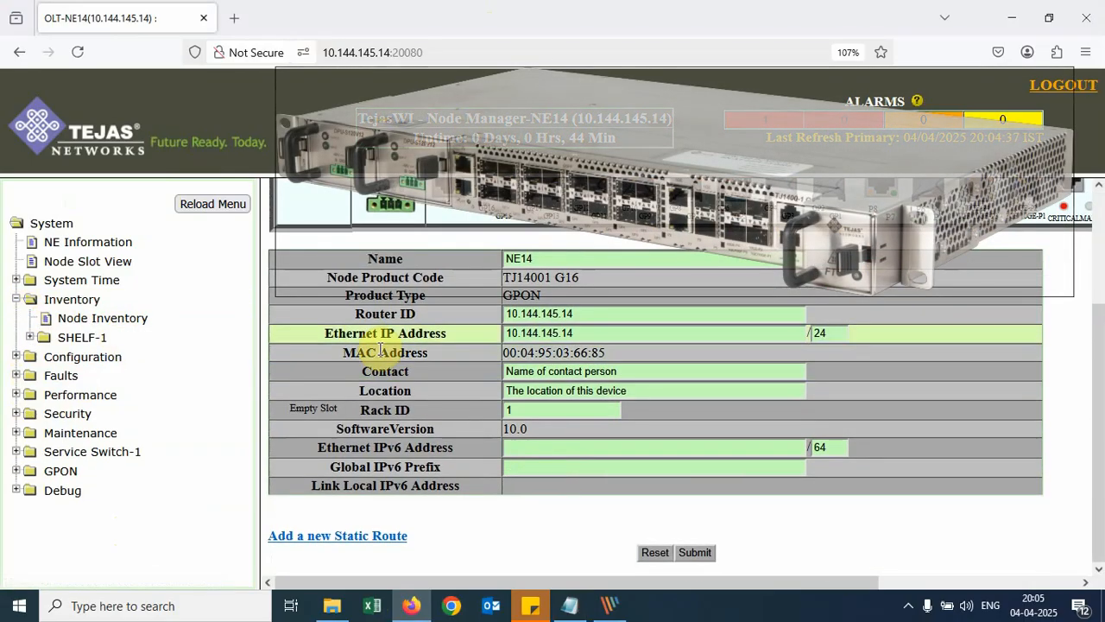
left_click_drag(346, 314, 615, 320)
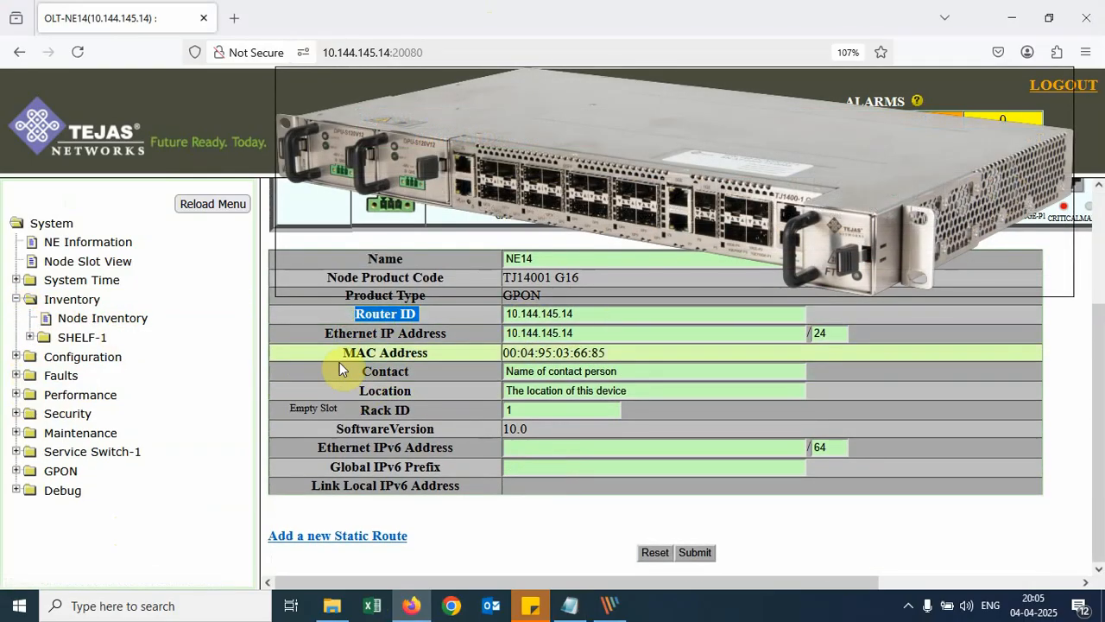
left_click_drag(339, 356, 671, 347)
left_click(671, 345)
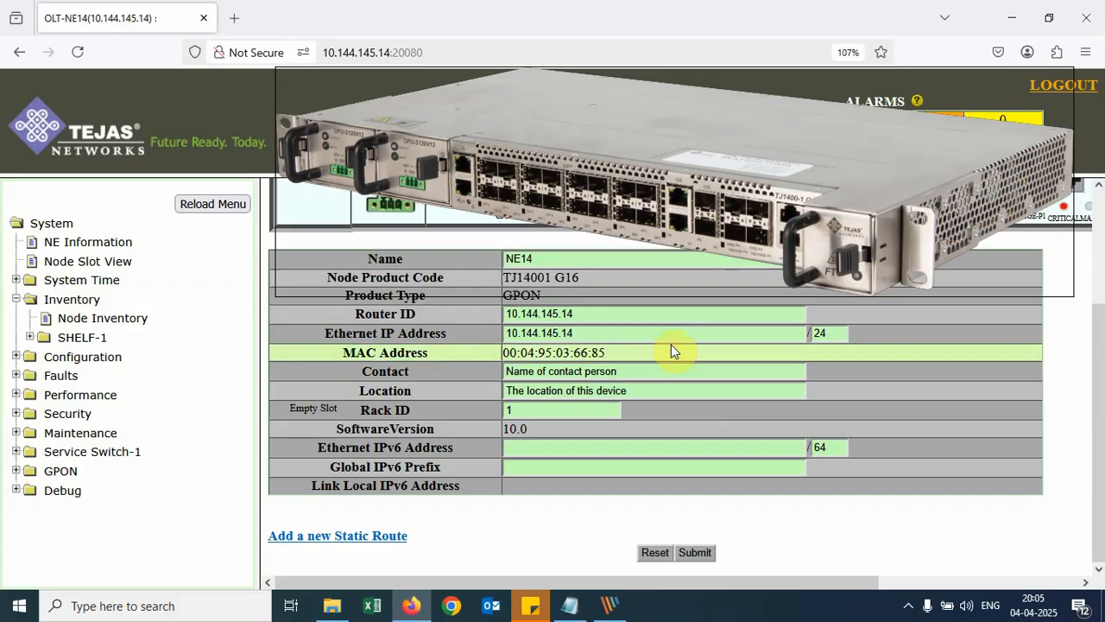
- Open the GPON maintenance page Manage ONT in a new browser tab and show it
left_click(65, 470)
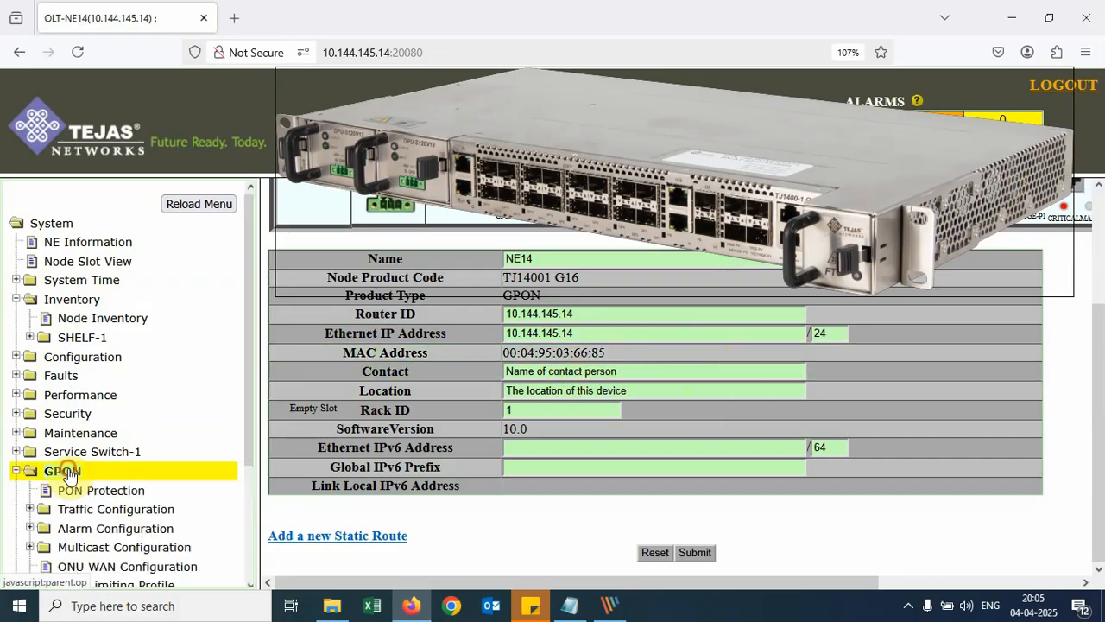
scroll(172, 466, "down", 3)
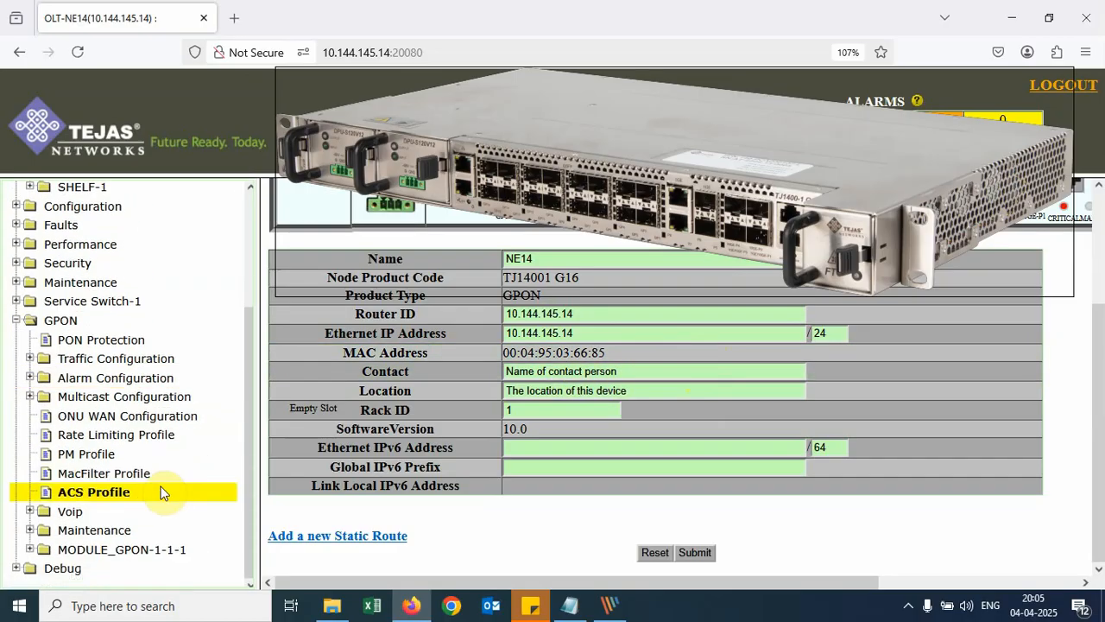
left_click(127, 537)
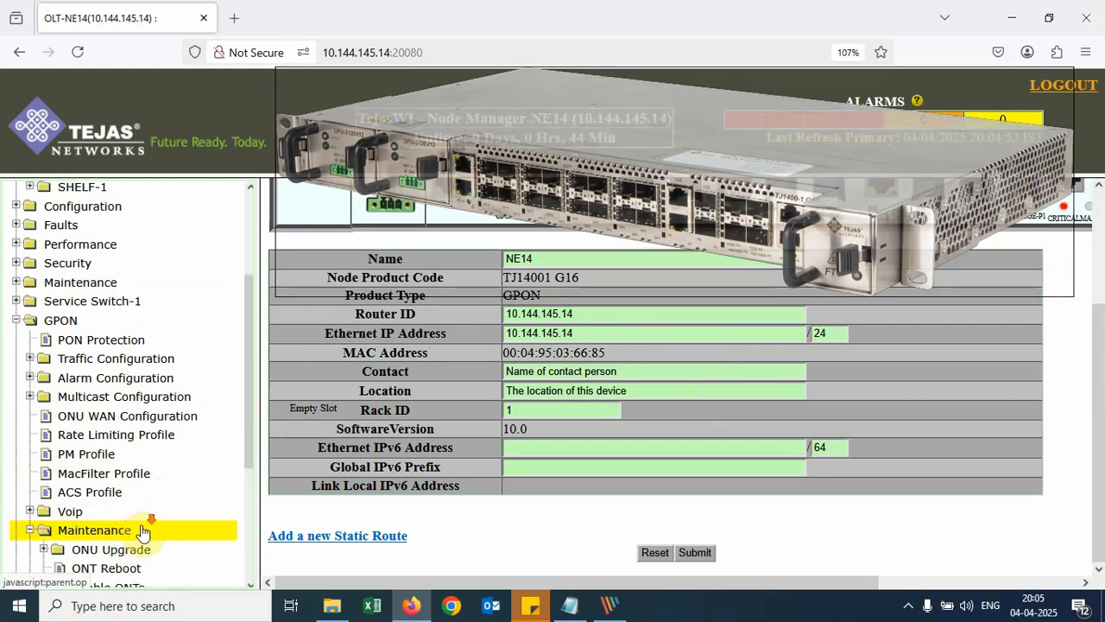
scroll(141, 530, "down", 3)
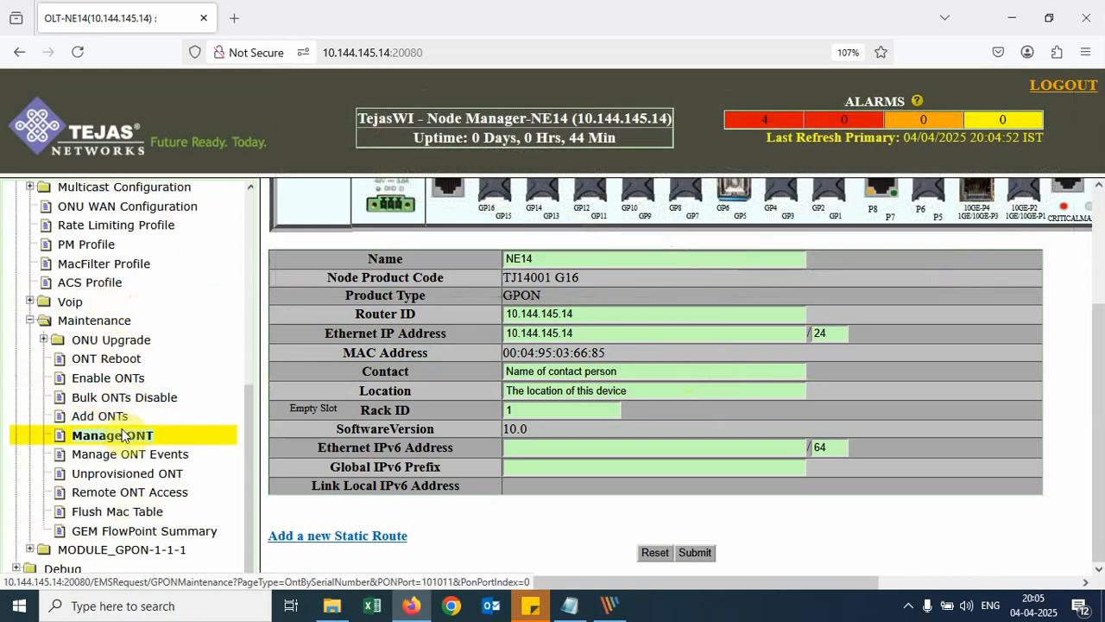
right_click(117, 434)
left_click(195, 93)
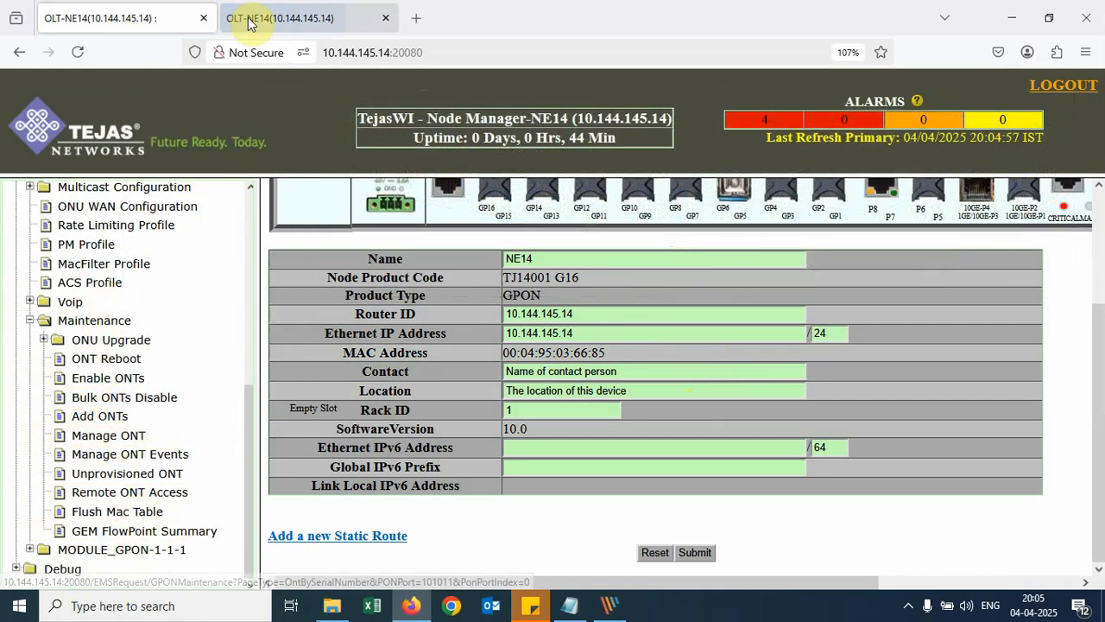
left_click(259, 16)
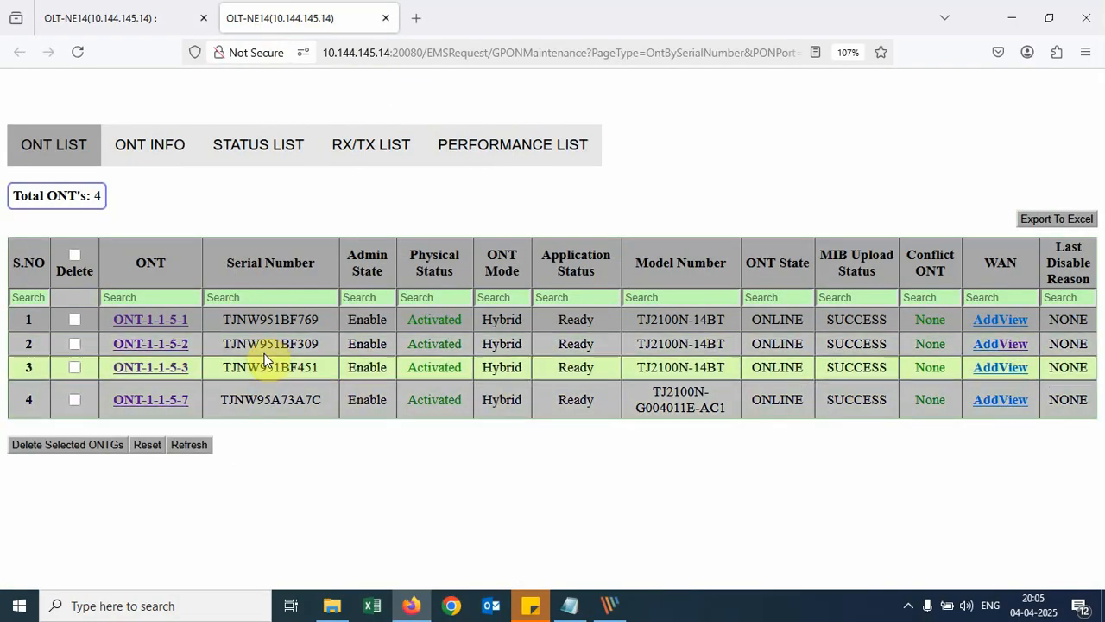
- Check the serial number and physical status of ONT-1-1-5-3 in the ONT list, then return to the Notepad notes
left_click_drag(320, 370, 100, 369)
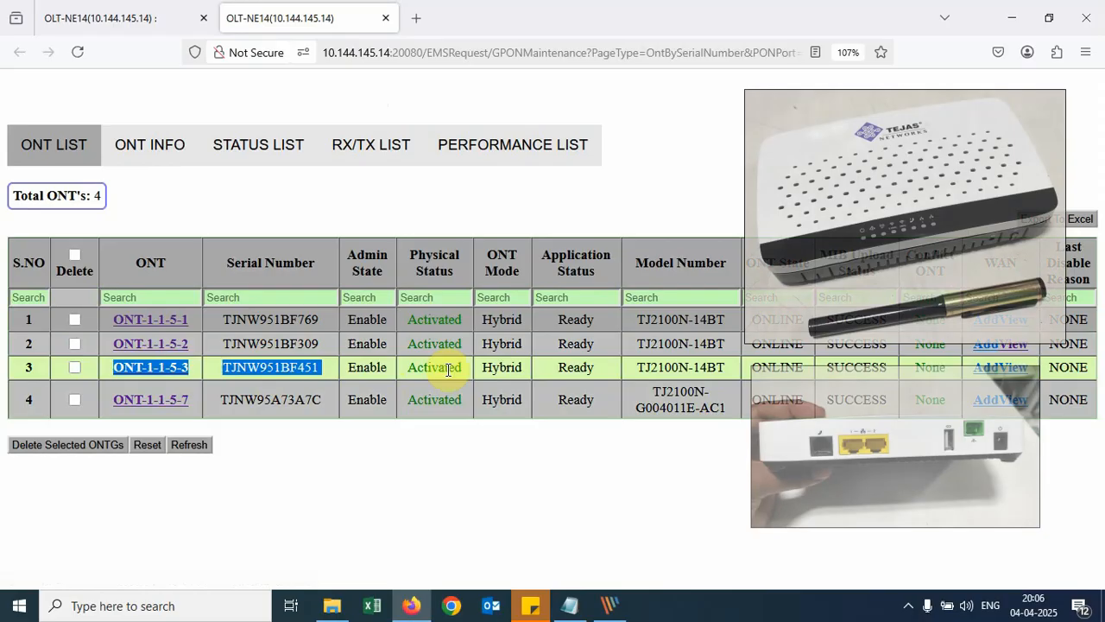
left_click(437, 370)
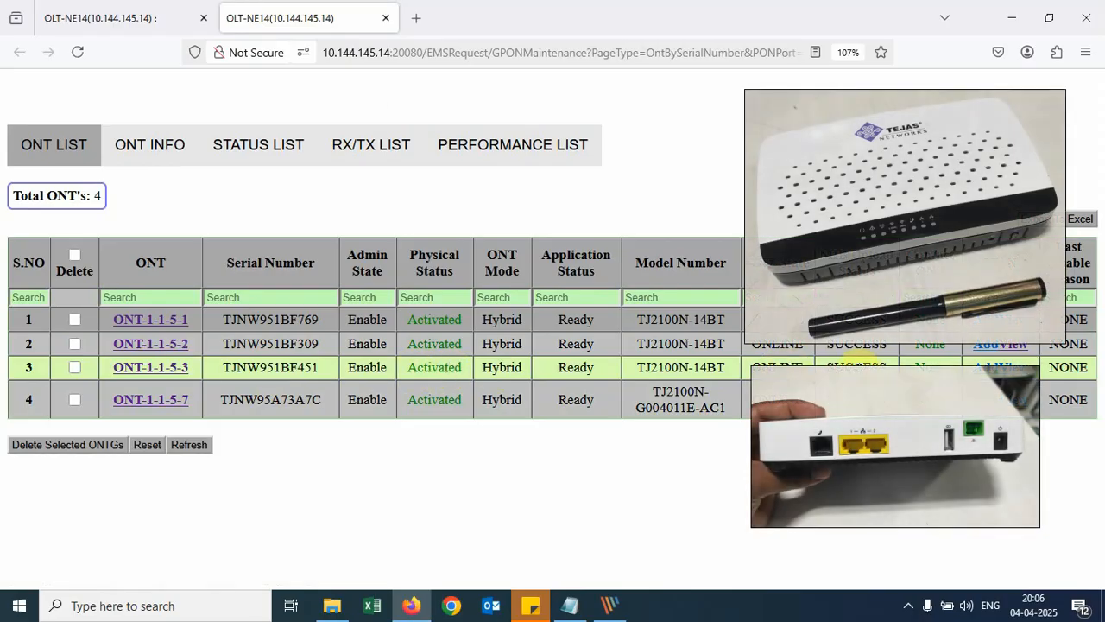
left_click(570, 606)
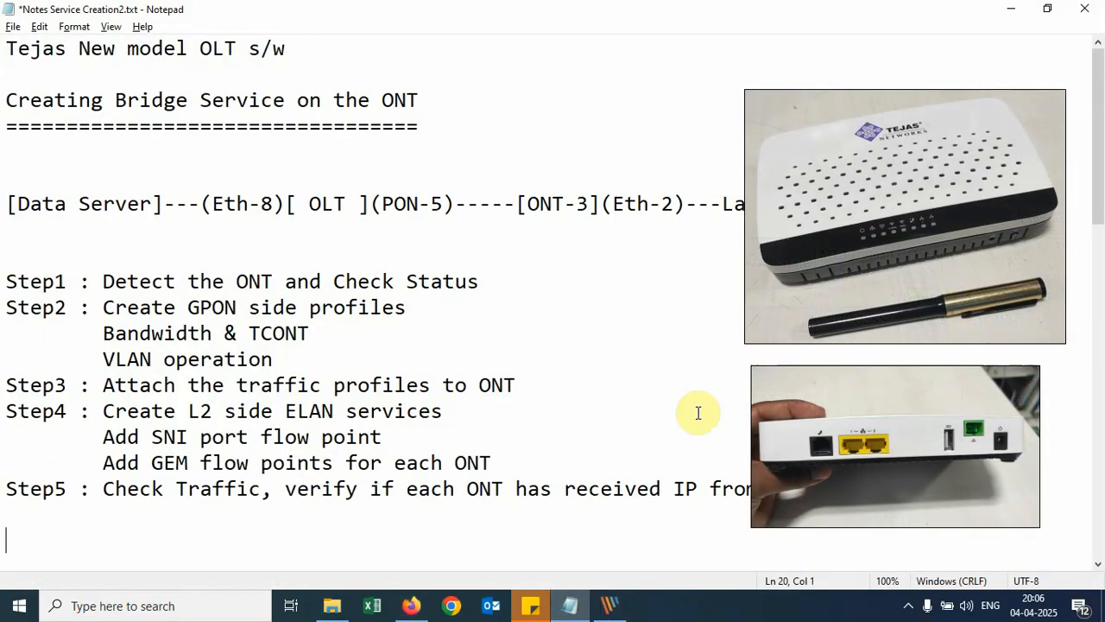
- Highlight the ONT's Eth-2 port in the topology line and the Bridge Service wording in the notes title
left_click_drag(686, 203, 602, 203)
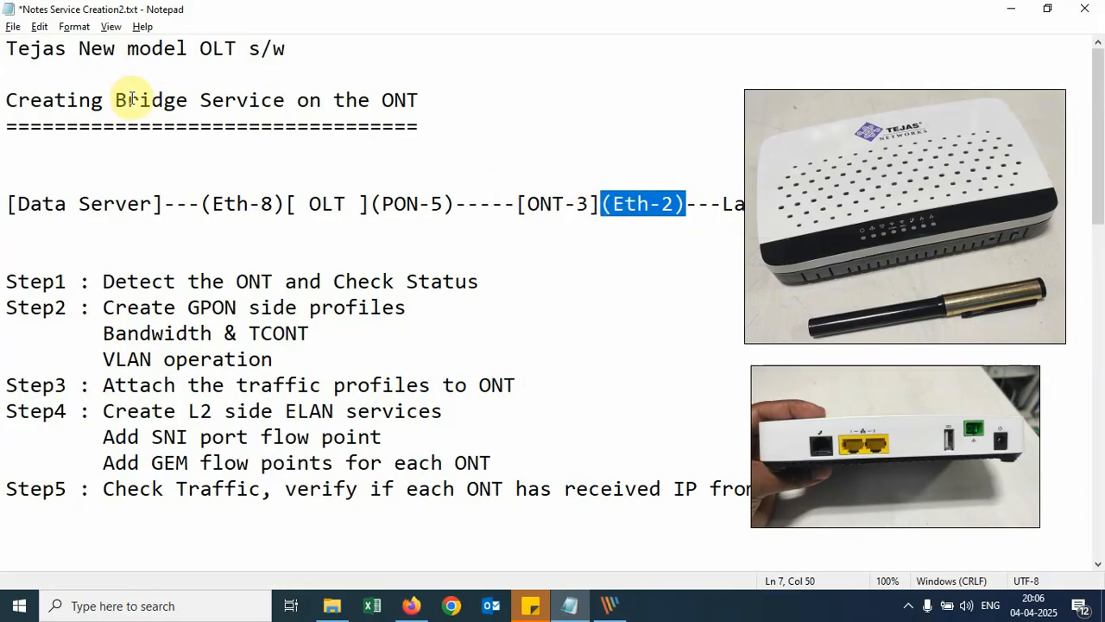
left_click_drag(117, 100, 286, 101)
left_click(622, 205)
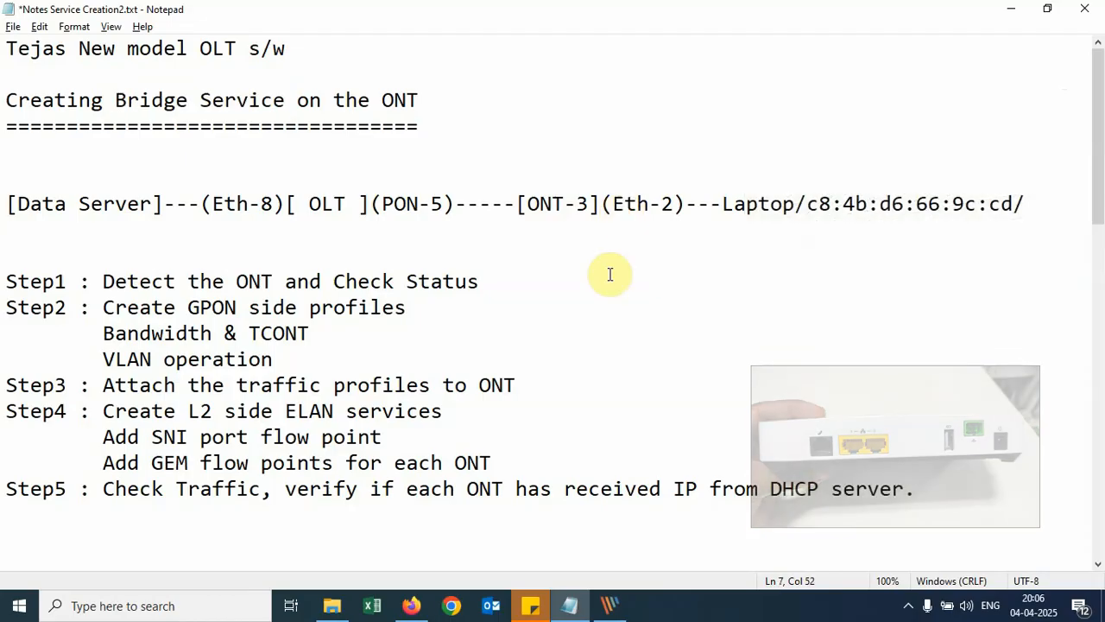
- Switch to Firefox, open ONT-1-1-5-3 in a new browser tab and show its Ethernet port ONT-EthPort-1-1-5-3-1-2
left_click(411, 606)
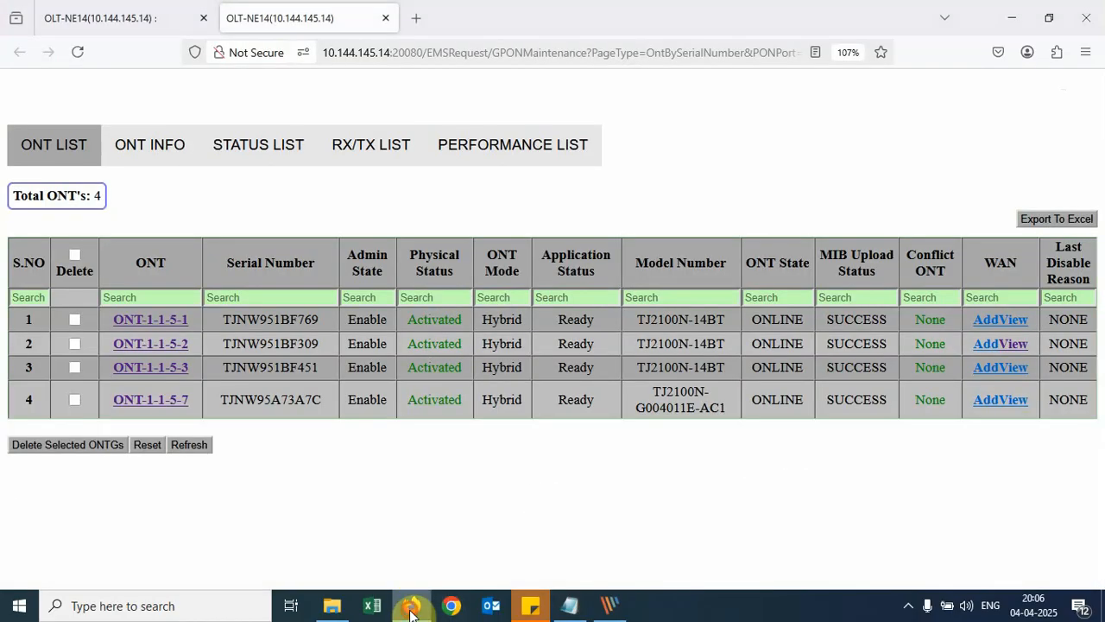
right_click(157, 366)
left_click(263, 55)
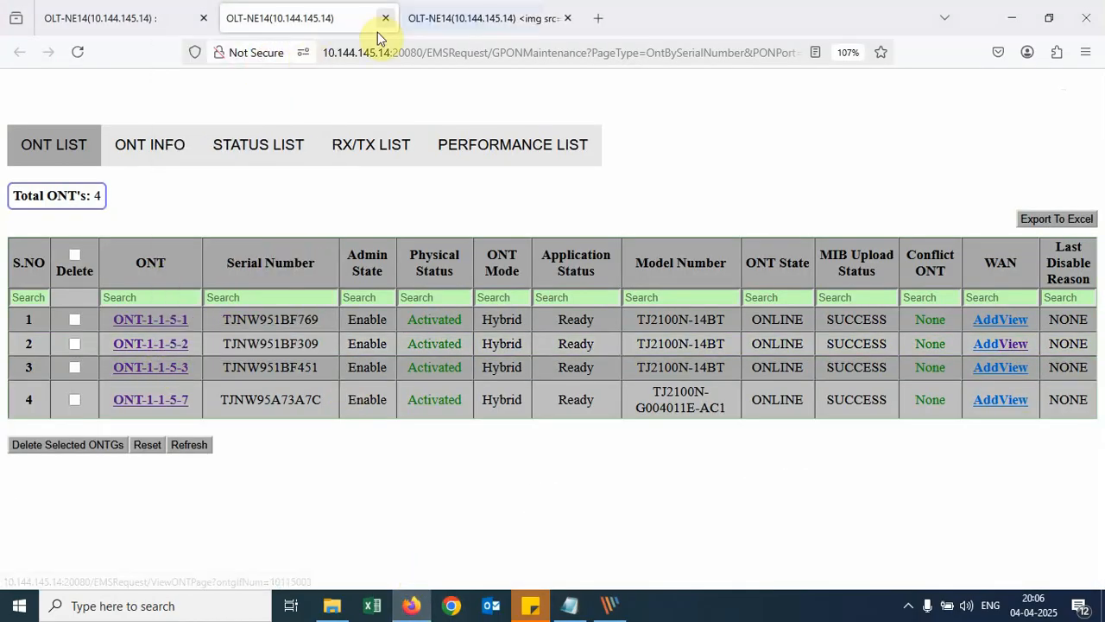
left_click(385, 19)
scroll(208, 357, "down", 5)
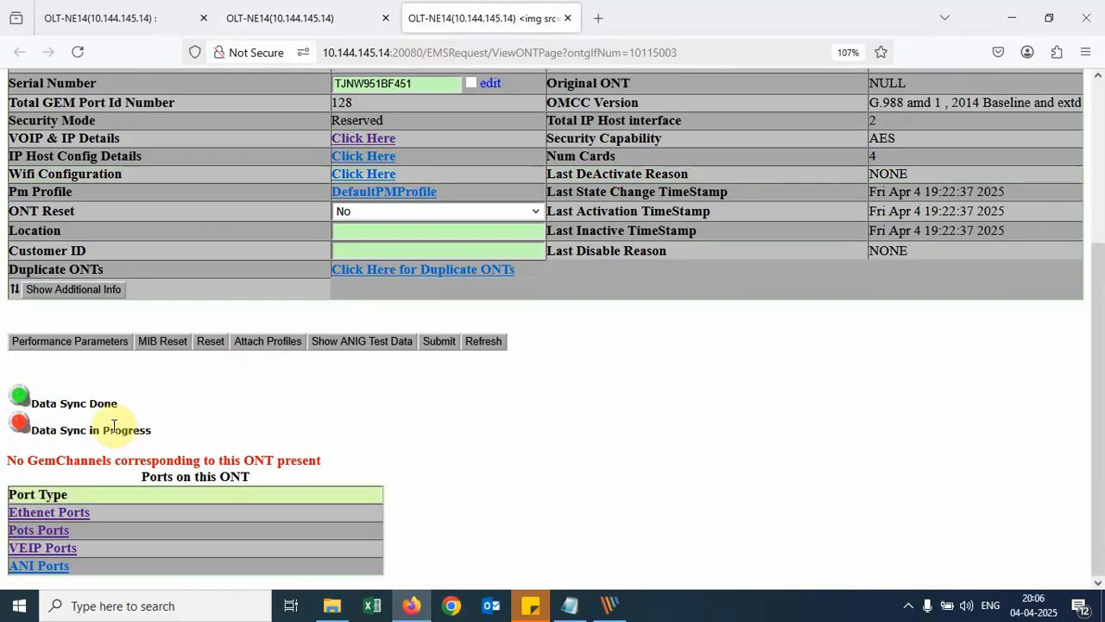
left_click(64, 518)
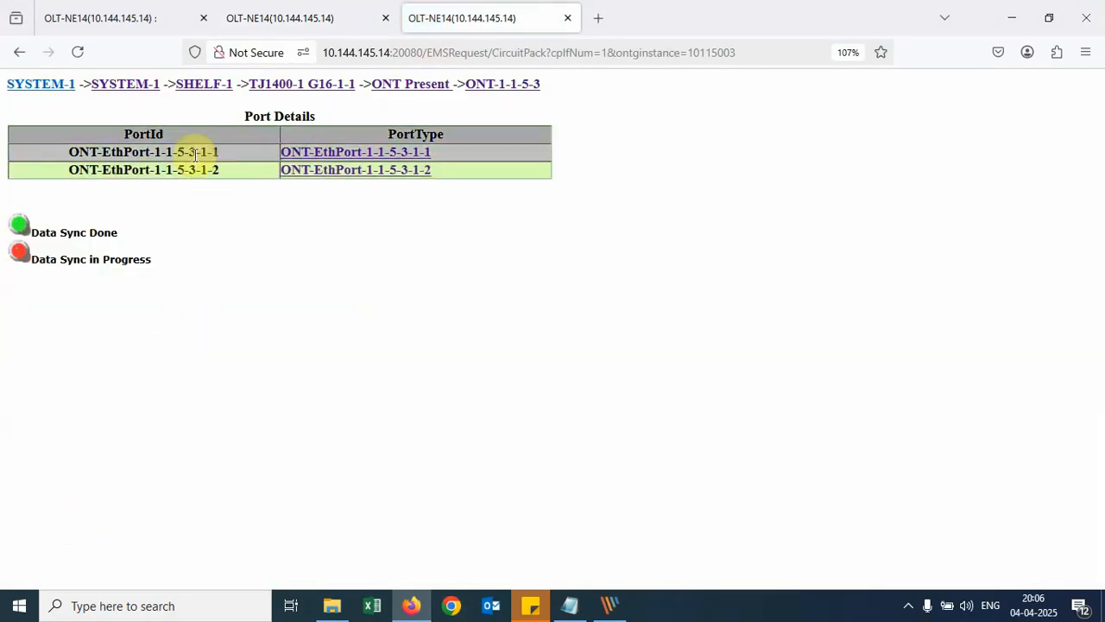
left_click(414, 173)
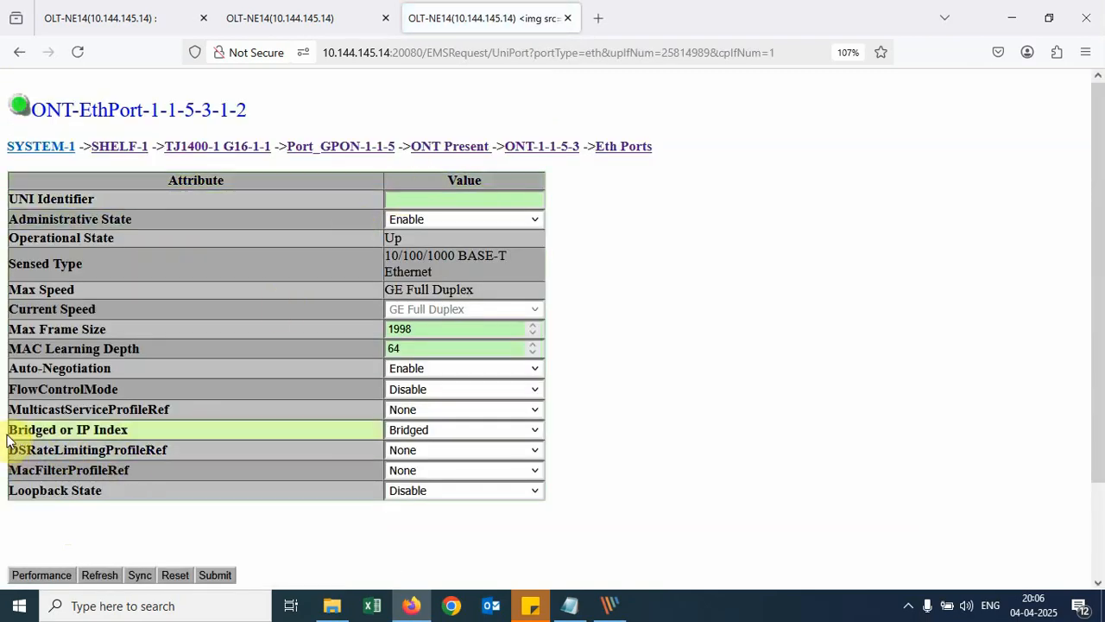
- Check the Bridged or IP Index options of the Ethernet port and keep Bridged selected
left_click_drag(10, 429, 393, 432)
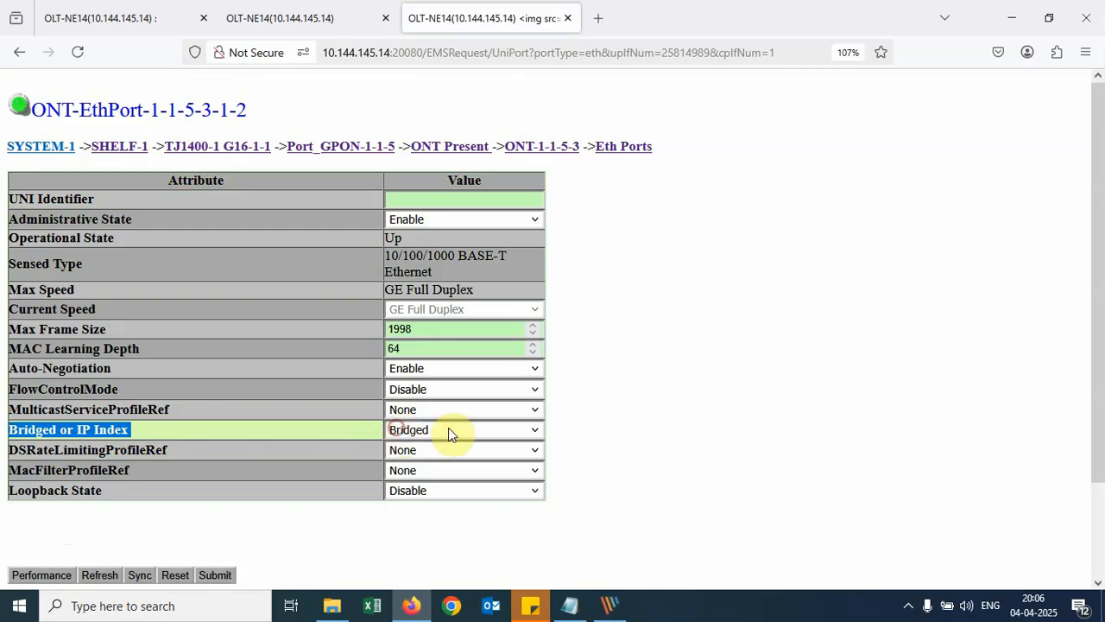
left_click(533, 429)
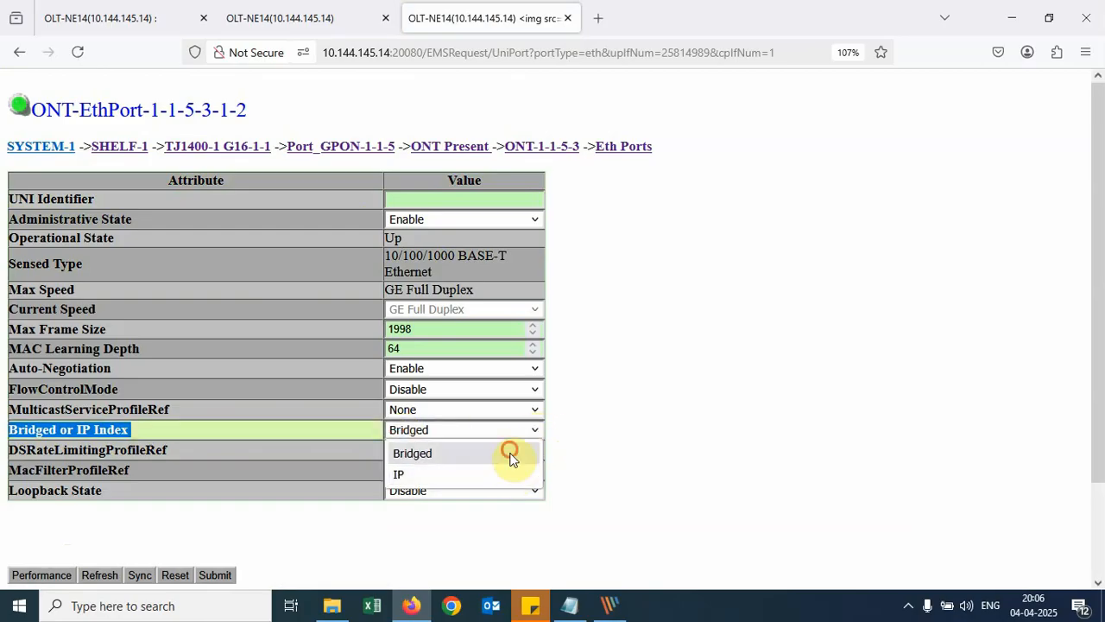
left_click(509, 456)
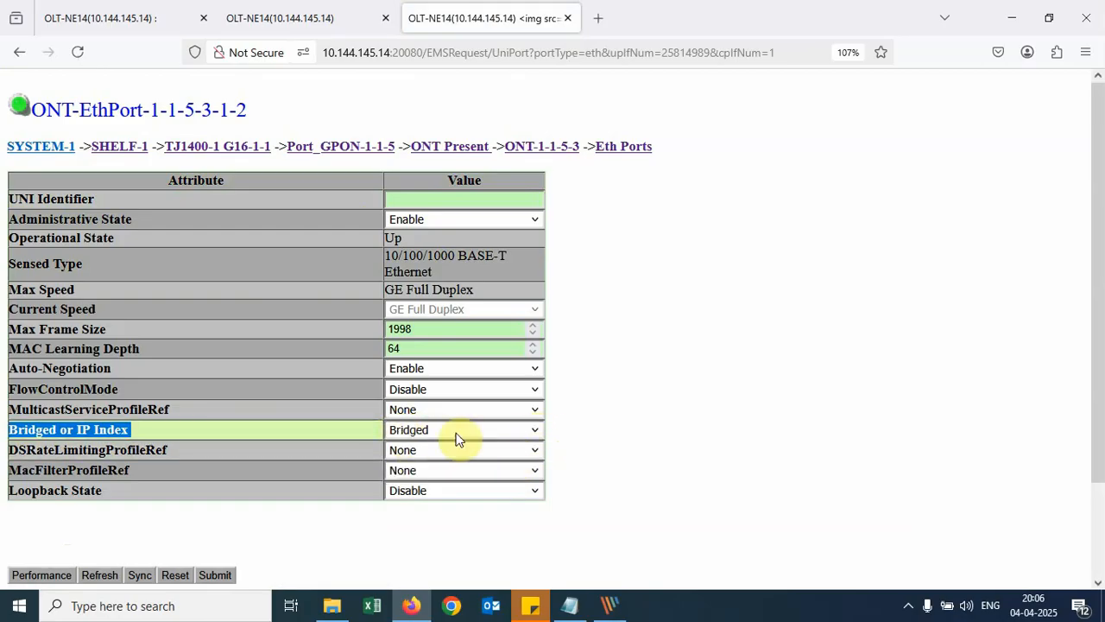
- Review Step2 in the Notepad notes, then return to the node manager in Firefox and open the GPON upstream bandwidth profiles
key("alt+Tab")
left_click_drag(7, 307, 301, 352)
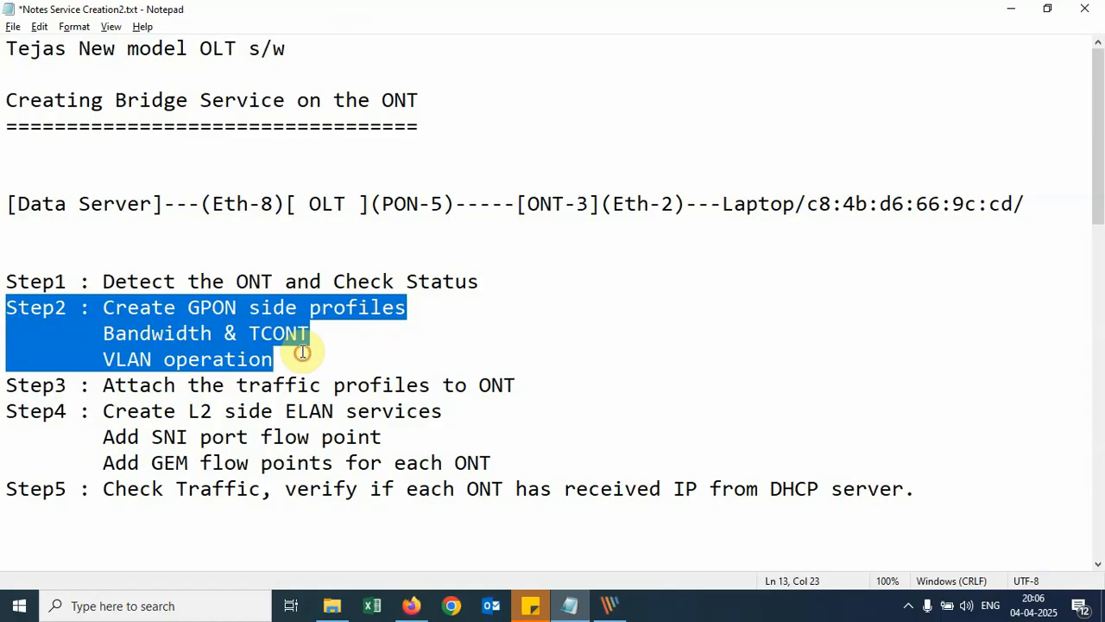
key("alt+Tab")
left_click(197, 205)
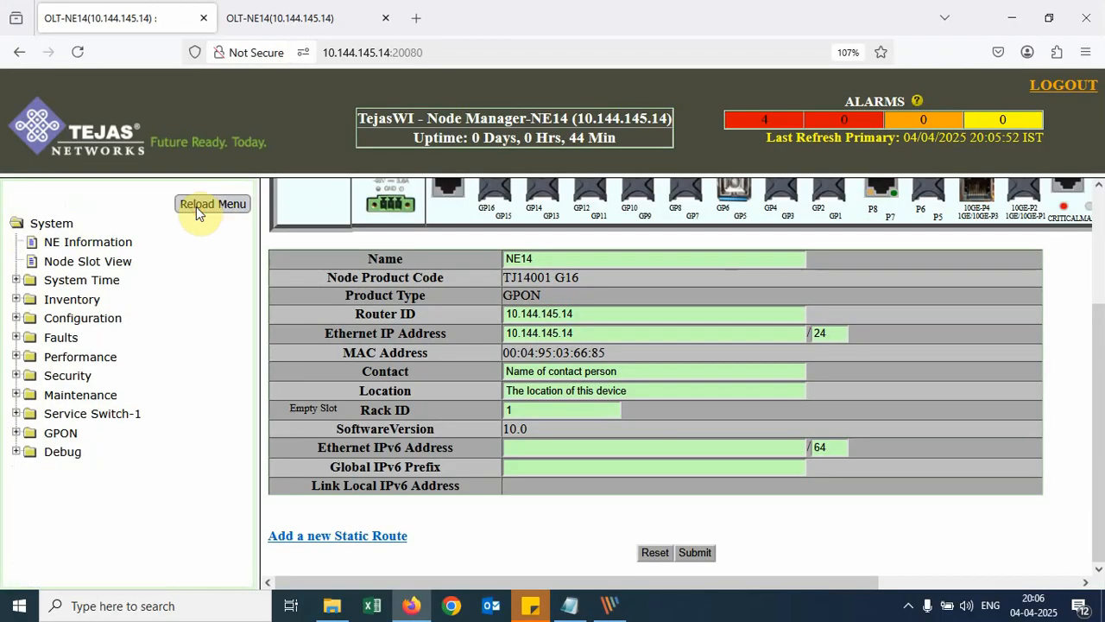
left_click(65, 434)
scroll(172, 436, "down", 3)
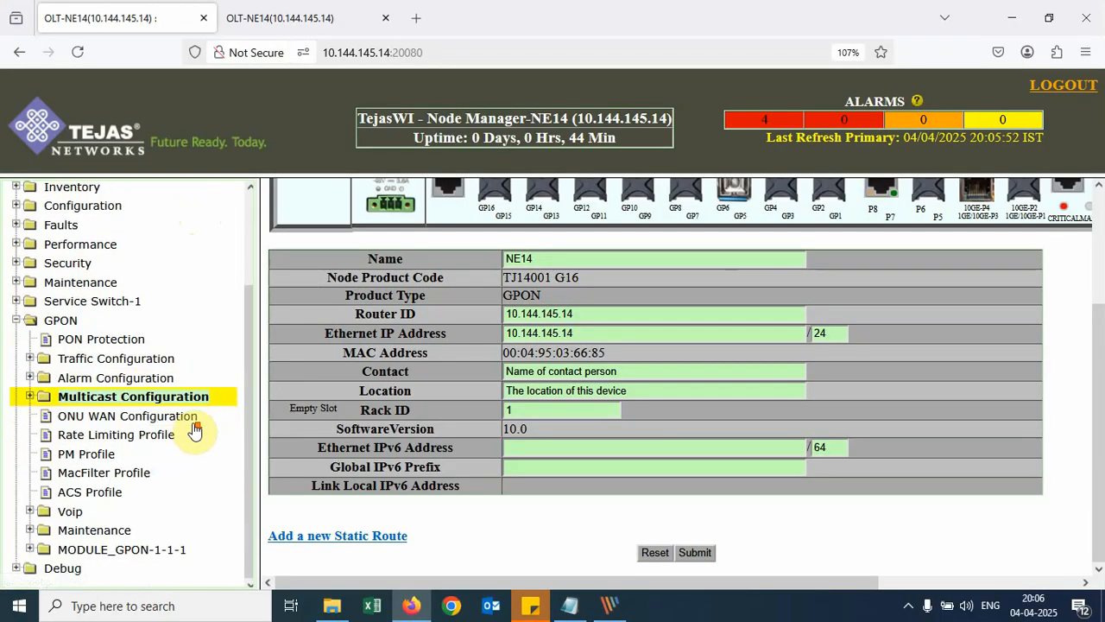
left_click(167, 362)
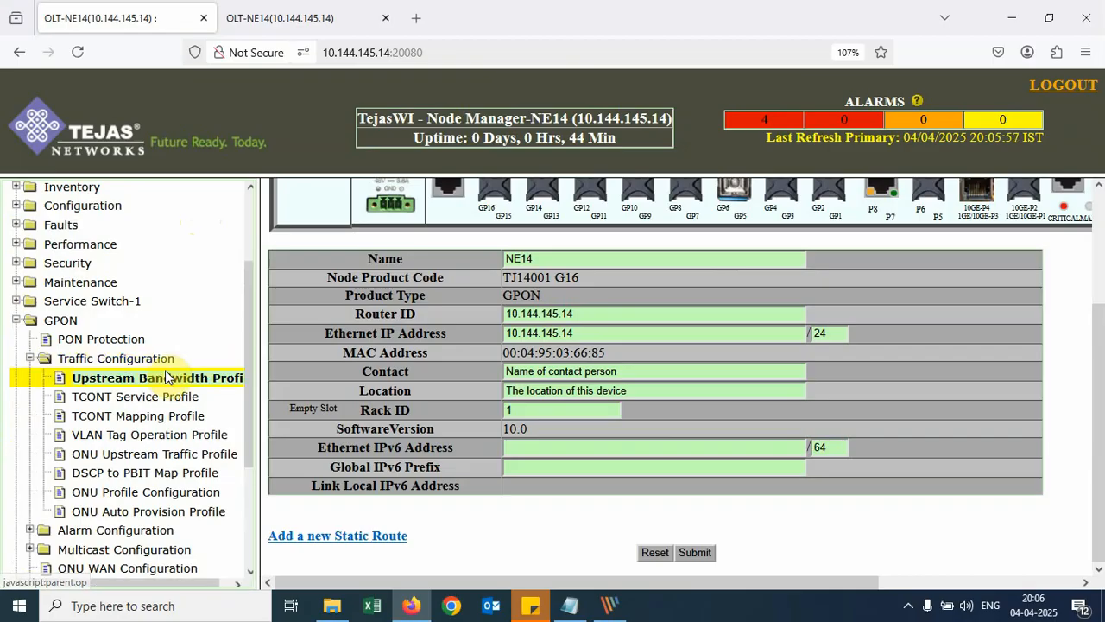
left_click(172, 380)
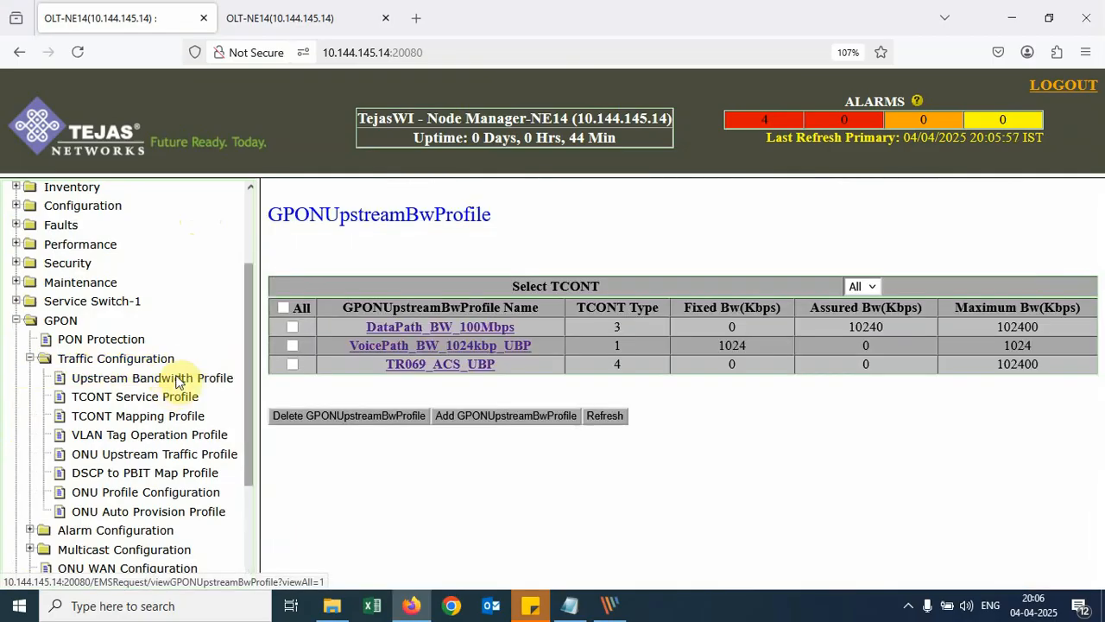
- Create the upstream bandwidth profile Bridge_V700_BWP with TCONT TYPE 3, assured bandwidth 10240 Kbps and maximum bandwidth 102400 Kbps, and list the profiles
left_click(533, 422)
type("Bridge_V700_BWP")
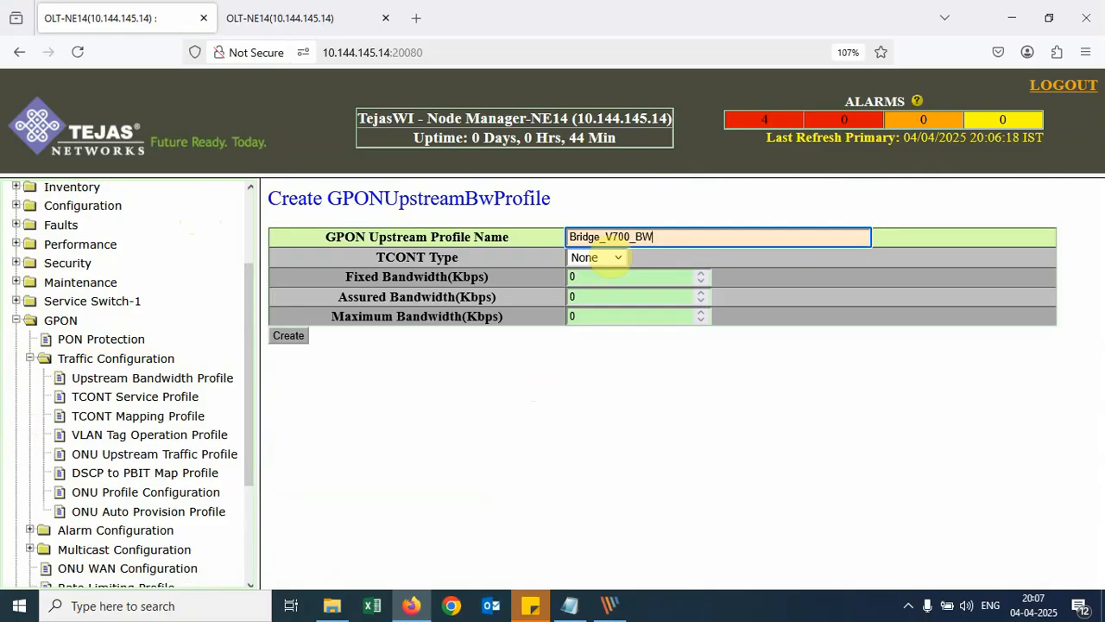
left_click(620, 258)
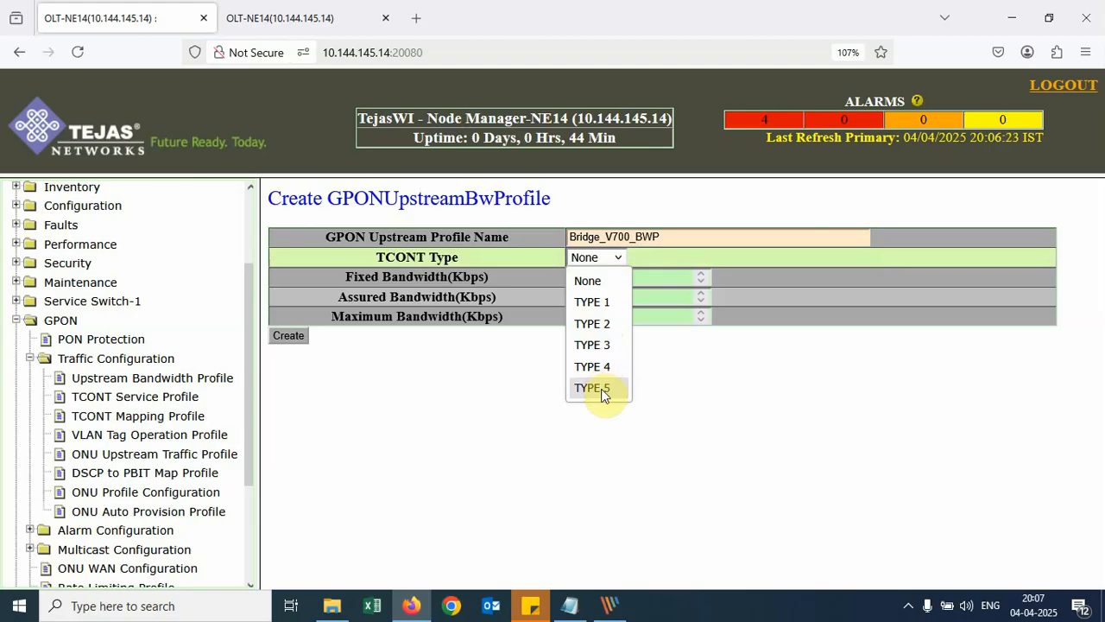
left_click(603, 345)
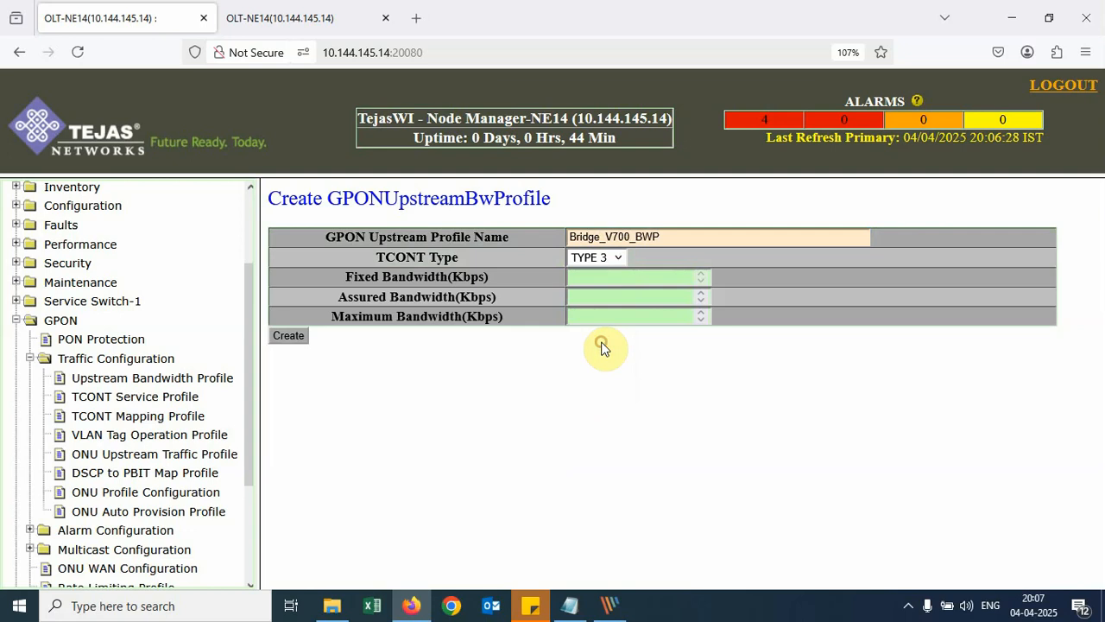
left_click(601, 320)
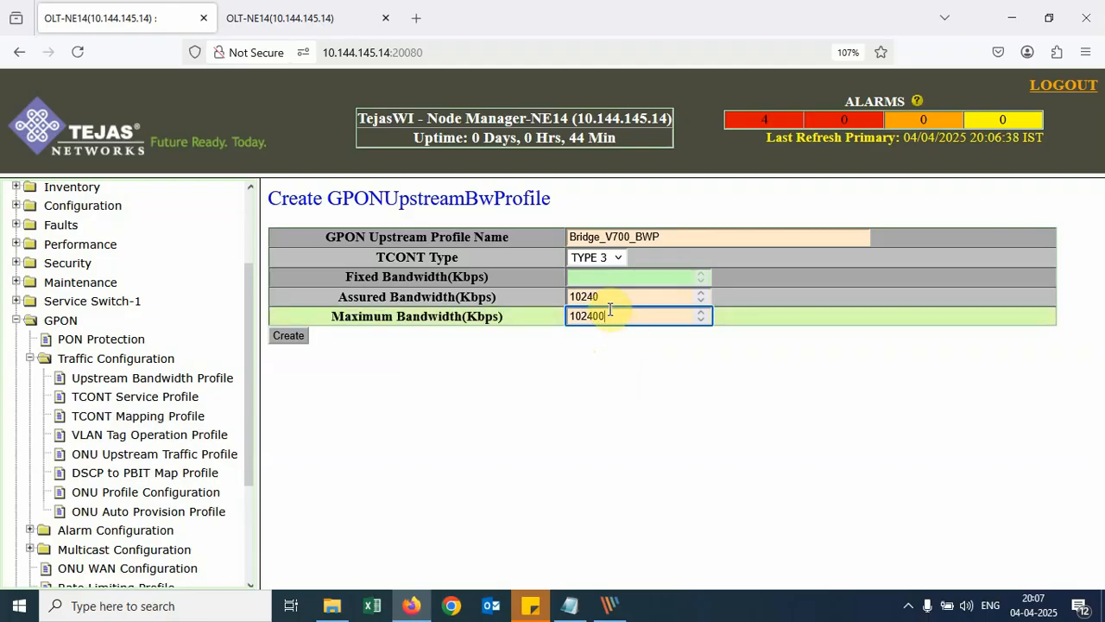
left_click_drag(605, 296, 550, 291)
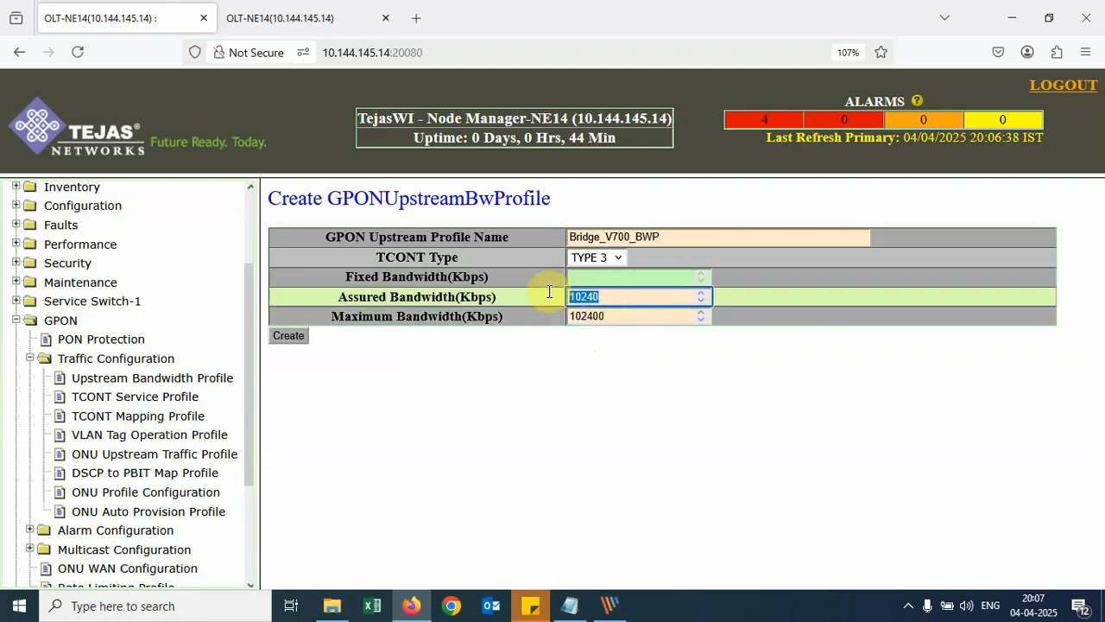
left_click(581, 366)
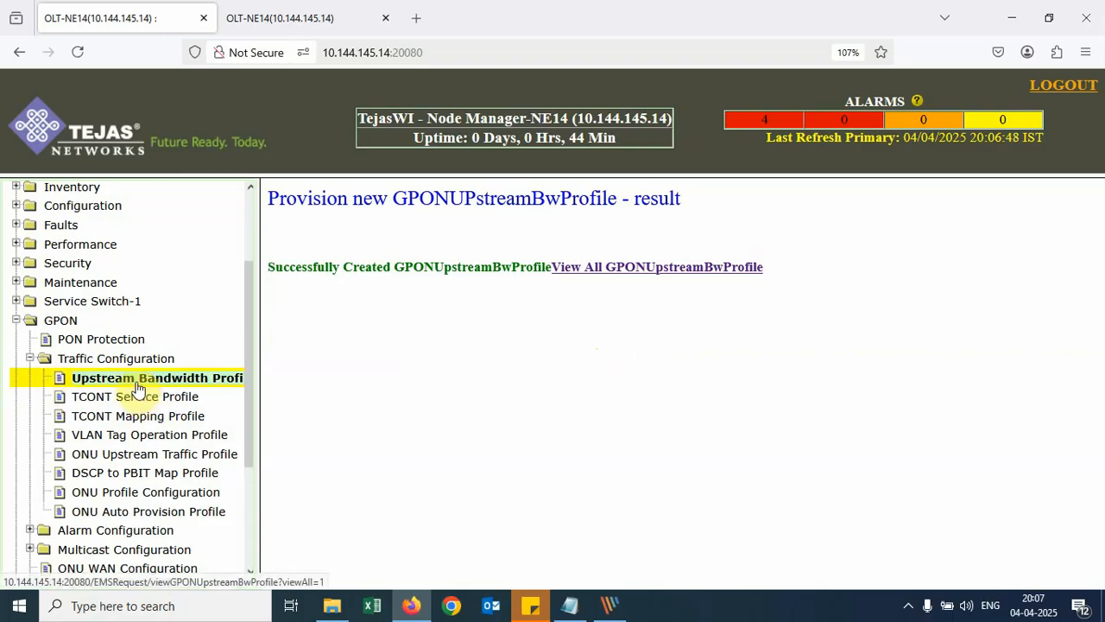
left_click(136, 387)
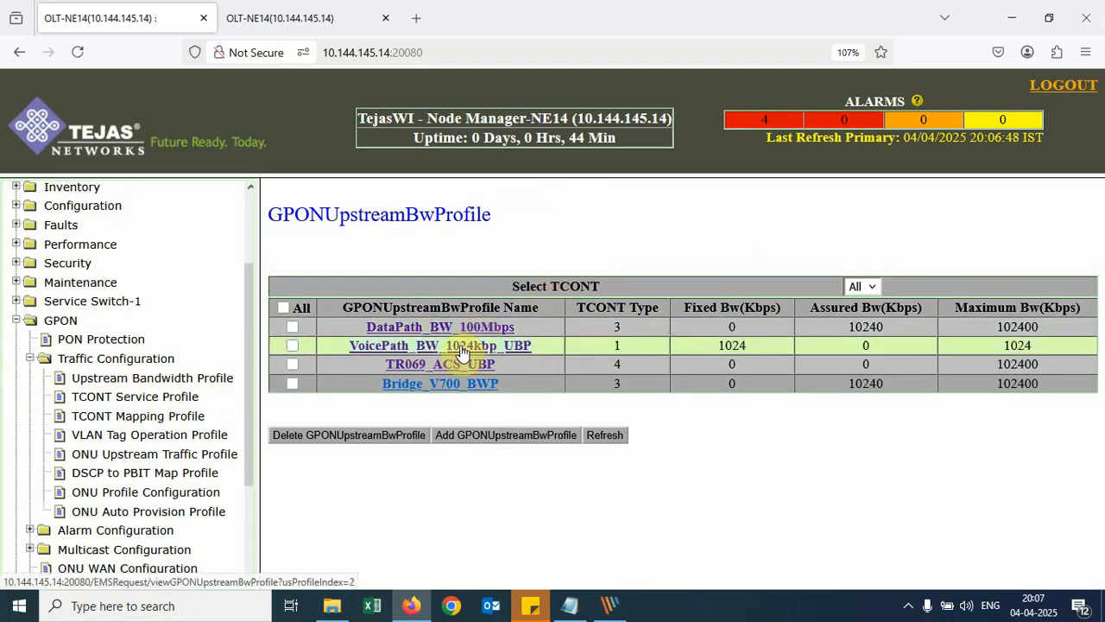
- Create the TCONT service profile Bridge_V700_TSP using the upstream bandwidth profile Bridge_V700_BWP, and list the service profiles
left_click(148, 397)
left_click(526, 399)
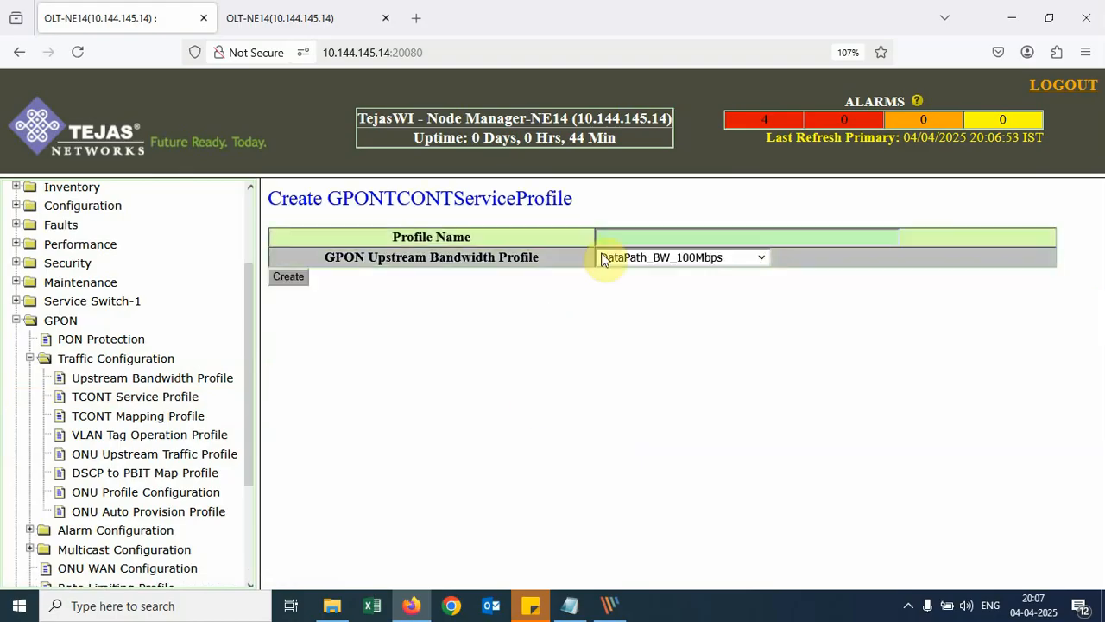
left_click(625, 237)
type("Bridge_V700_TSP")
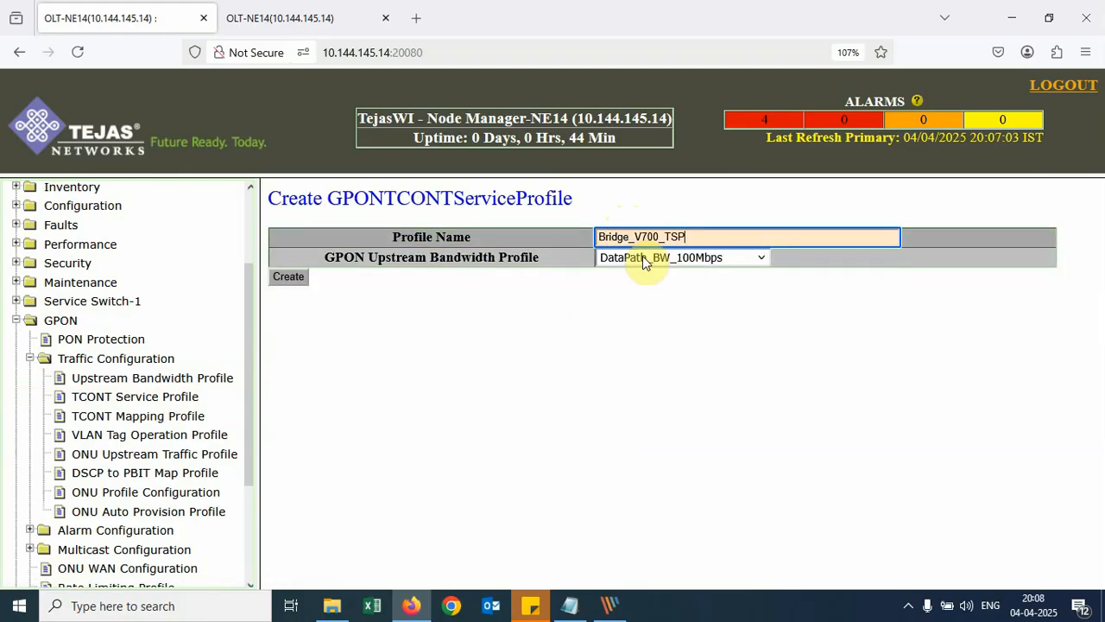
left_click(609, 262)
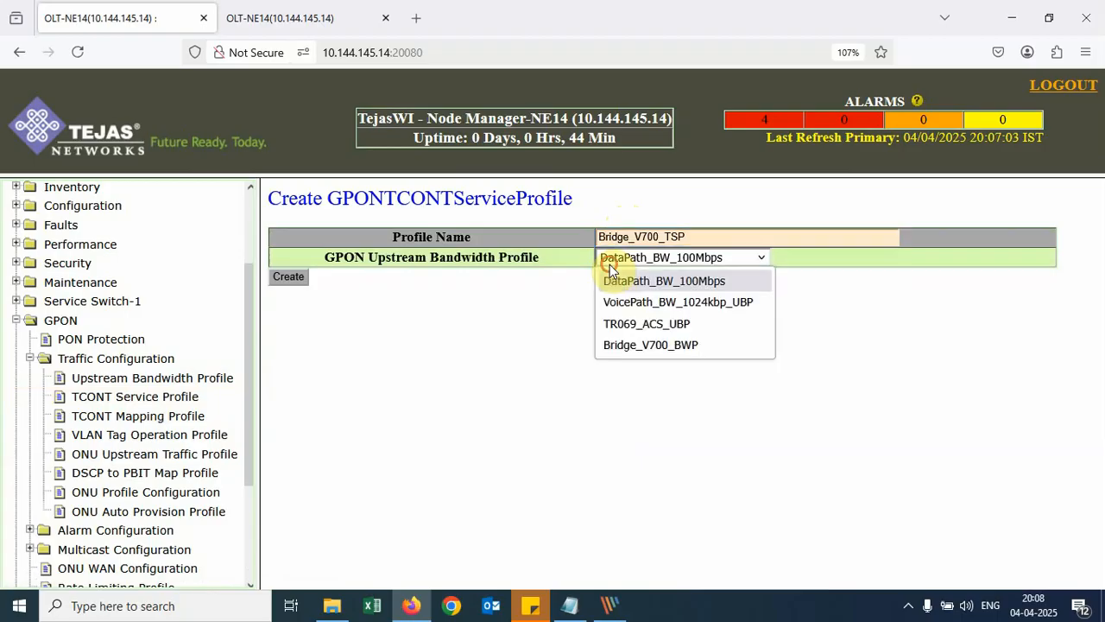
left_click(622, 345)
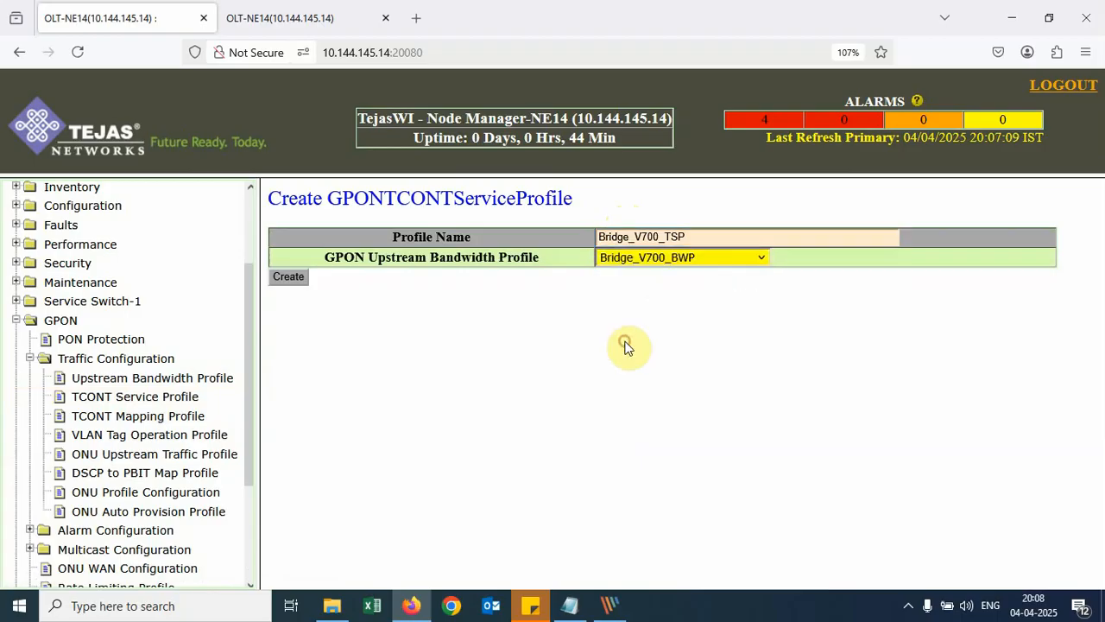
left_click(290, 278)
left_click(93, 398)
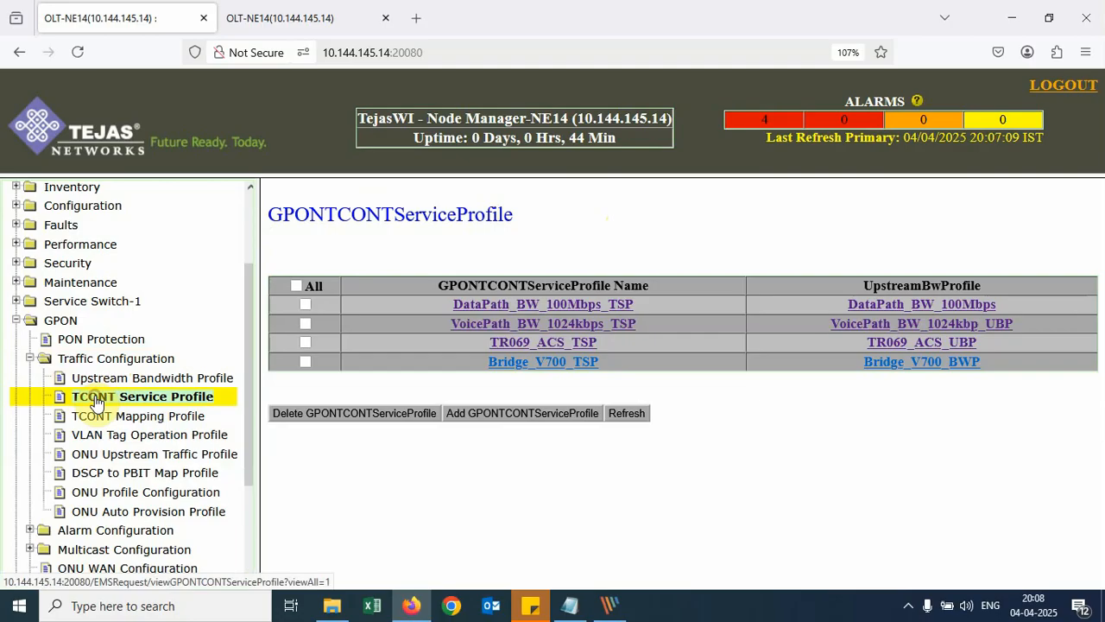
- Create the TCONT mapping profile Bridge_V700_TMP with Bridge_V700_TSP as TCONT Index 1
left_click(142, 417)
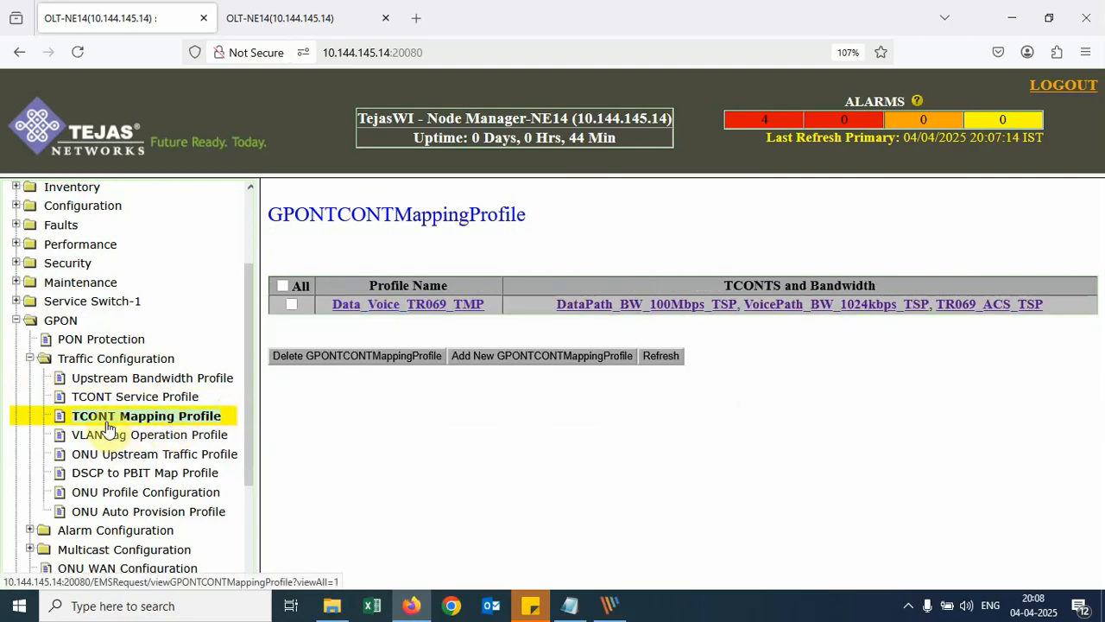
left_click(537, 374)
left_click(506, 235)
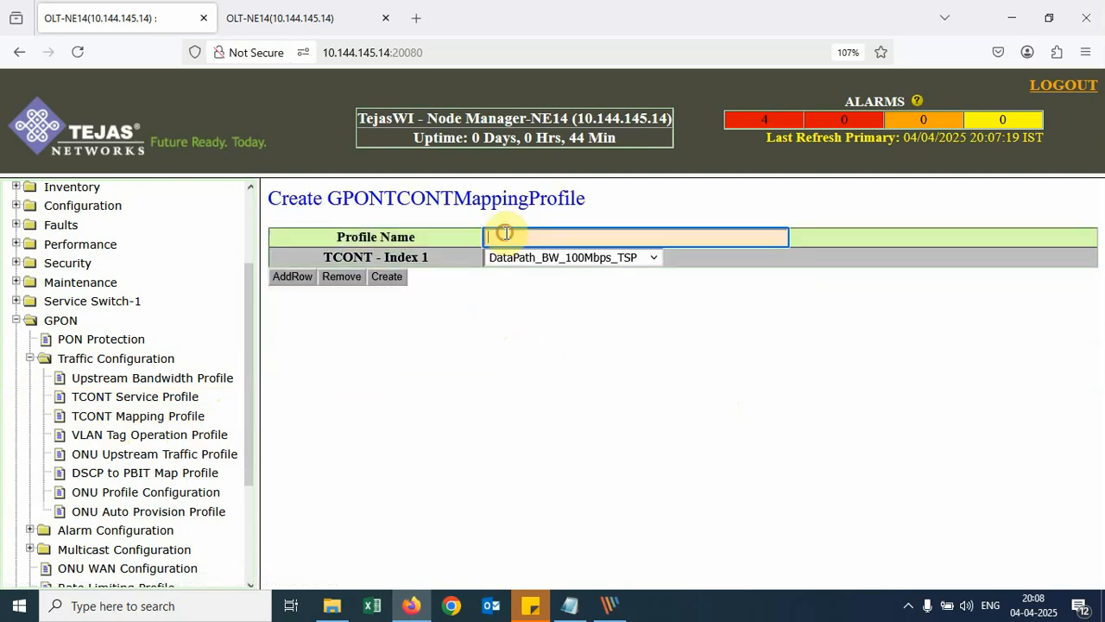
type("Bridge_V700_TMP")
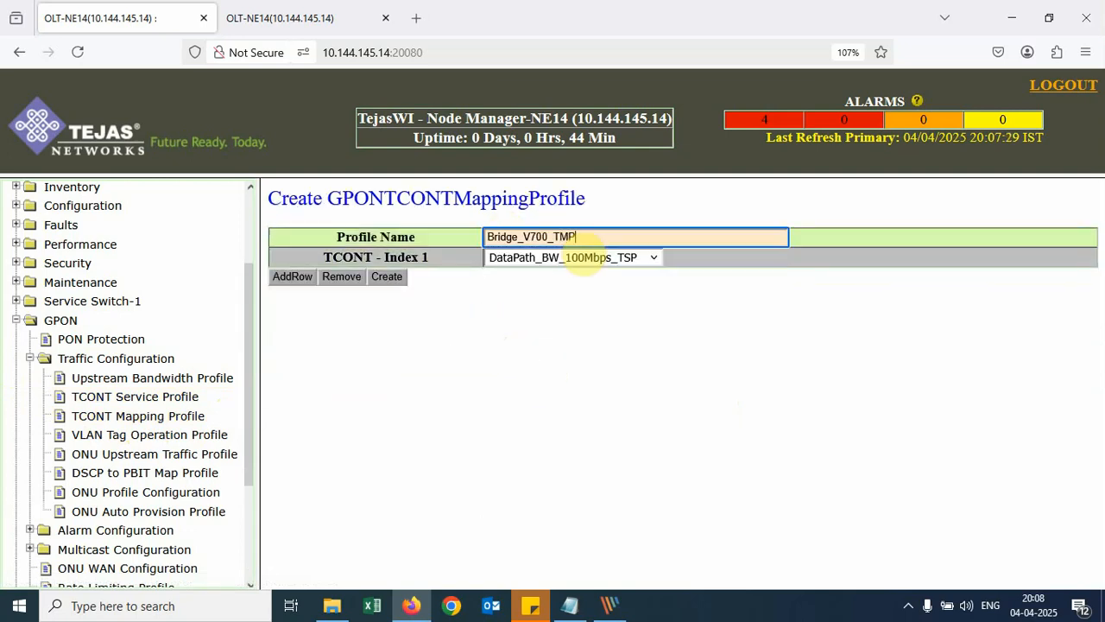
left_click(584, 259)
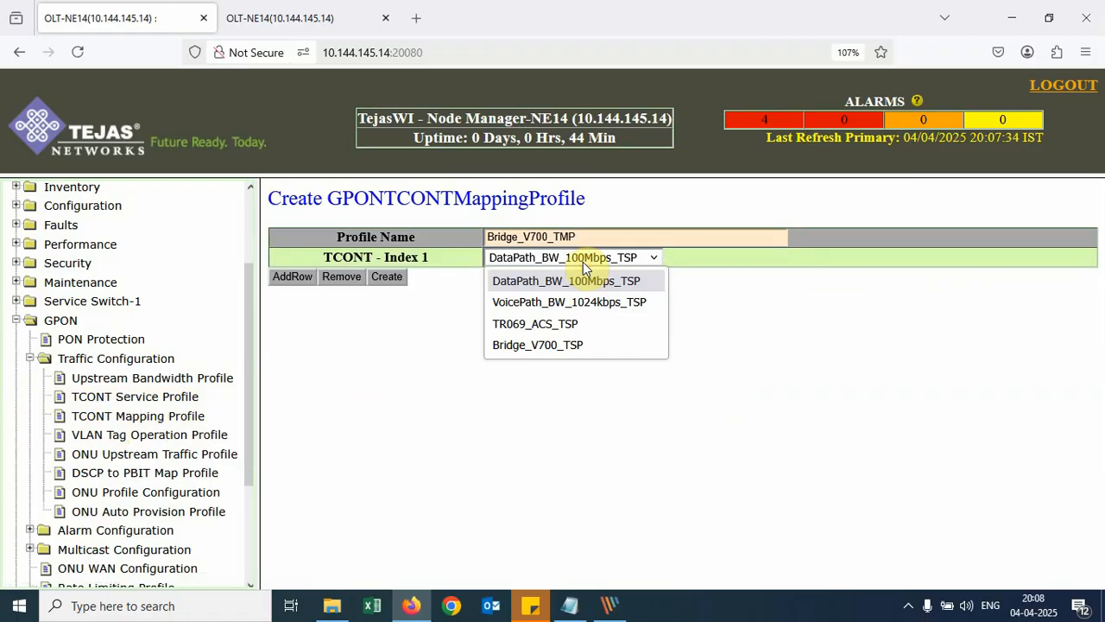
left_click(575, 346)
left_click(396, 280)
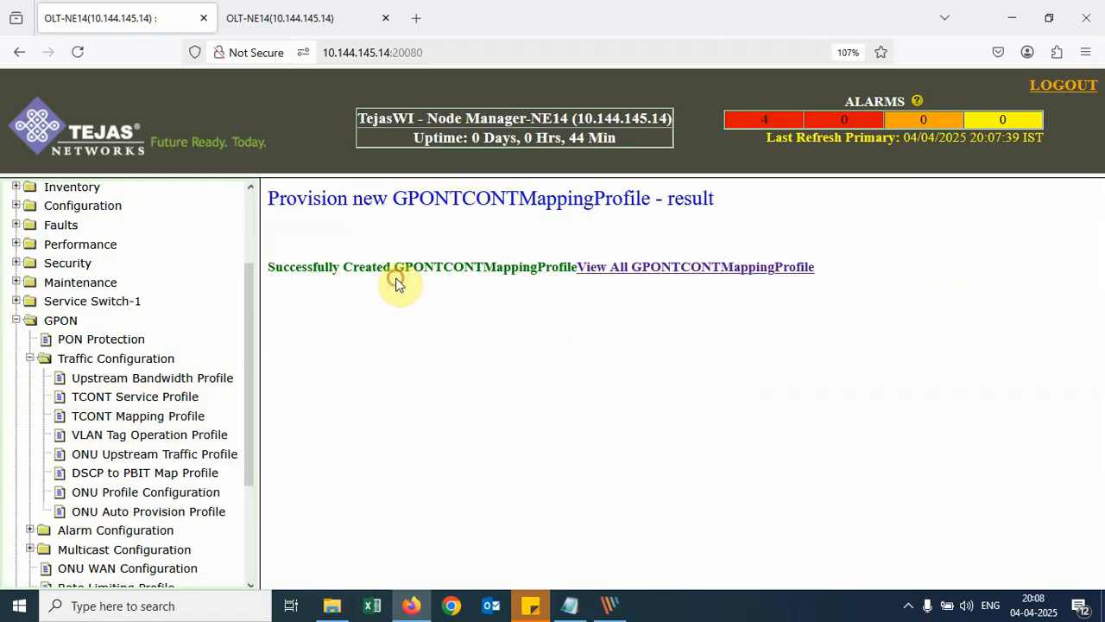
- Start a new VLAN tag operation profile named Bridge_Data_V700
left_click(149, 436)
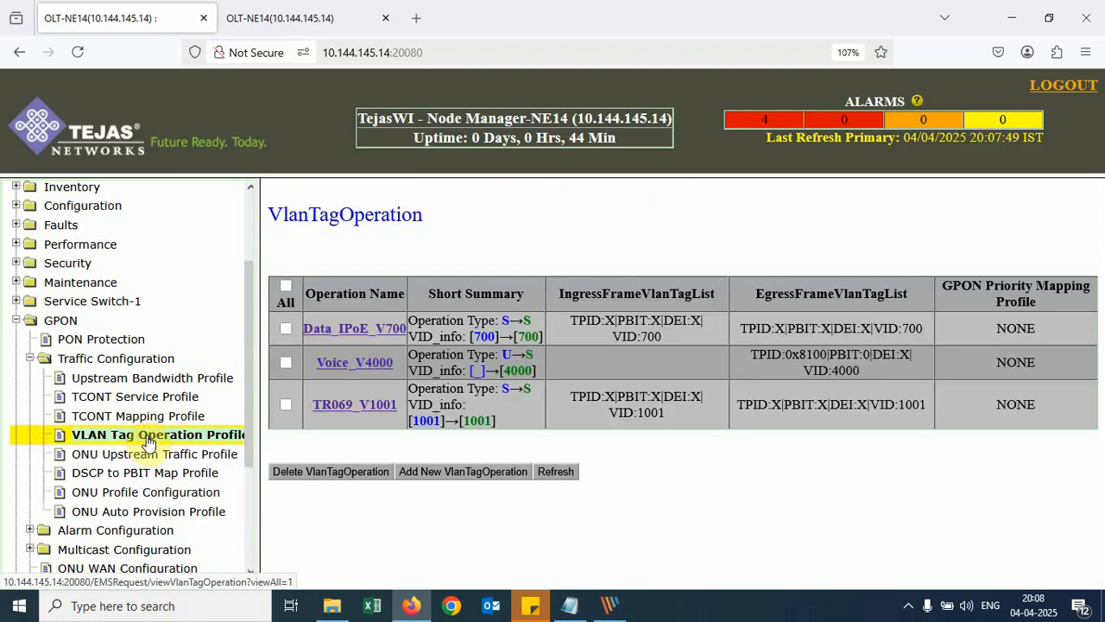
left_click(467, 472)
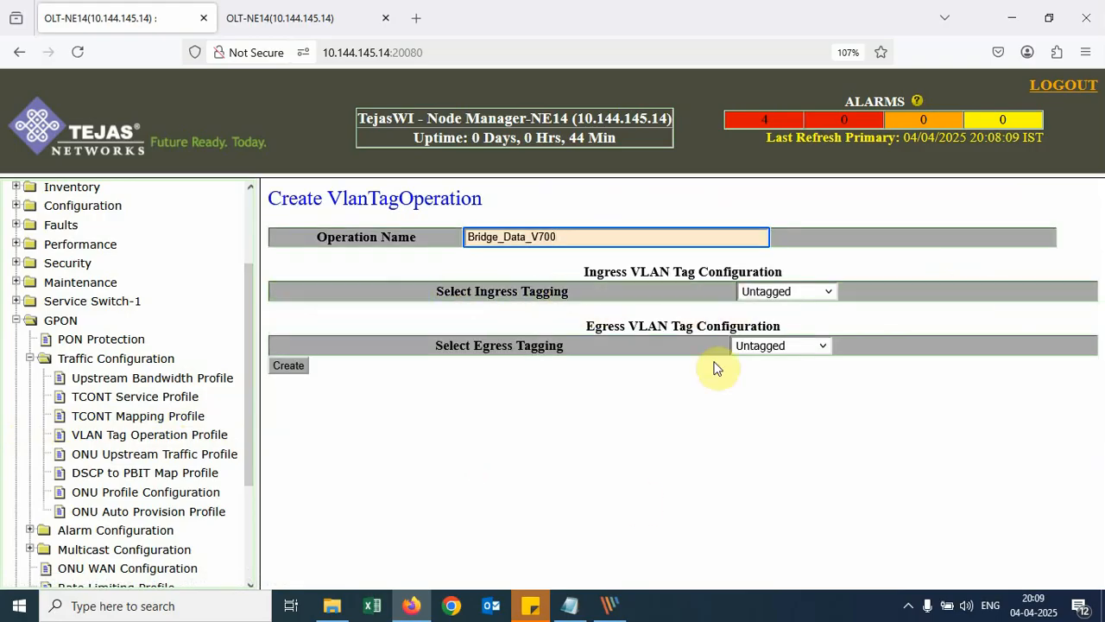
- Review the path from the laptop through ONT-3 to the OLT in the Notepad topology notes, then return to the VLAN operation form in Firefox
left_click(570, 605)
left_click(782, 206)
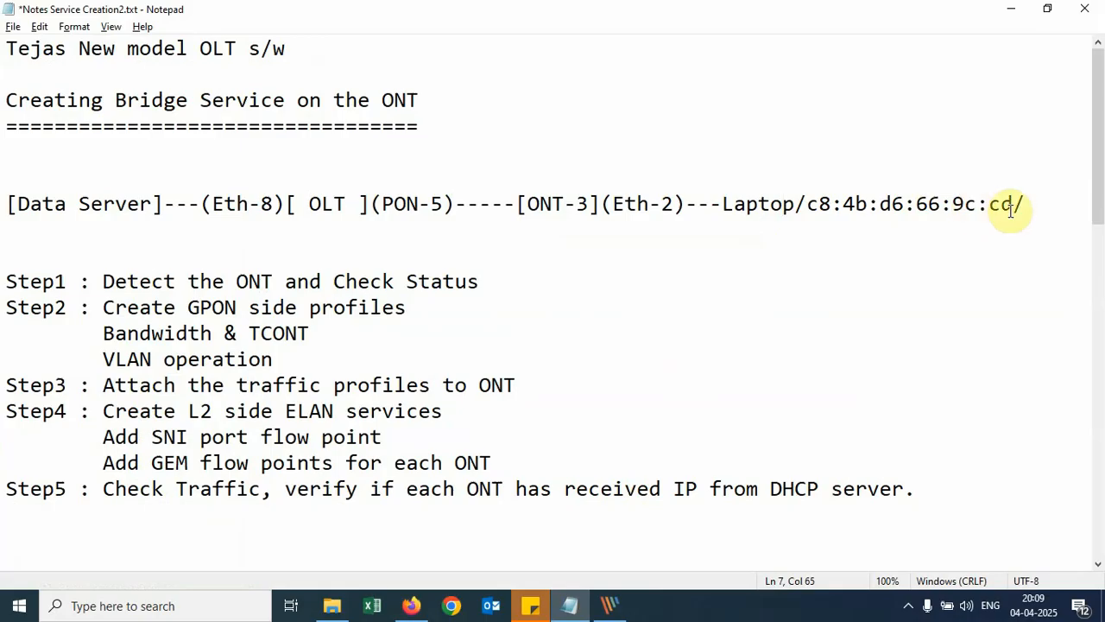
left_click_drag(1022, 202, 529, 206)
left_click(726, 205)
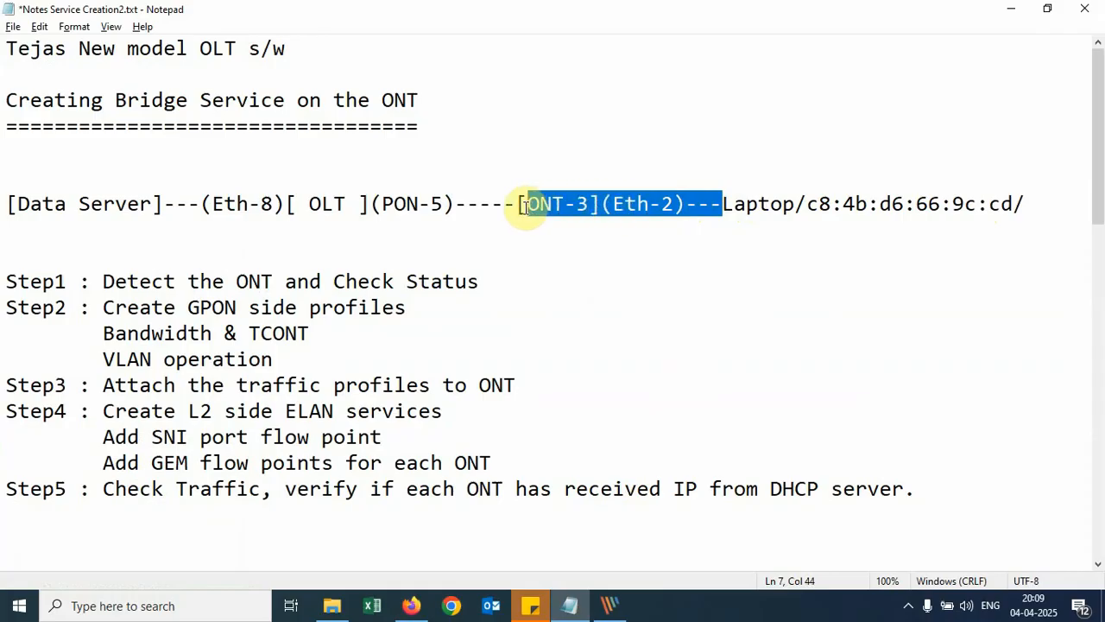
left_click(553, 337)
left_click(412, 606)
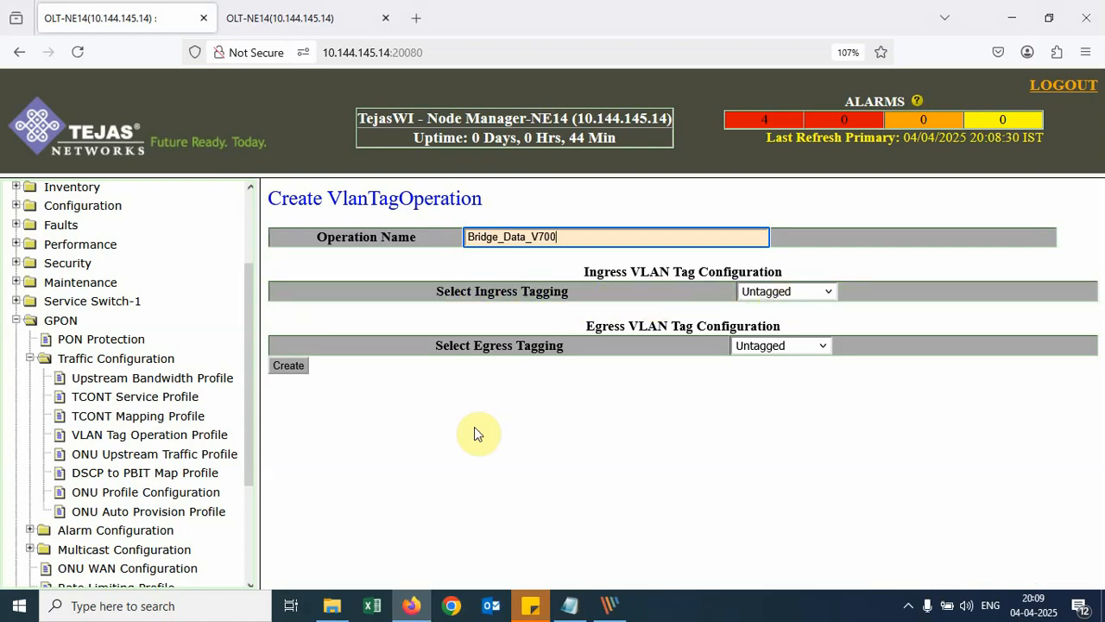
left_click(570, 605)
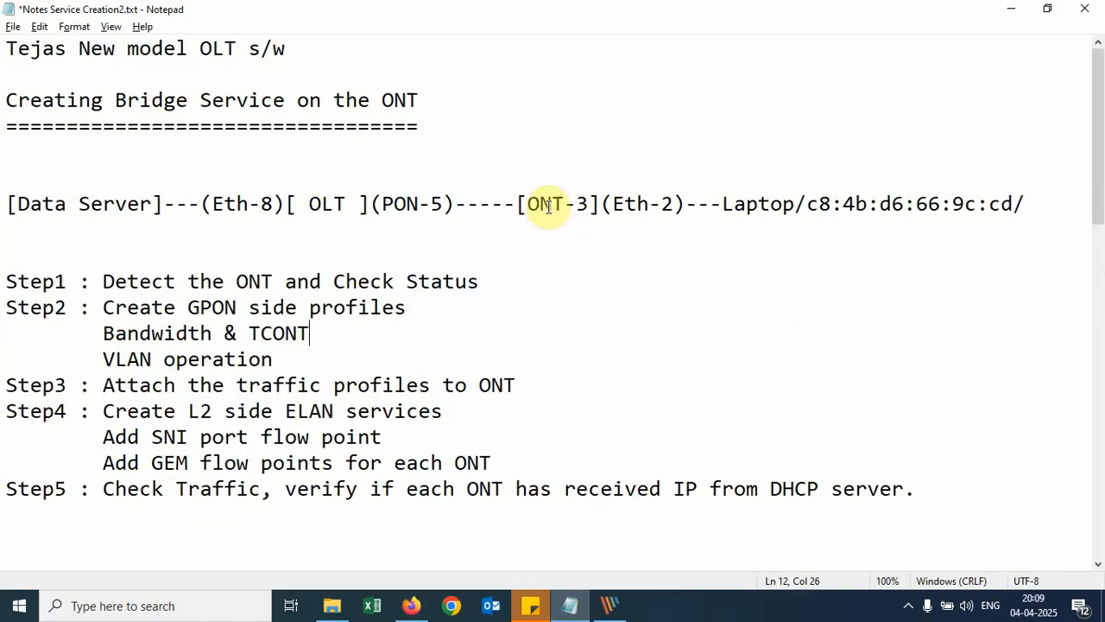
left_click_drag(551, 203, 335, 207)
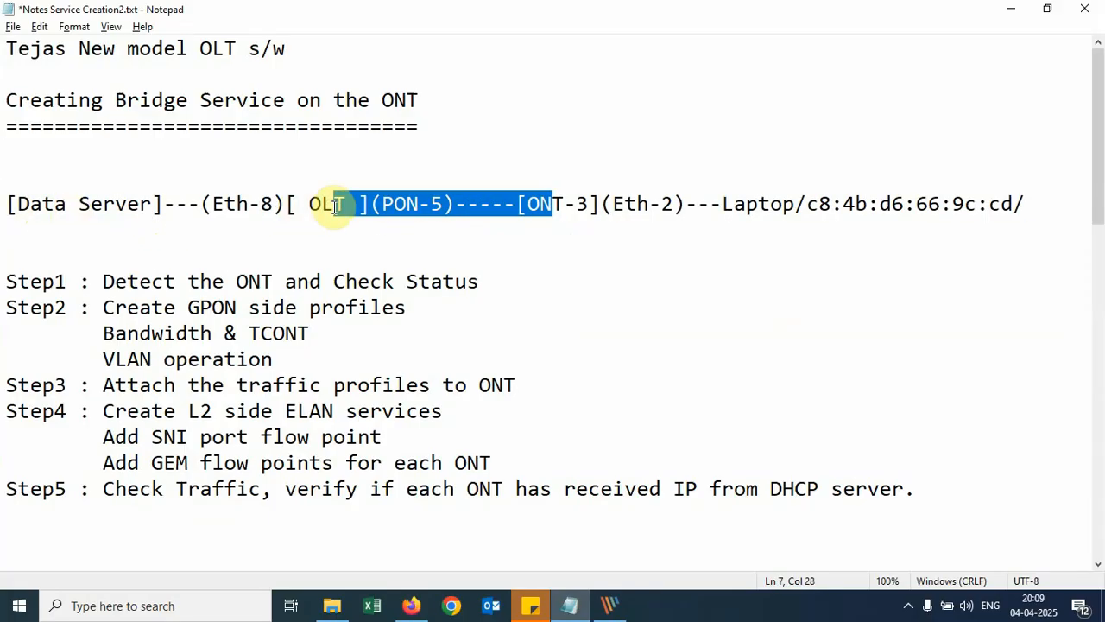
left_click(1011, 10)
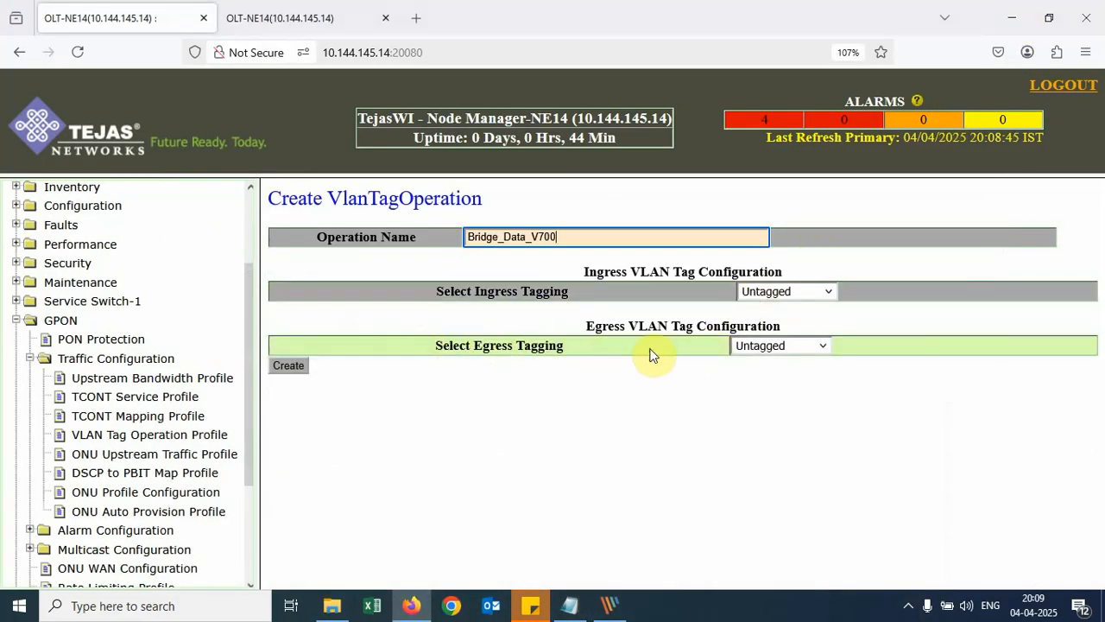
- Create the VLAN tag operation with untagged ingress and single-tagged egress using VLAN ID 700, TPID 0x8100 and PBIT 0, and check its summary
left_click(825, 347)
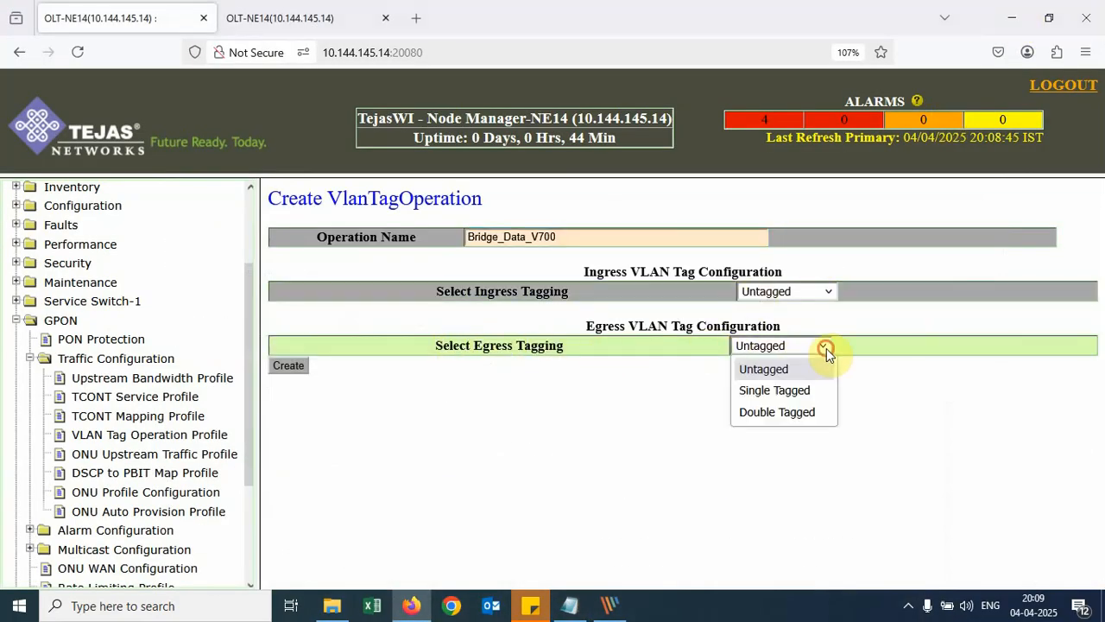
left_click(802, 390)
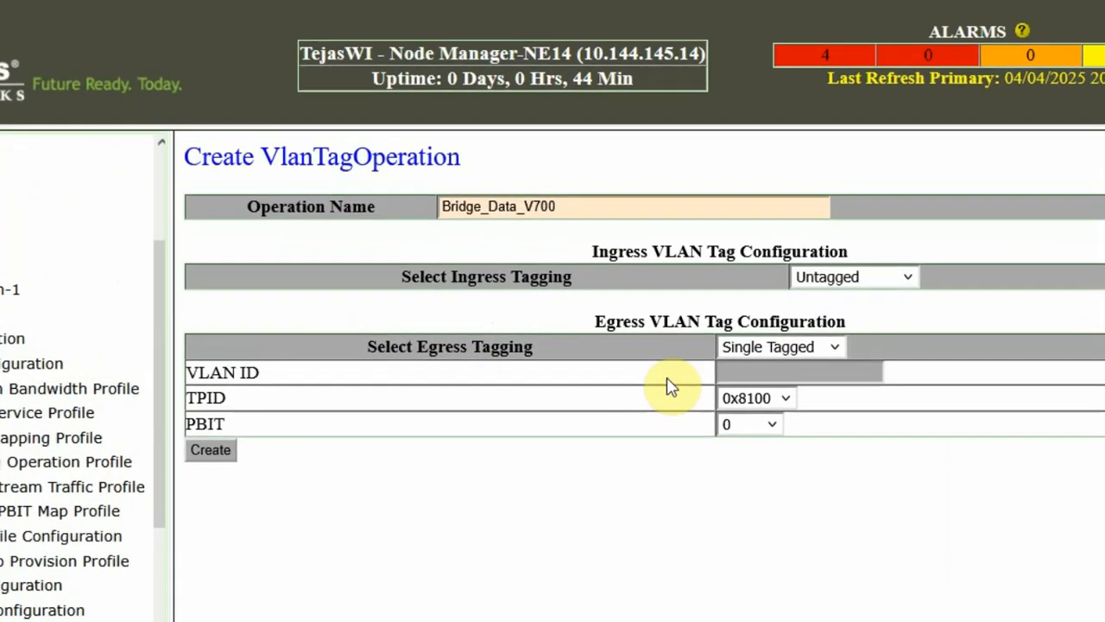
left_click(682, 365)
type("700")
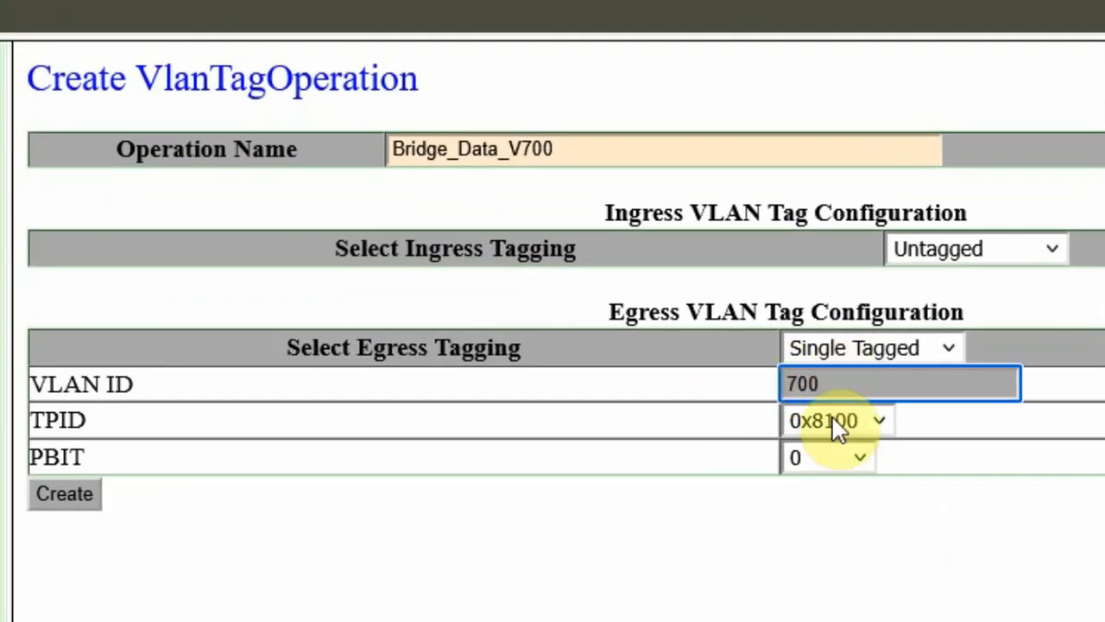
left_click(457, 553)
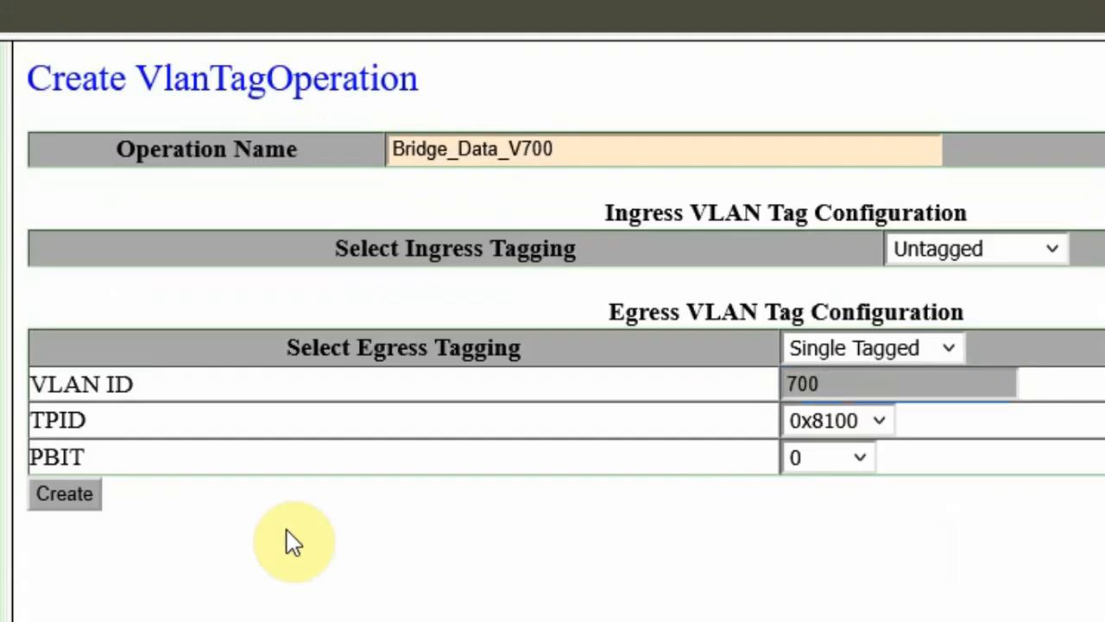
left_click(54, 503)
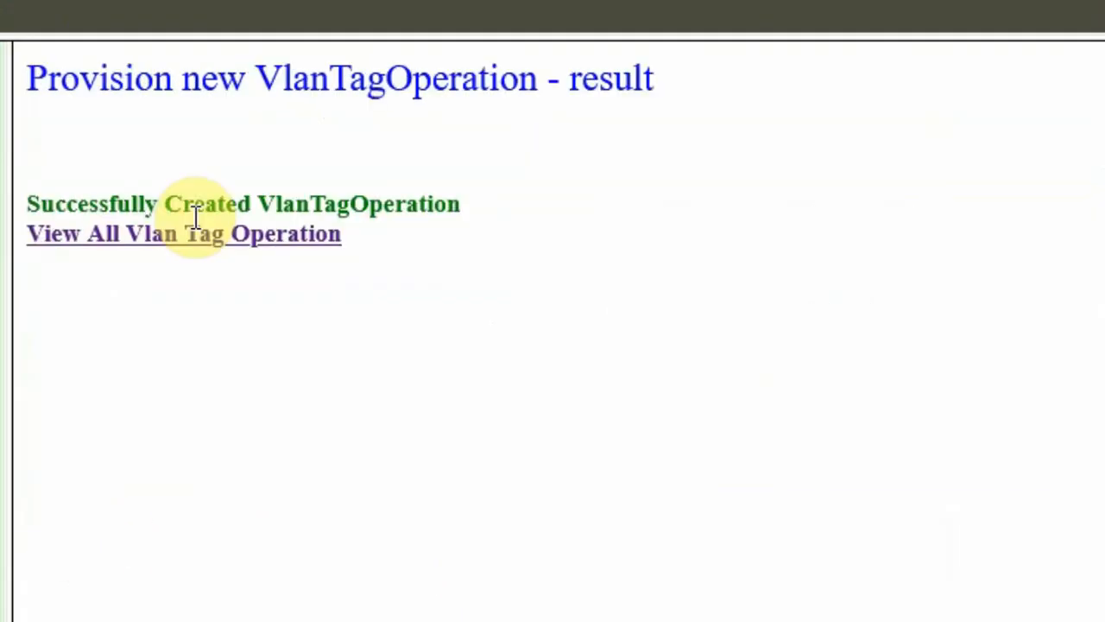
left_click(234, 250)
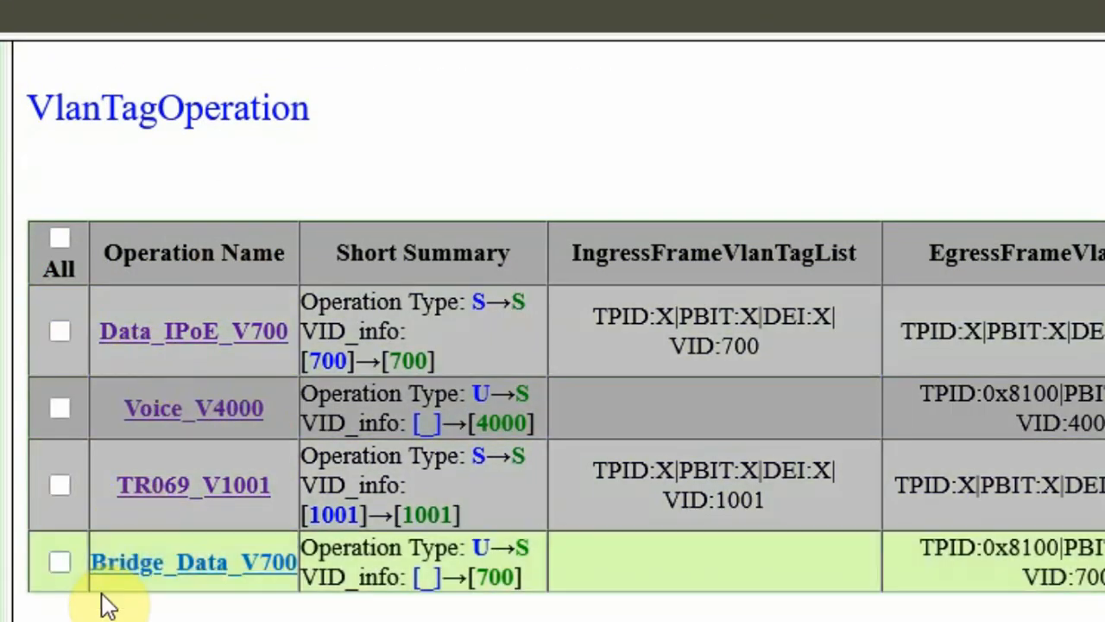
left_click_drag(301, 548, 536, 569)
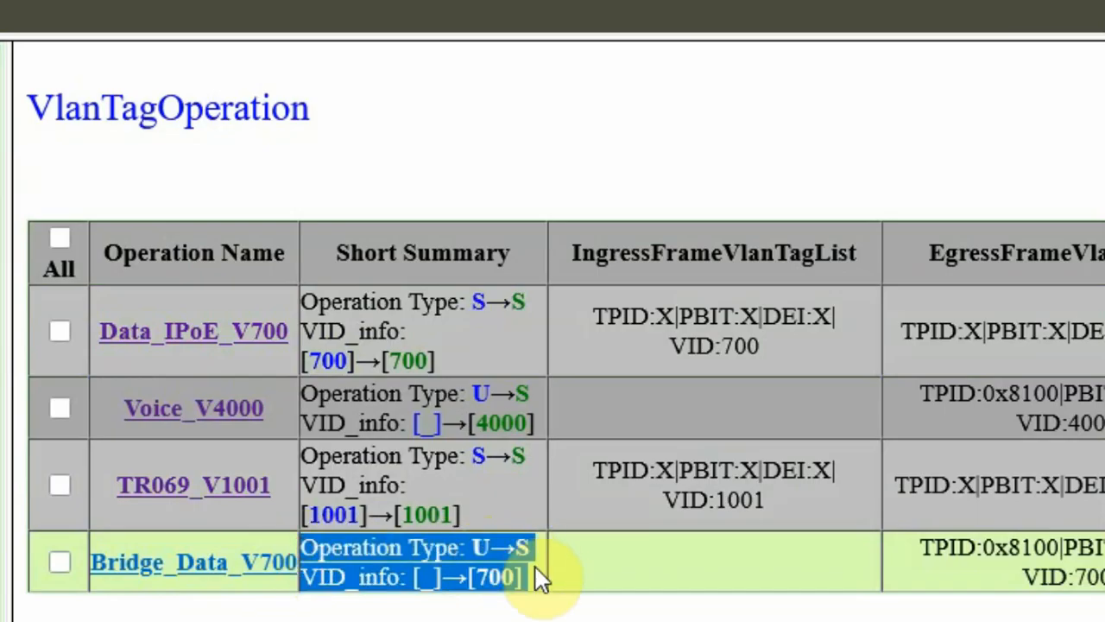
left_click(535, 567)
- Start a new ONU upstream traffic profile named Bridge_Data_V700_UTP and enter Brdige_V700 as its service name
left_click(130, 452)
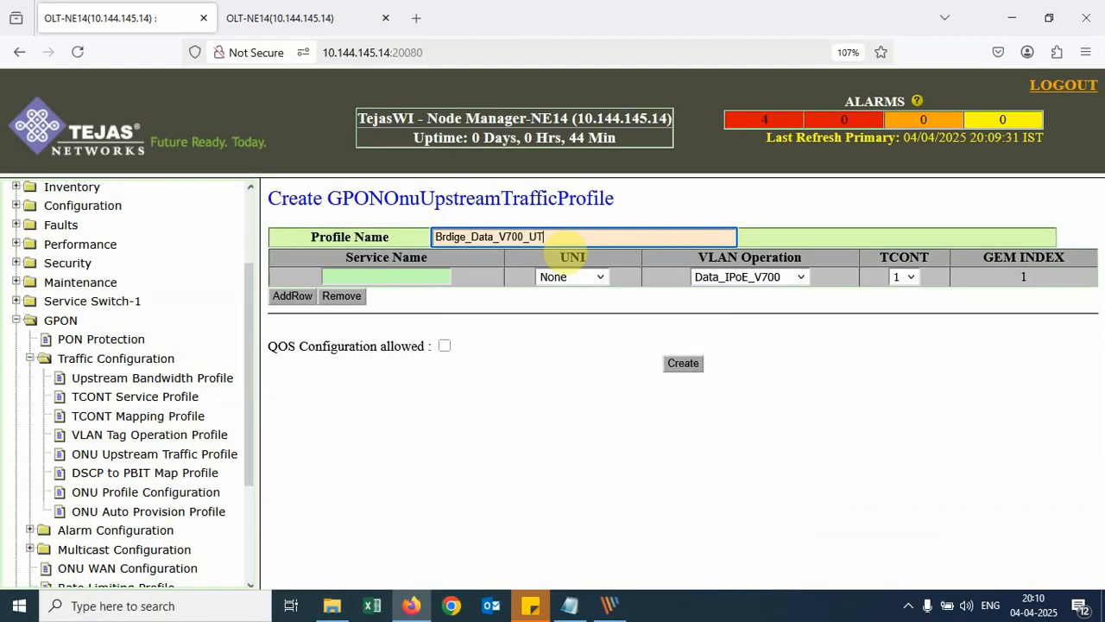
key("BackSpace")
type("P")
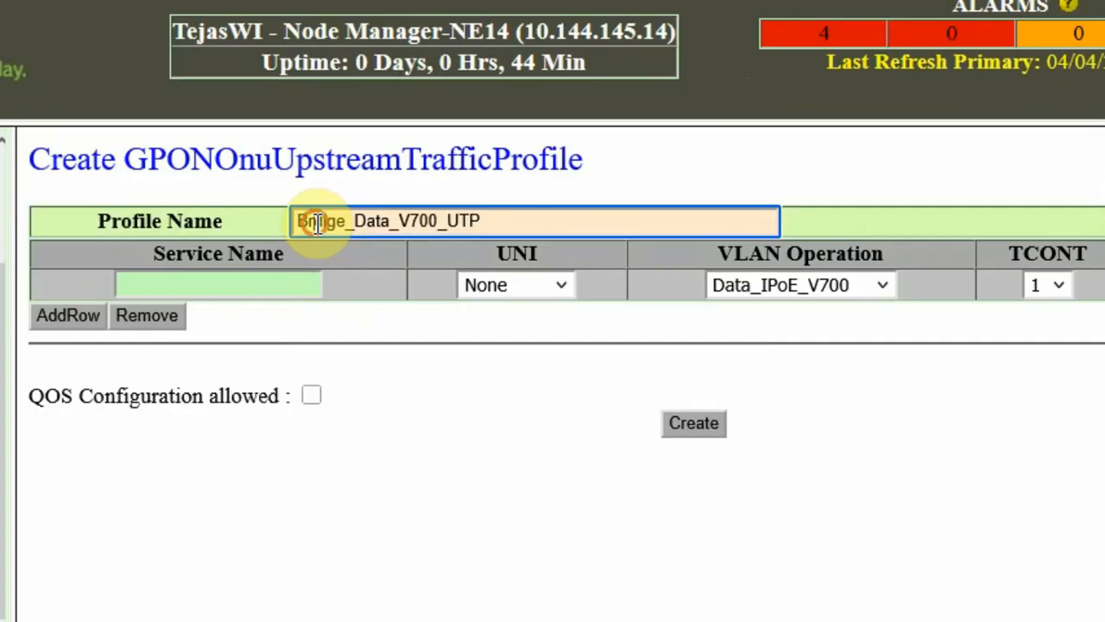
left_click(312, 288)
type("Brdige_V700")
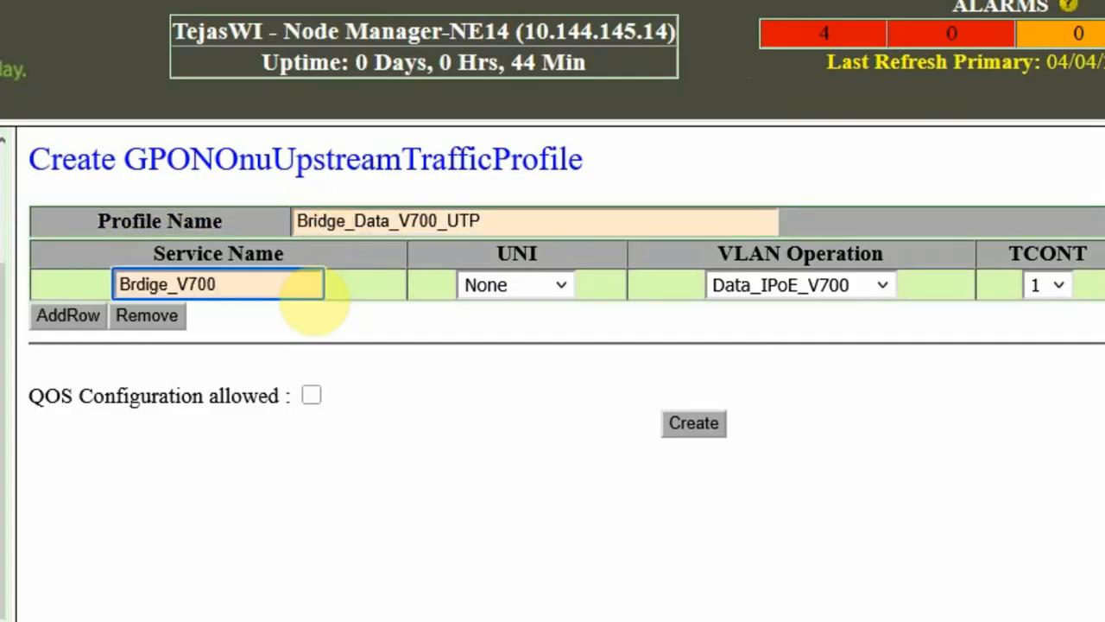
- Set the service's UNI to ETH-2, checking the ONT port against the topology line in the Notepad notes
left_click(515, 285)
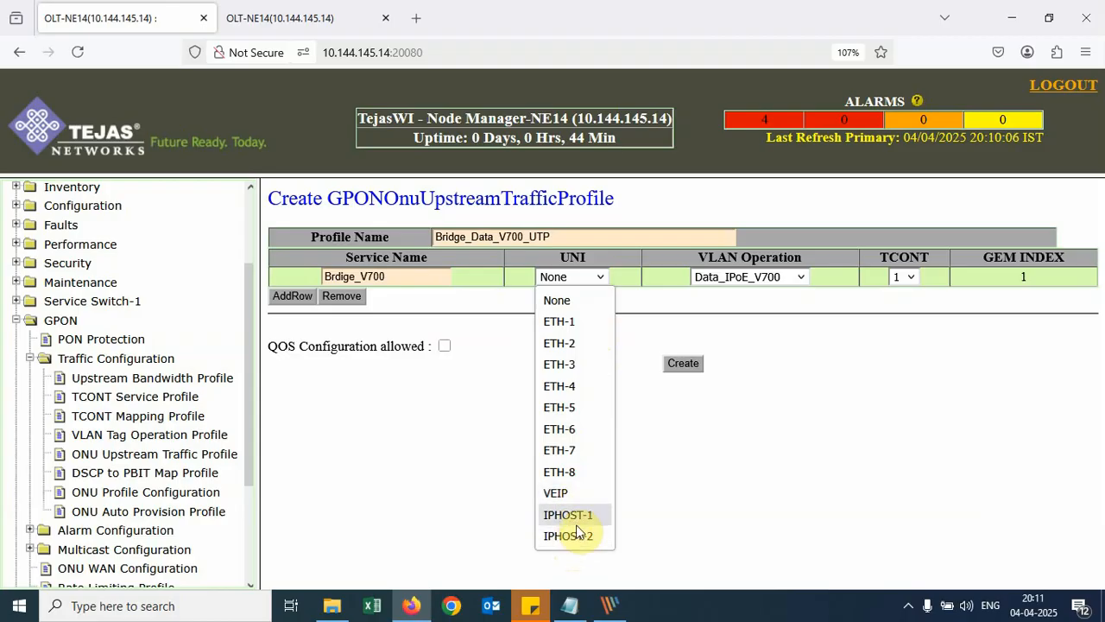
left_click(559, 321)
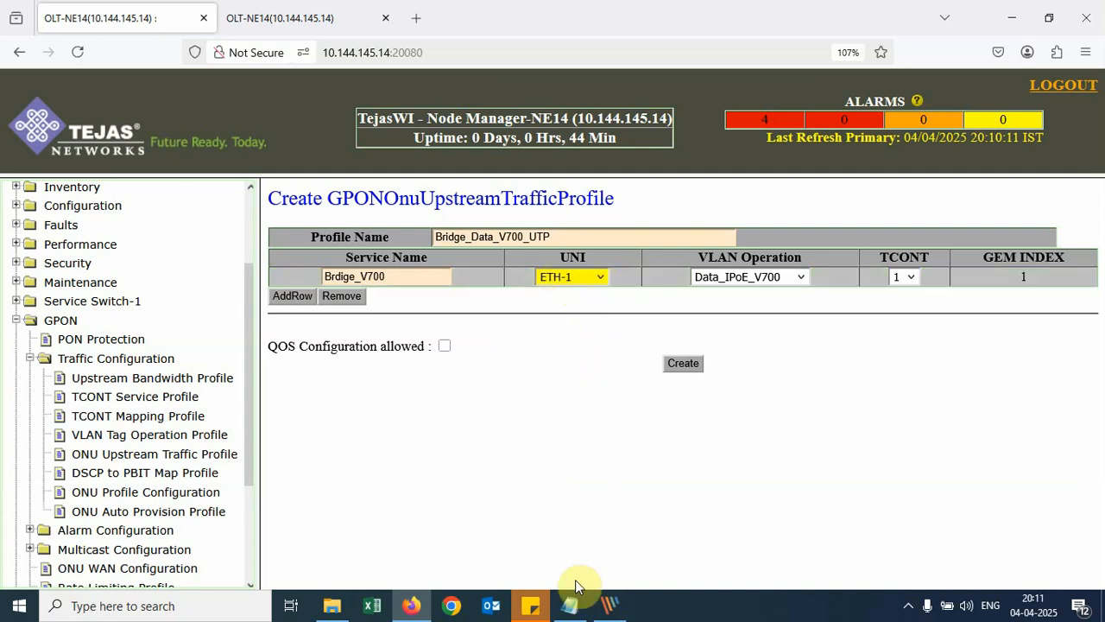
left_click(570, 605)
left_click_drag(674, 212, 615, 205)
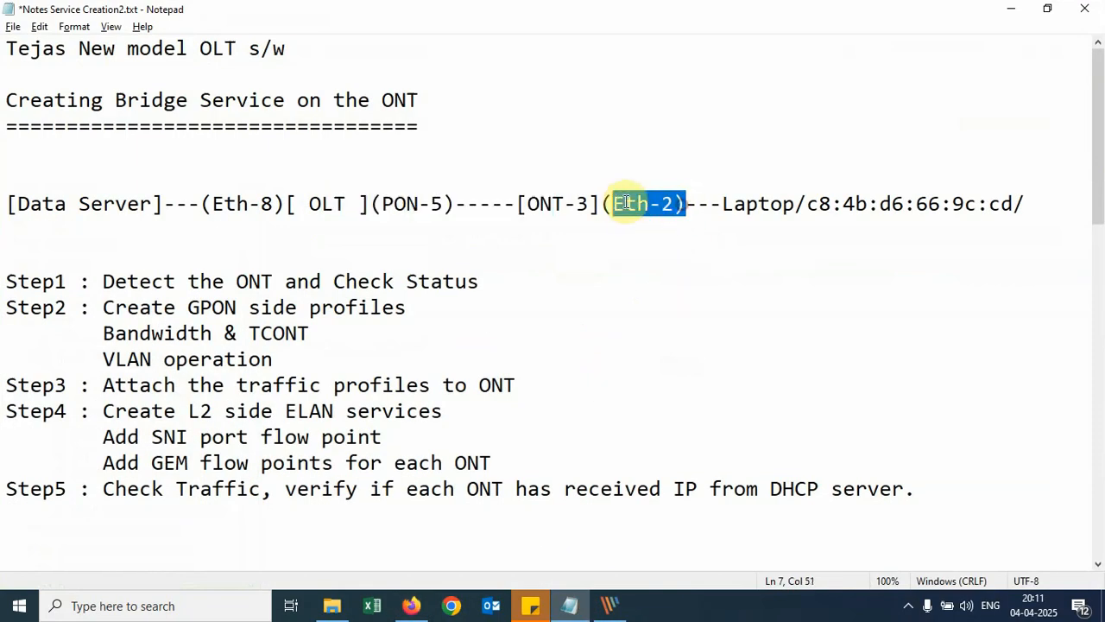
left_click(1011, 9)
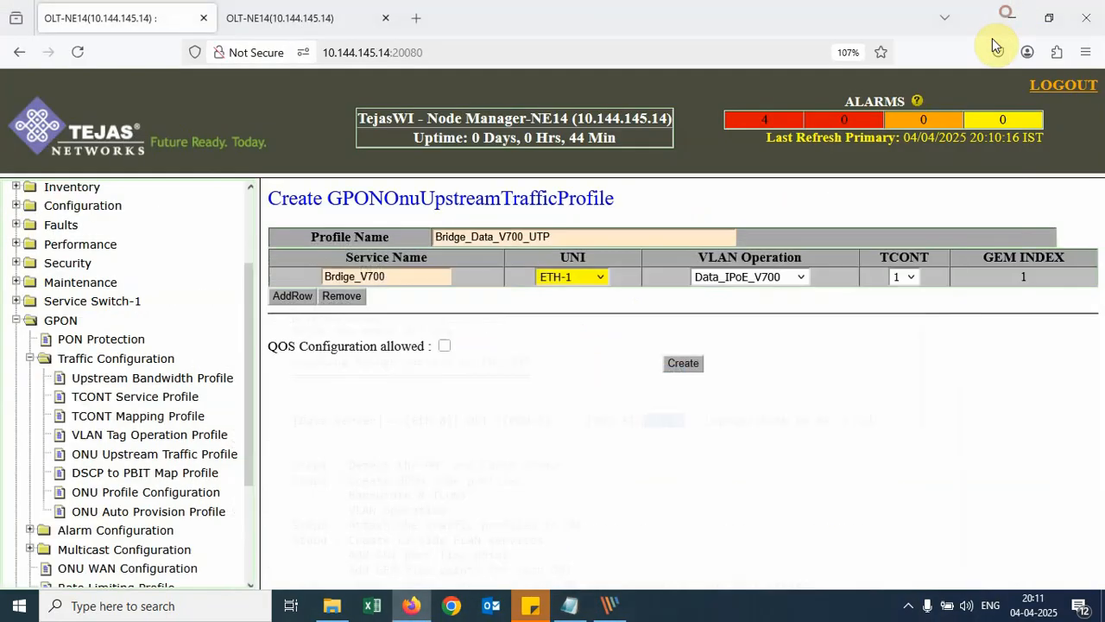
left_click(600, 278)
left_click(576, 344)
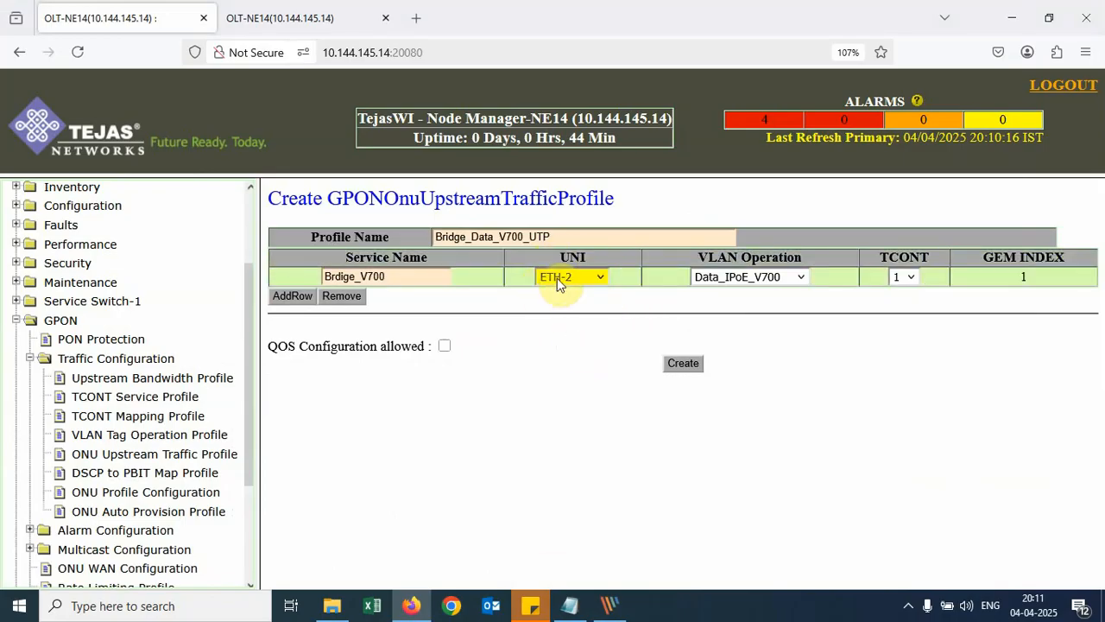
- Assign VLAN operation Bridge_Data_V700 and TCONT 1 to the service, create the upstream traffic profile, and list the profiles
left_click(775, 277)
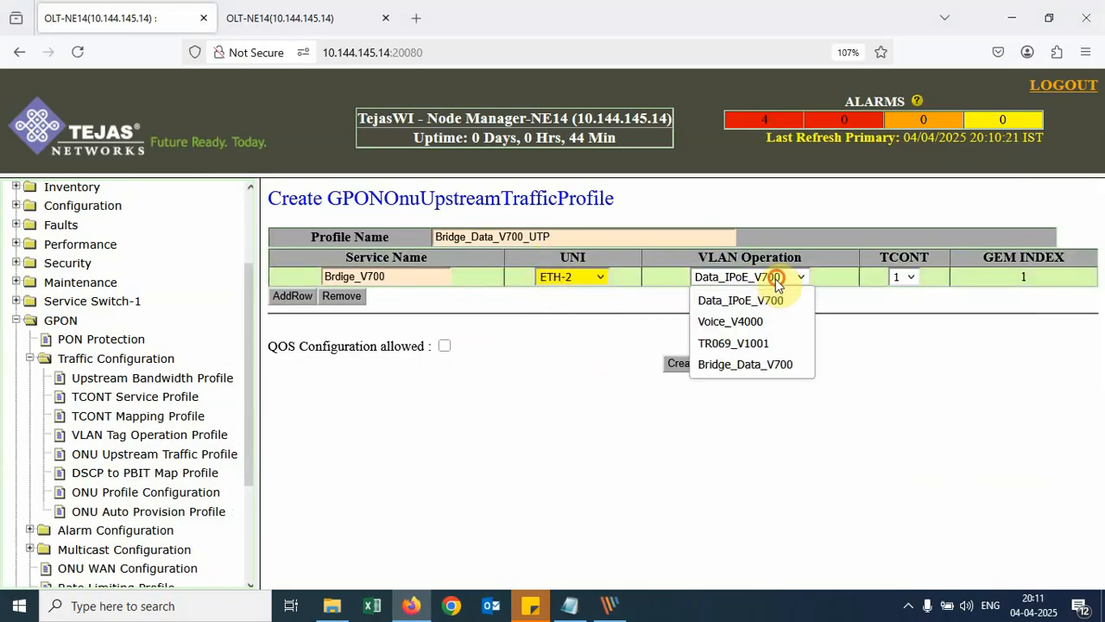
left_click(745, 364)
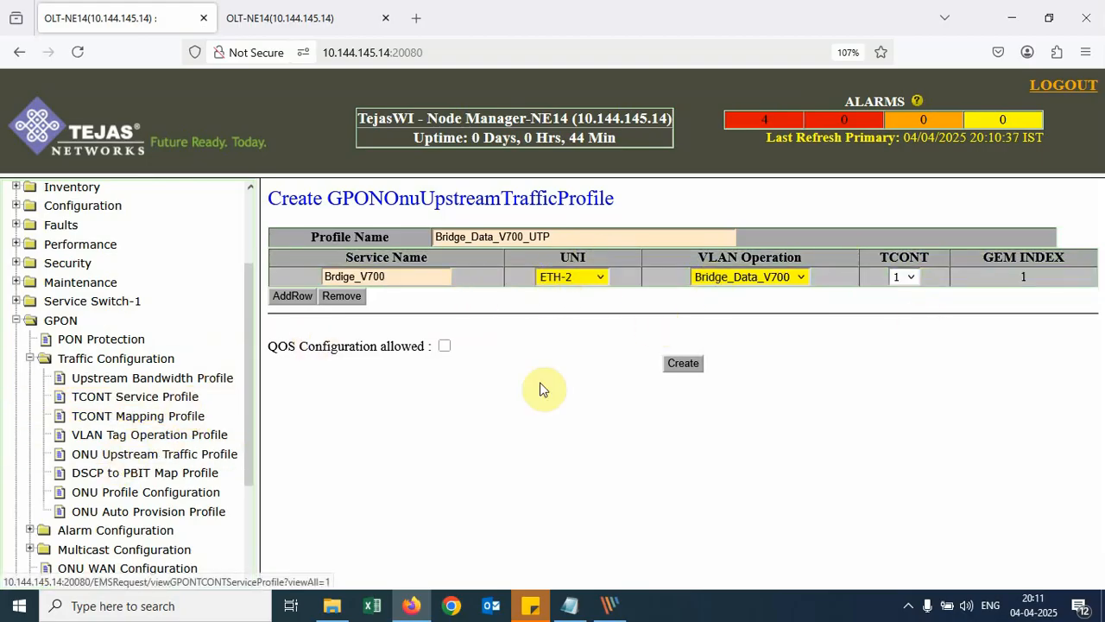
left_click(914, 277)
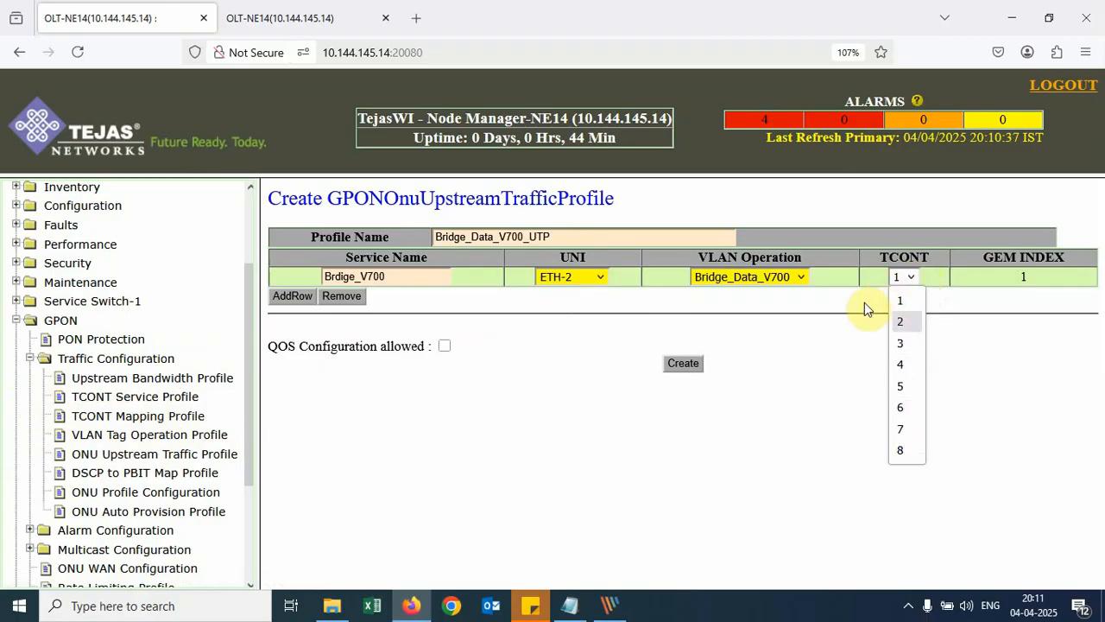
left_click(900, 302)
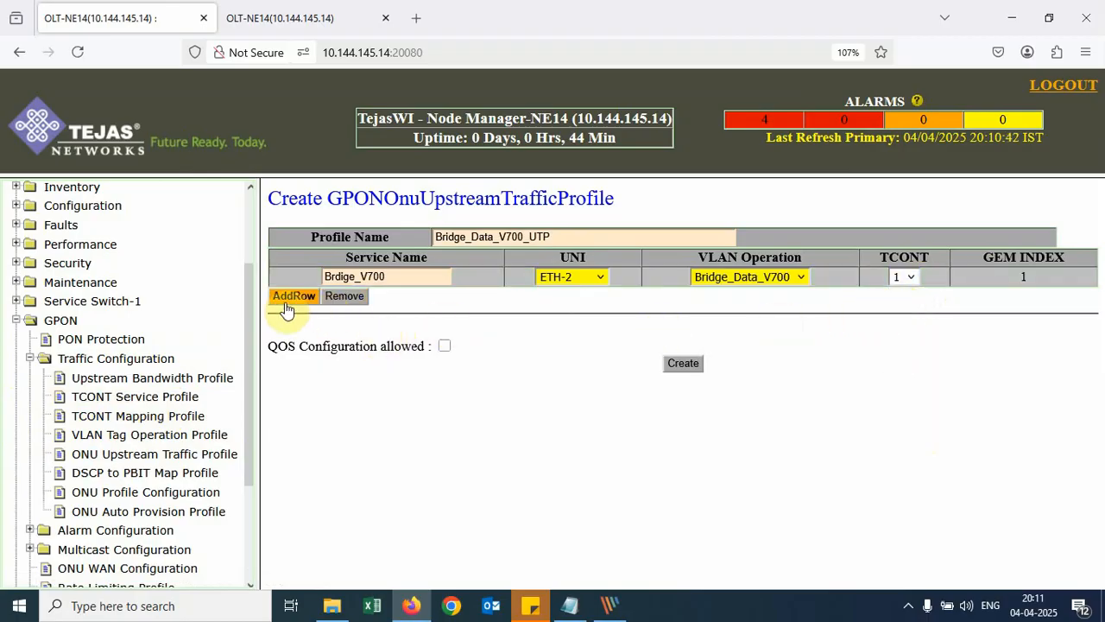
left_click(681, 364)
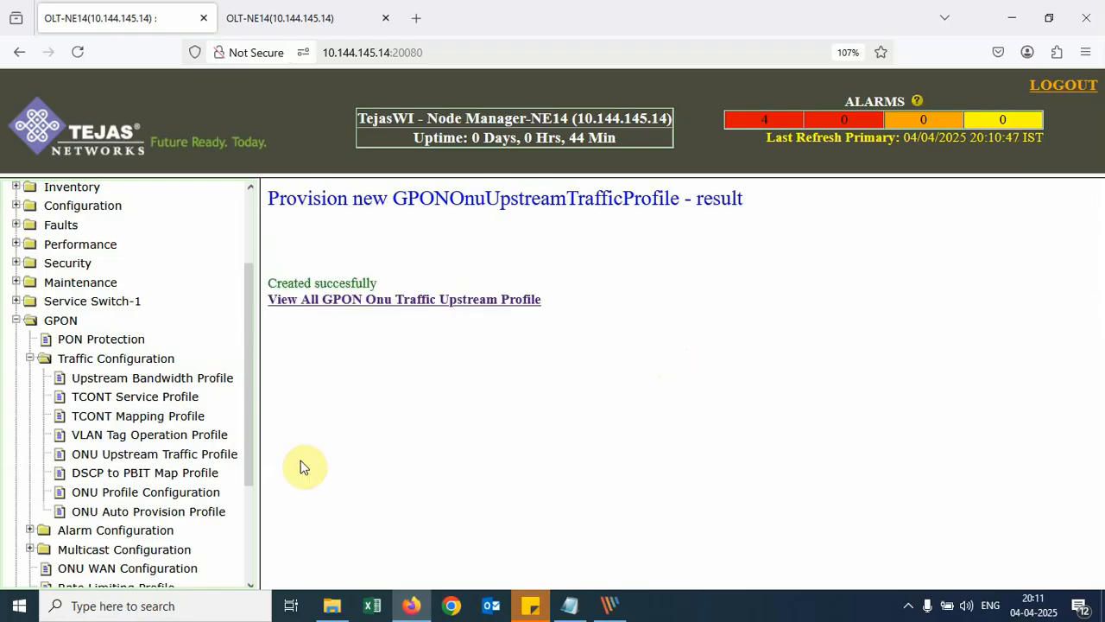
left_click(134, 456)
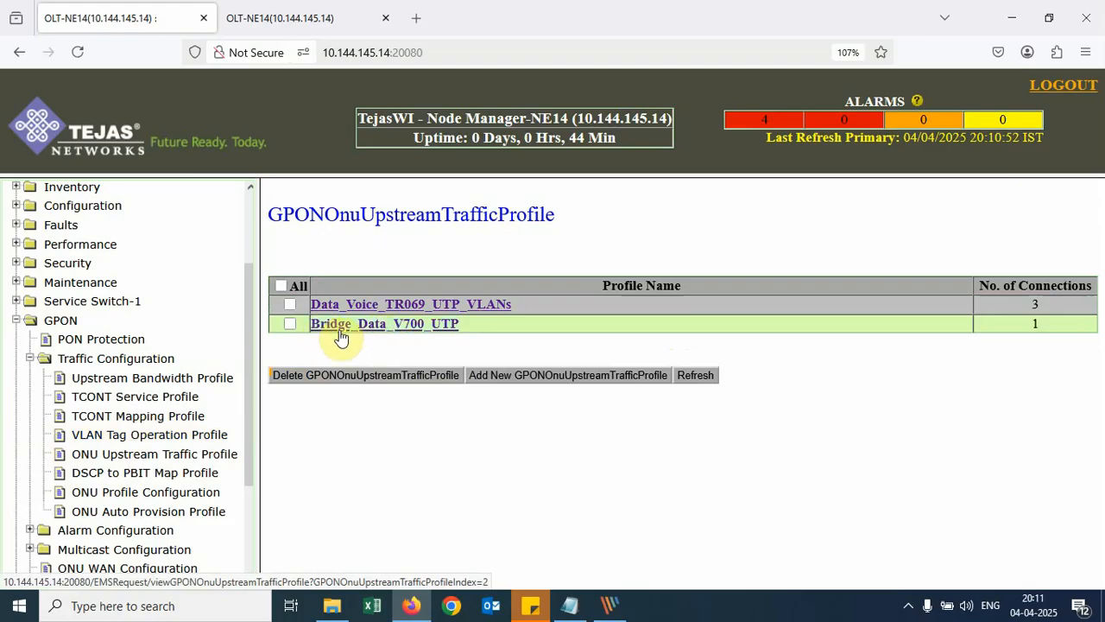
- Review Step2 and Step3 in the Notepad notes, then return to Firefox and open the ONU profile configuration for attaching profiles
left_click(550, 607)
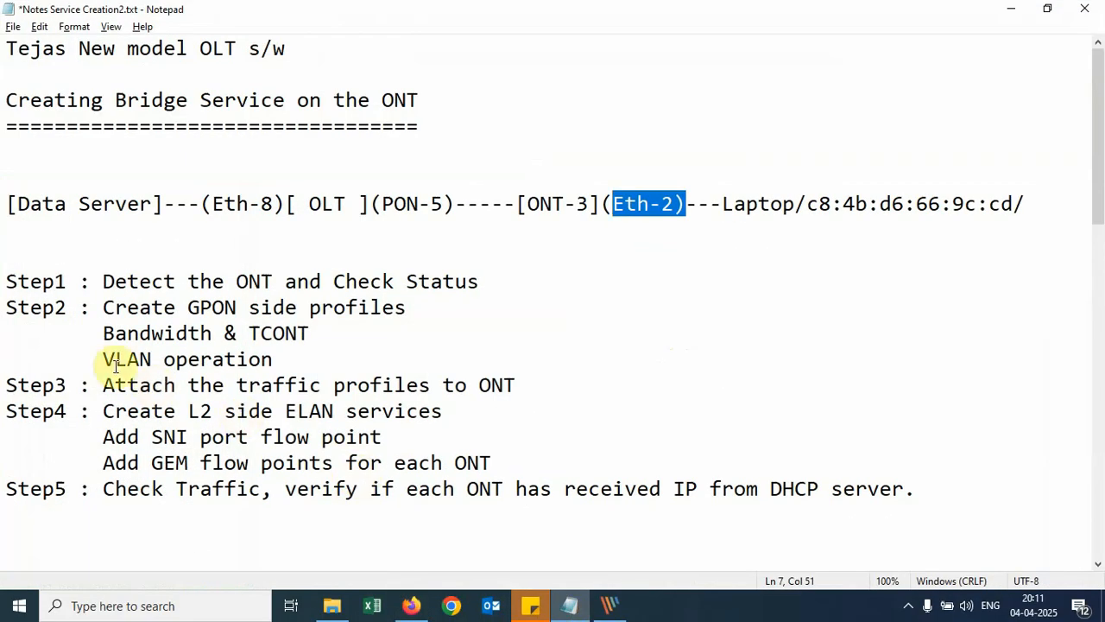
left_click_drag(7, 307, 315, 370)
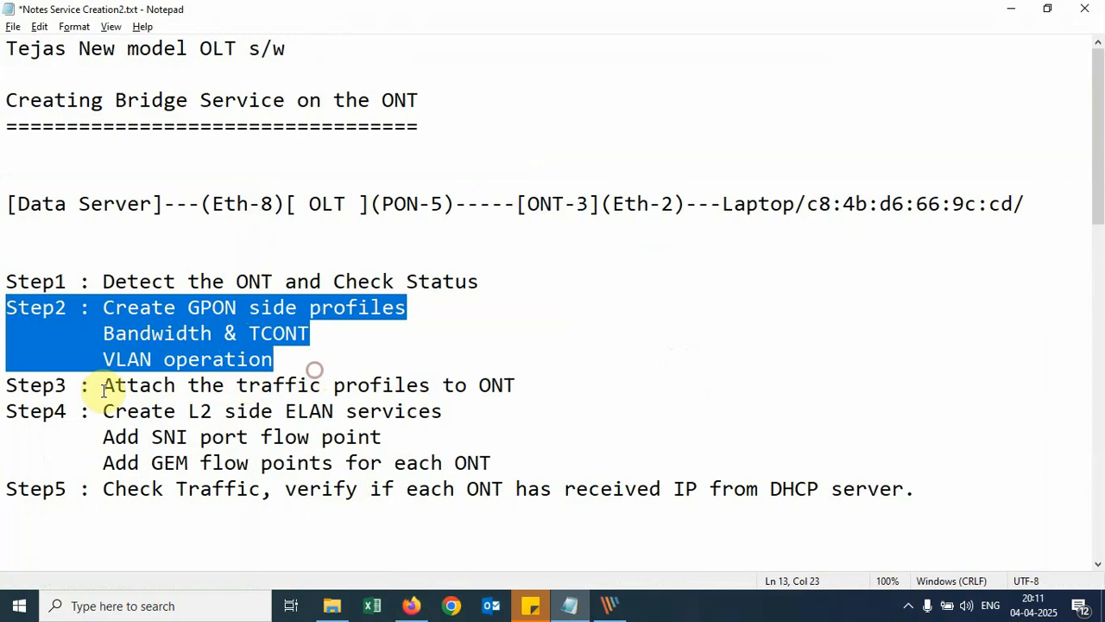
left_click_drag(7, 384, 542, 393)
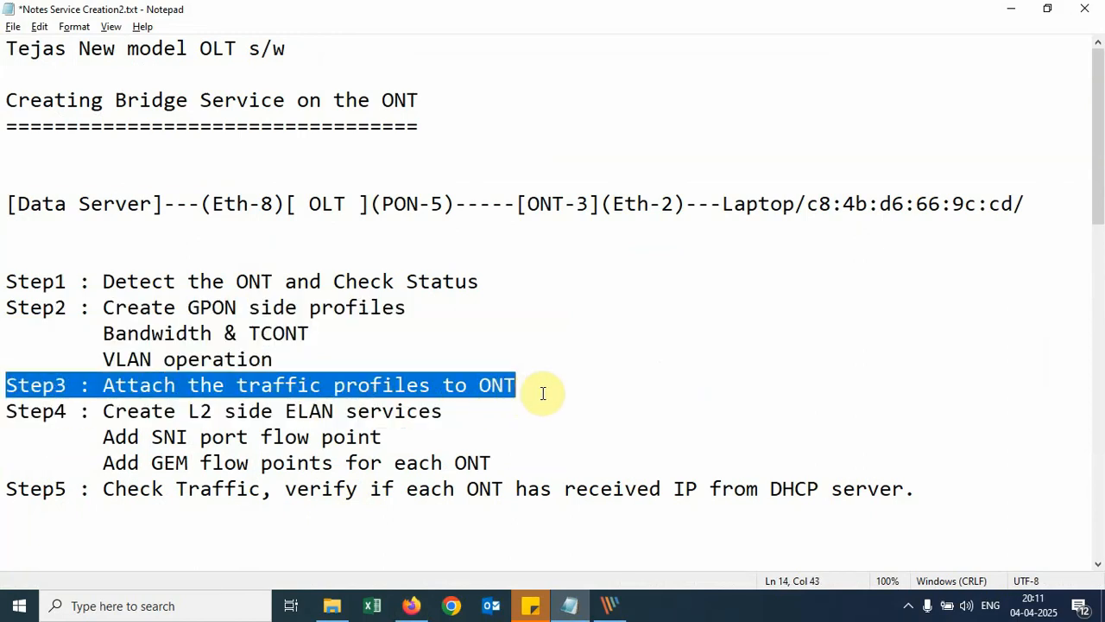
left_click(542, 393)
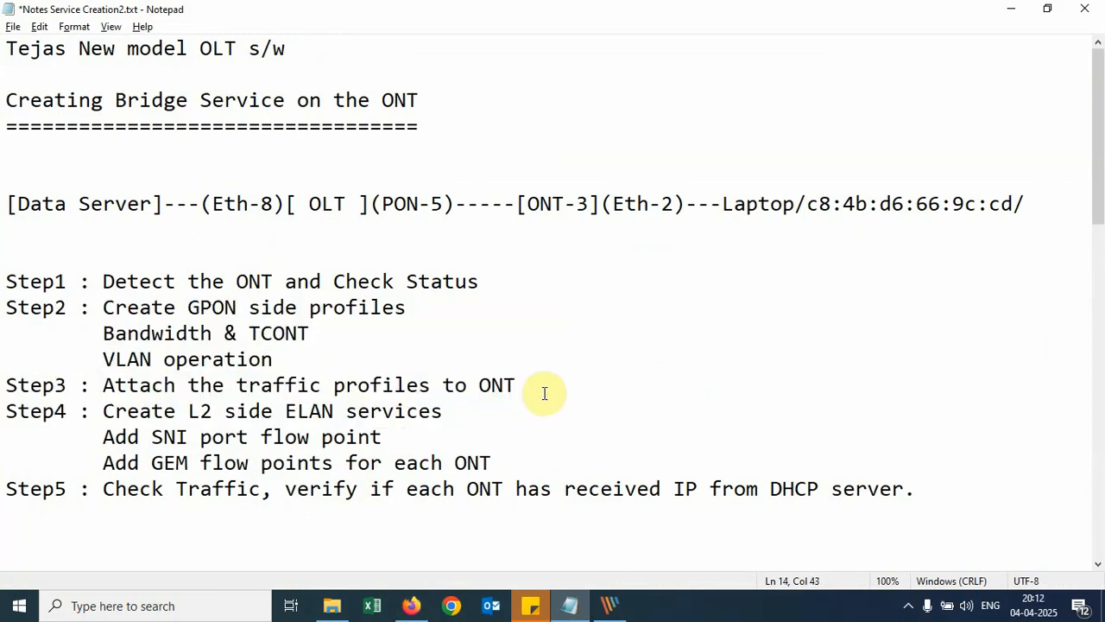
left_click(411, 605)
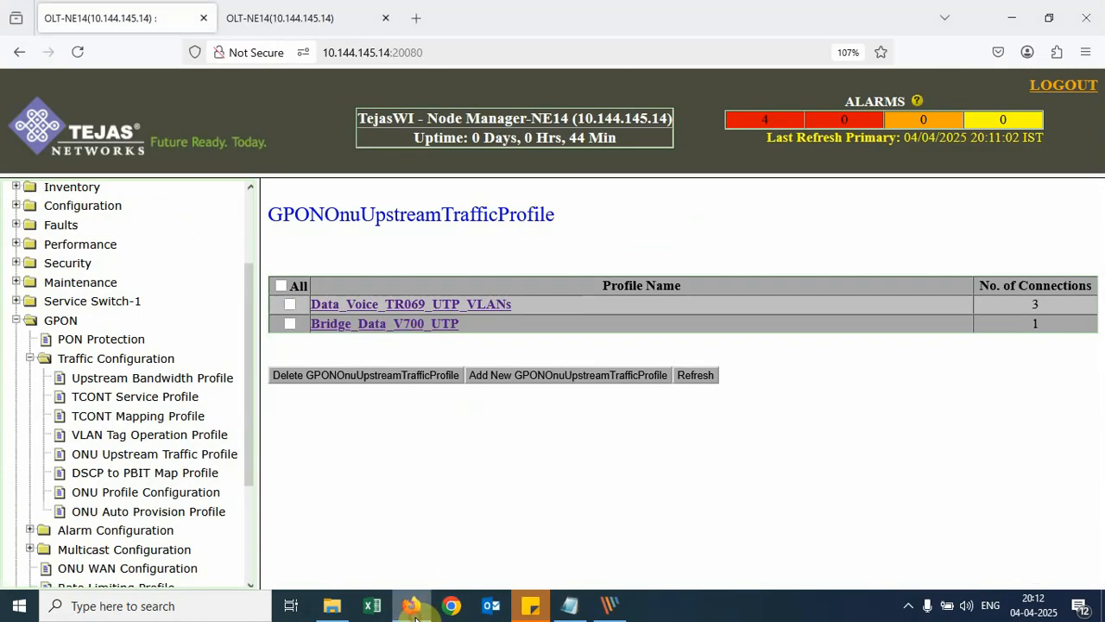
left_click(154, 497)
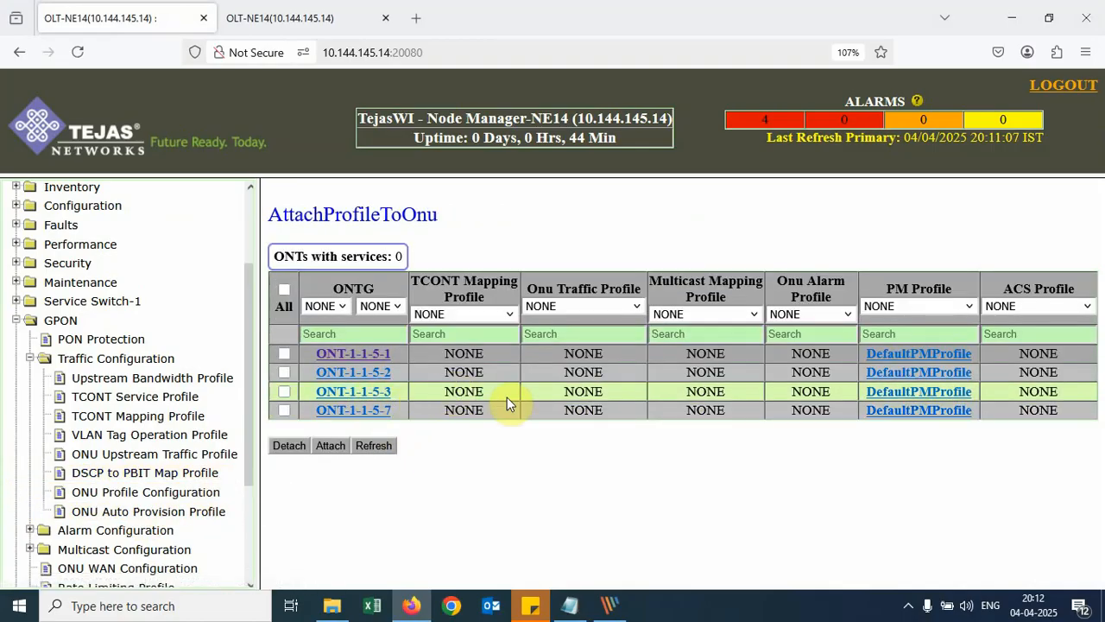
- Attach TCONT mapping profile Bridge_V700_TMP and ONU traffic profile Bridge_Data_V700_UTP to ONT-1-1-5-3, checking the attachment result
left_click(283, 395)
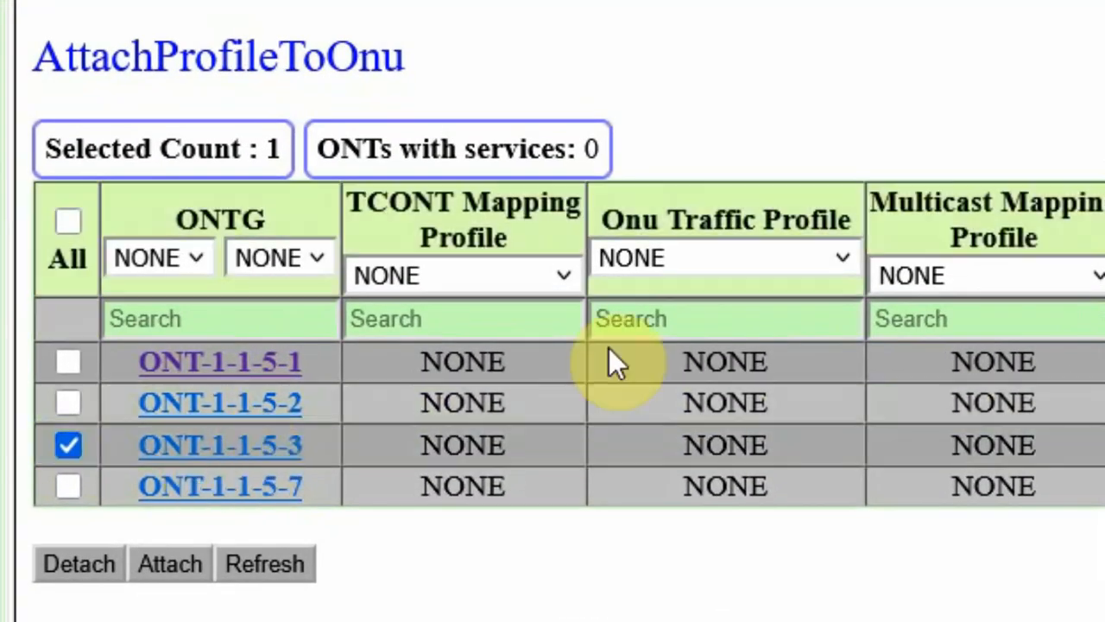
left_click(565, 279)
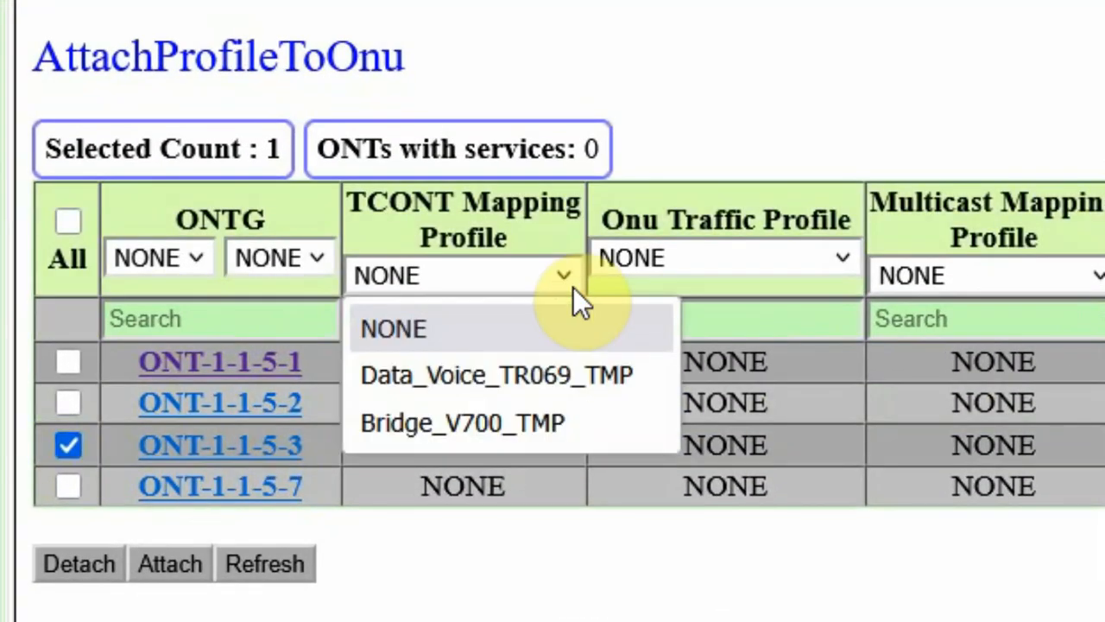
left_click(531, 434)
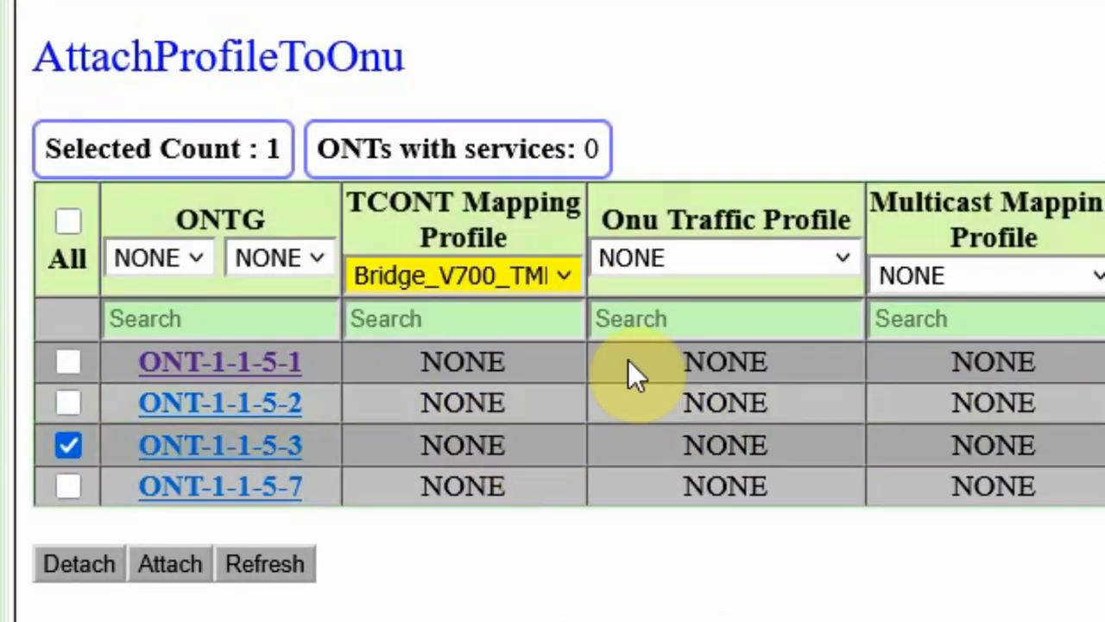
left_click(835, 259)
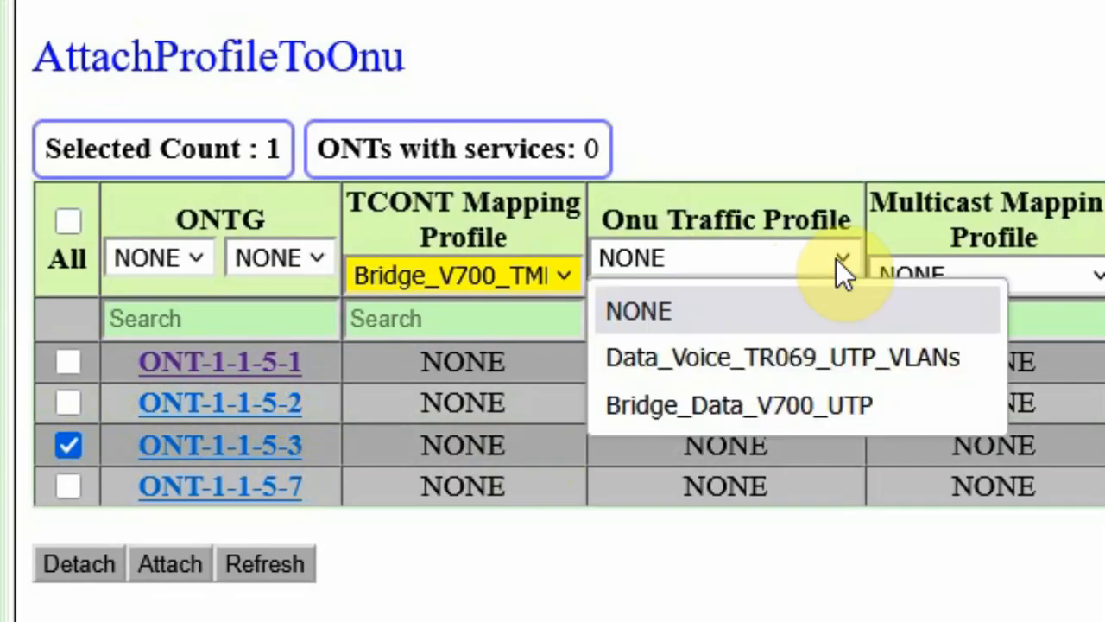
left_click(764, 399)
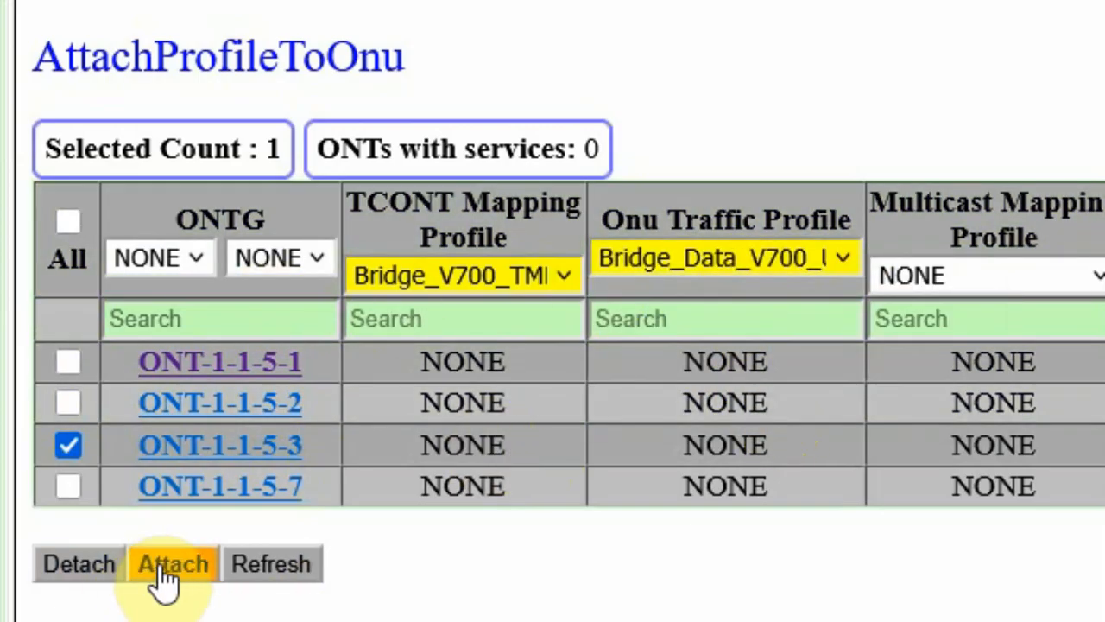
left_click(177, 568)
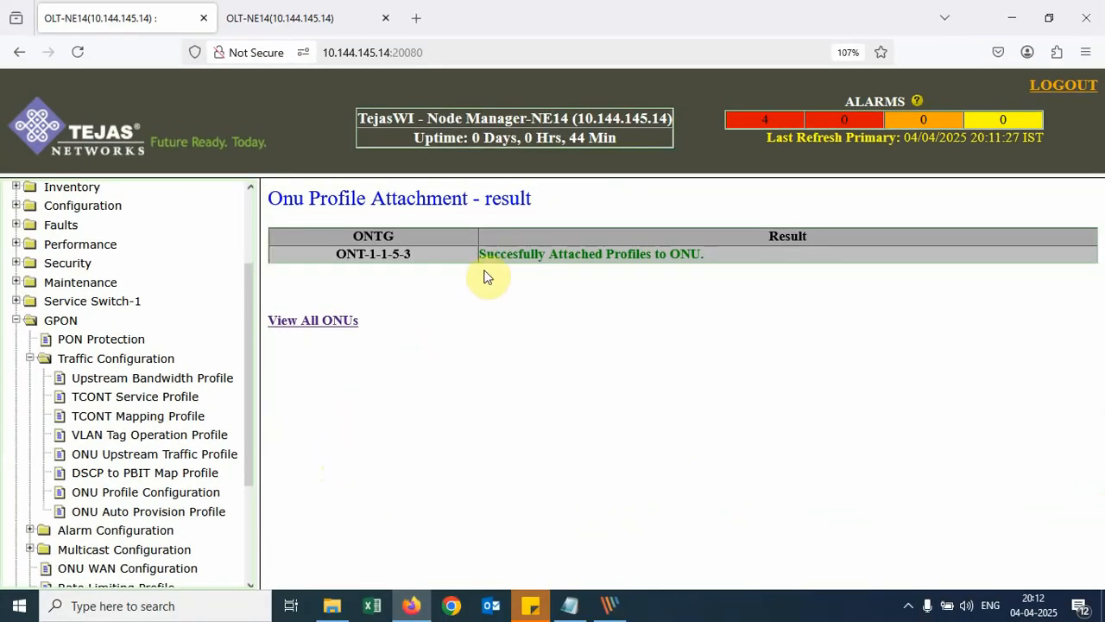
left_click_drag(485, 254, 735, 255)
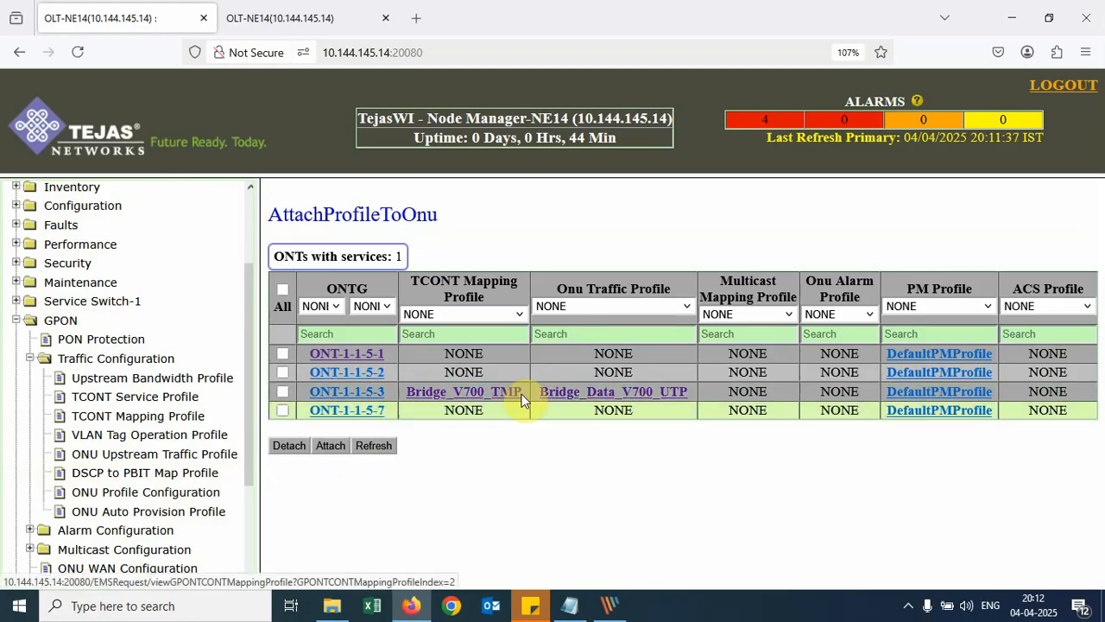
- Review Step4 on L2 side ELAN services in the Notepad notes, then return to Firefox
left_click(570, 606)
left_click_drag(6, 411, 481, 446)
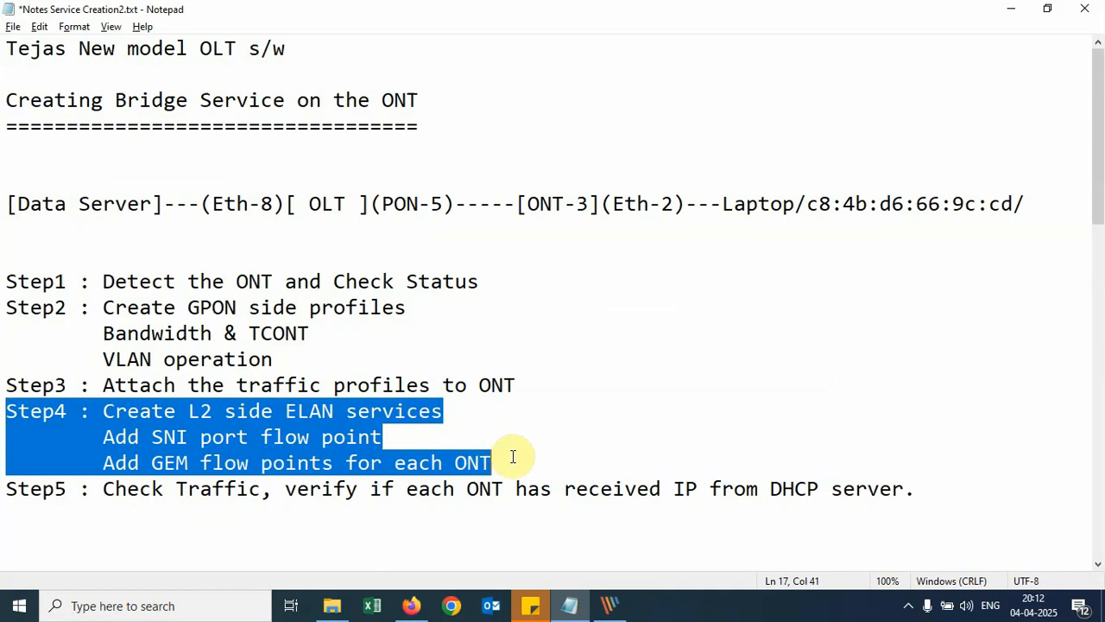
left_click(512, 456)
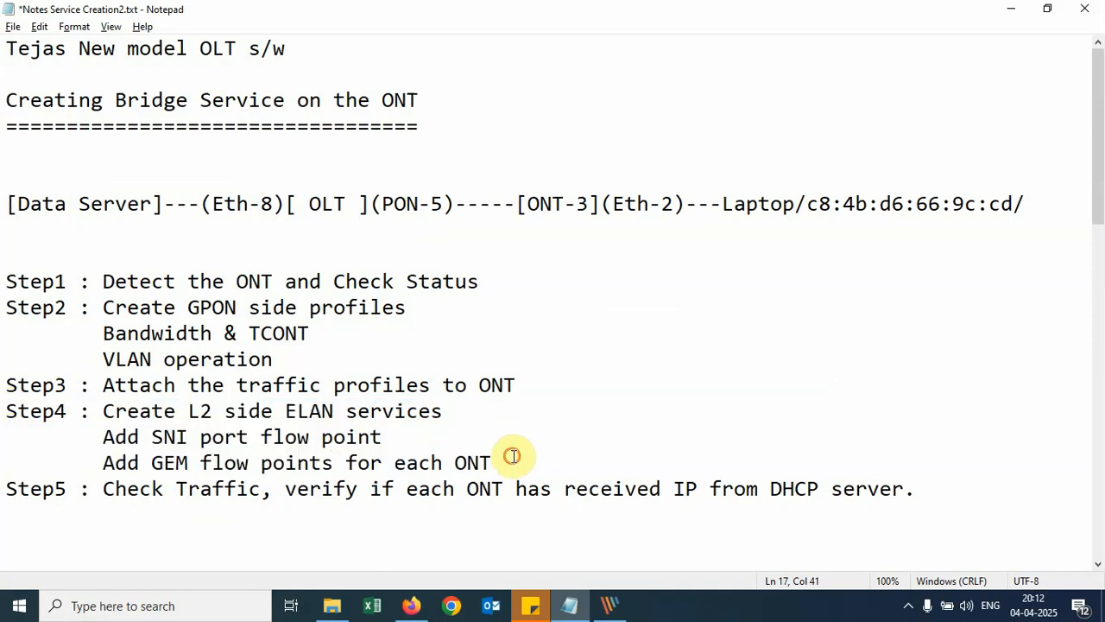
left_click(411, 606)
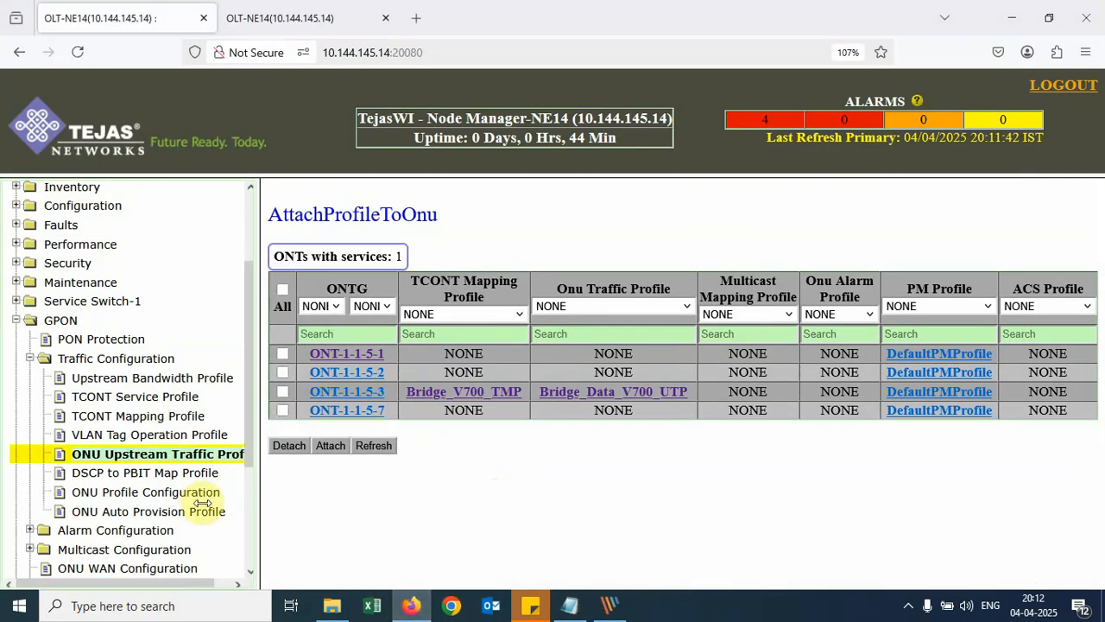
- Look up the flow point templates under Service Switch-1 and check the CVLAN range of the Data_IPoE_V700_FPT template
scroll(128, 369, "up", 3)
left_click(197, 210)
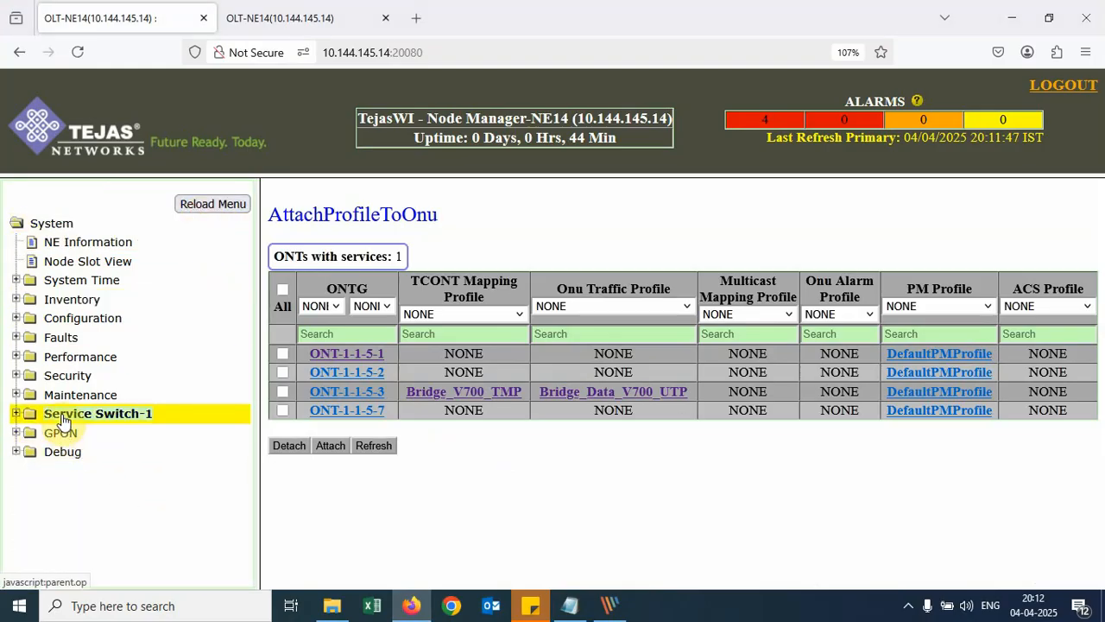
scroll(69, 419, "down", 3)
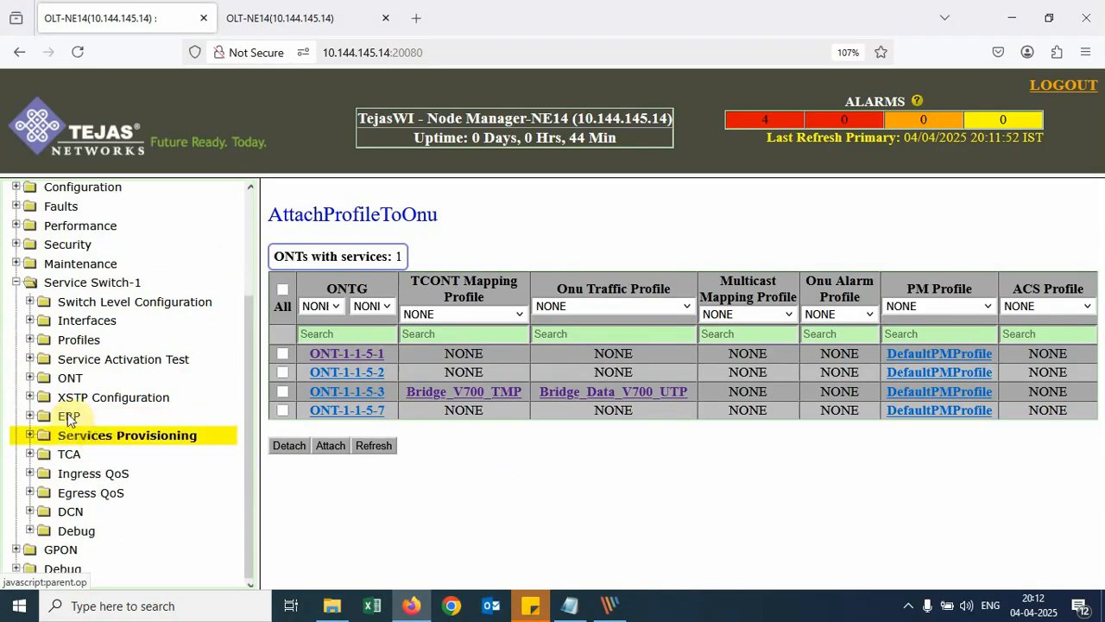
left_click(101, 434)
scroll(101, 434, "down", 2)
left_click(125, 378)
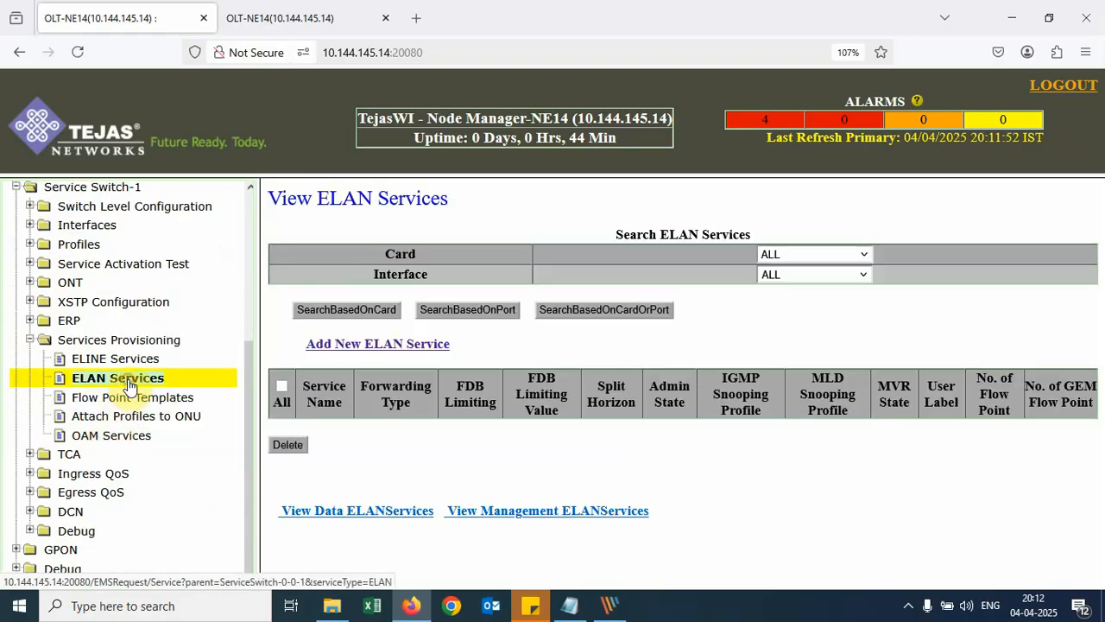
left_click(130, 399)
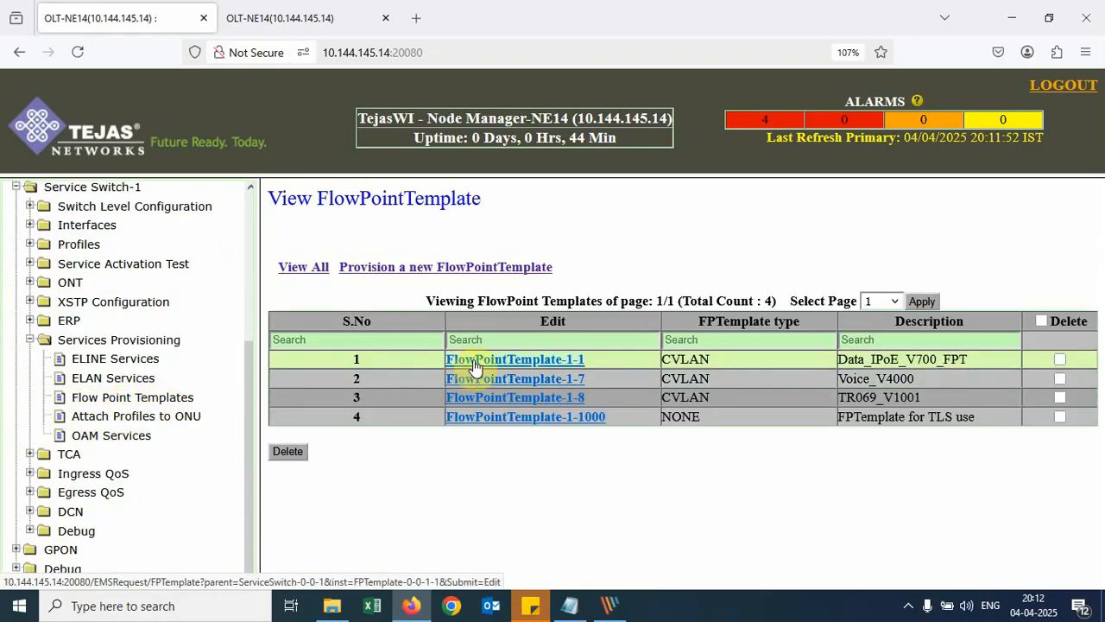
left_click(537, 360)
left_click_drag(542, 380, 602, 381)
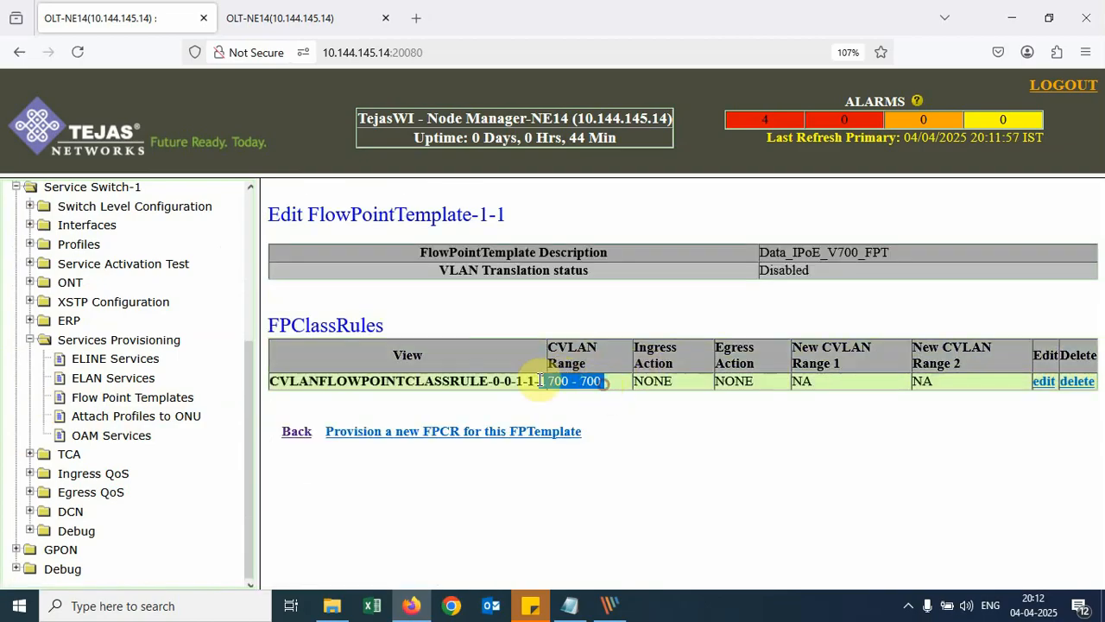
- Start a new ELAN service and enter Bridge_V700 as its service name
left_click(109, 382)
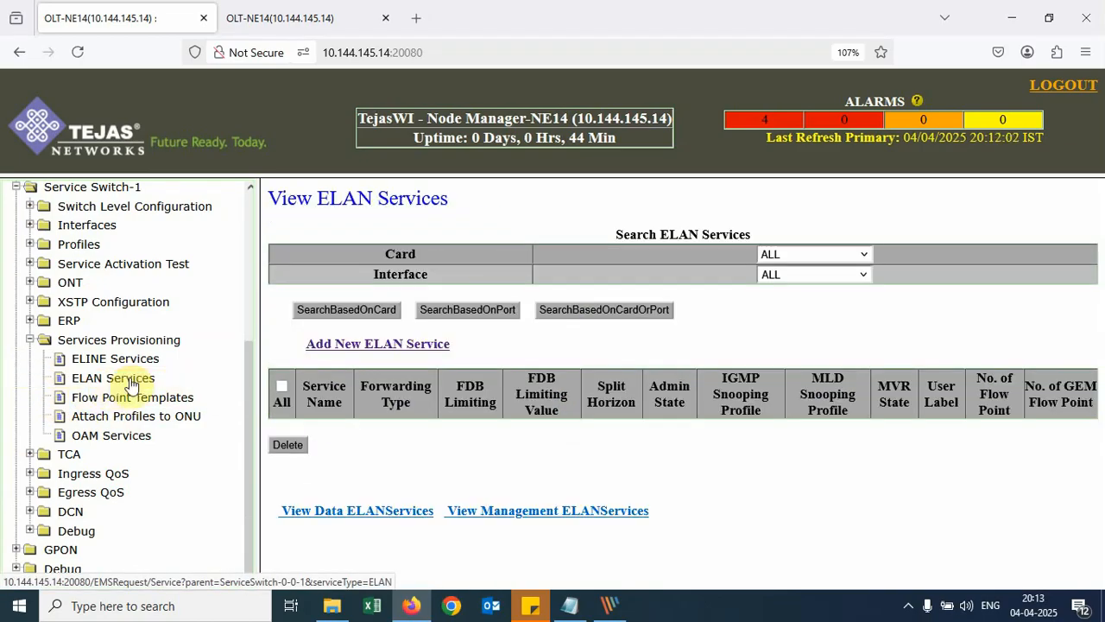
left_click(368, 345)
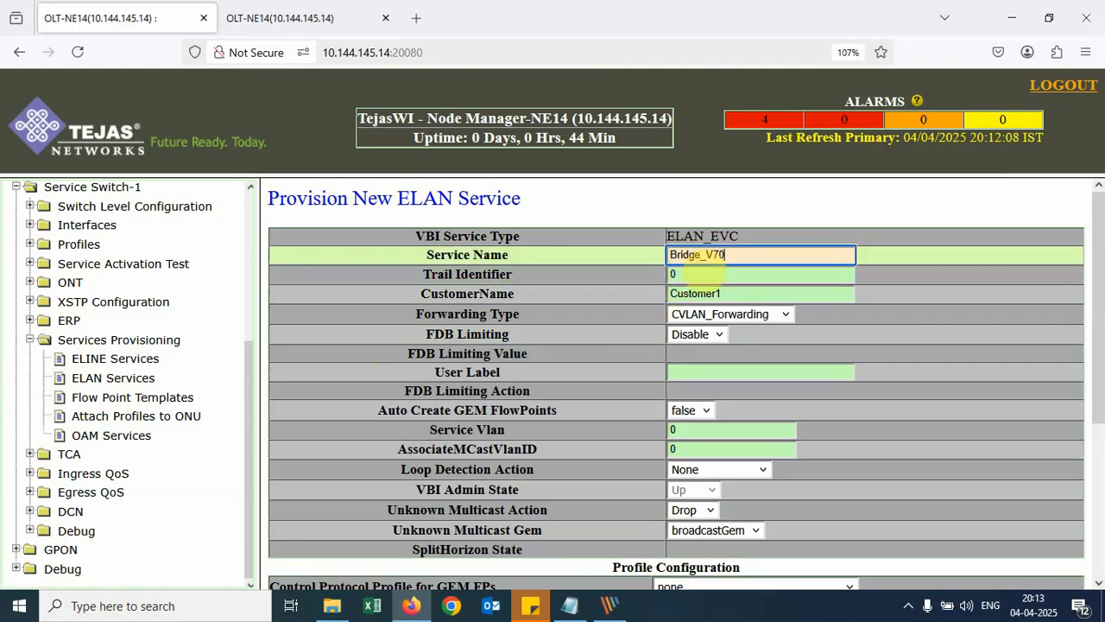
type("Bridge_V700")
- Set Auto Create GEM FlowPoints to true for the new ELAN service and create it
scroll(602, 453, "down", 2)
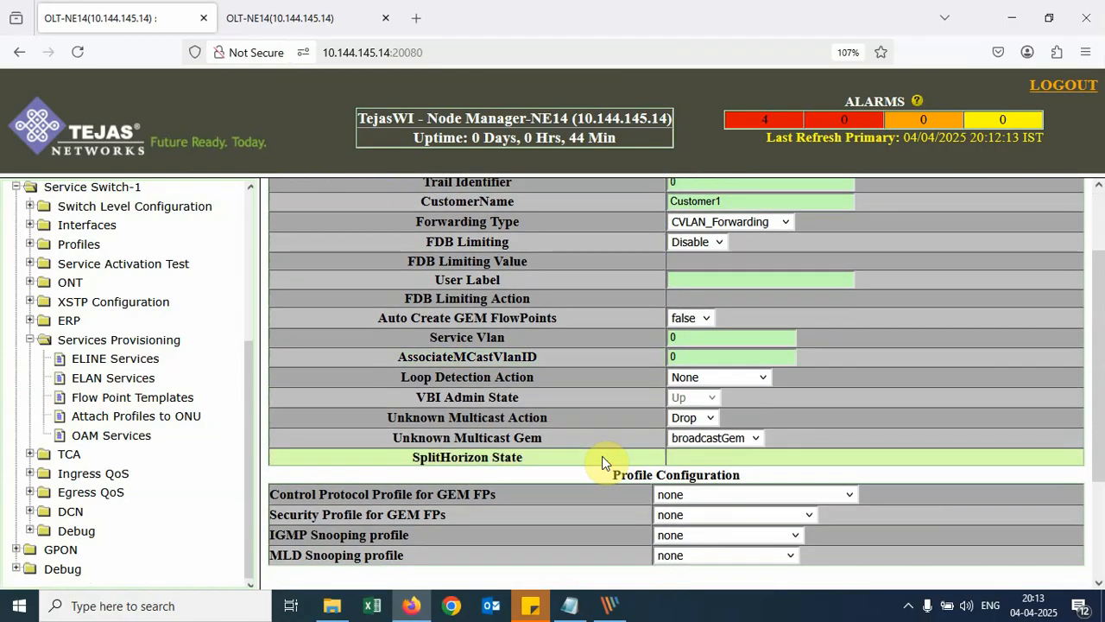
scroll(558, 434, "down", 2)
scroll(450, 335, "up", 2)
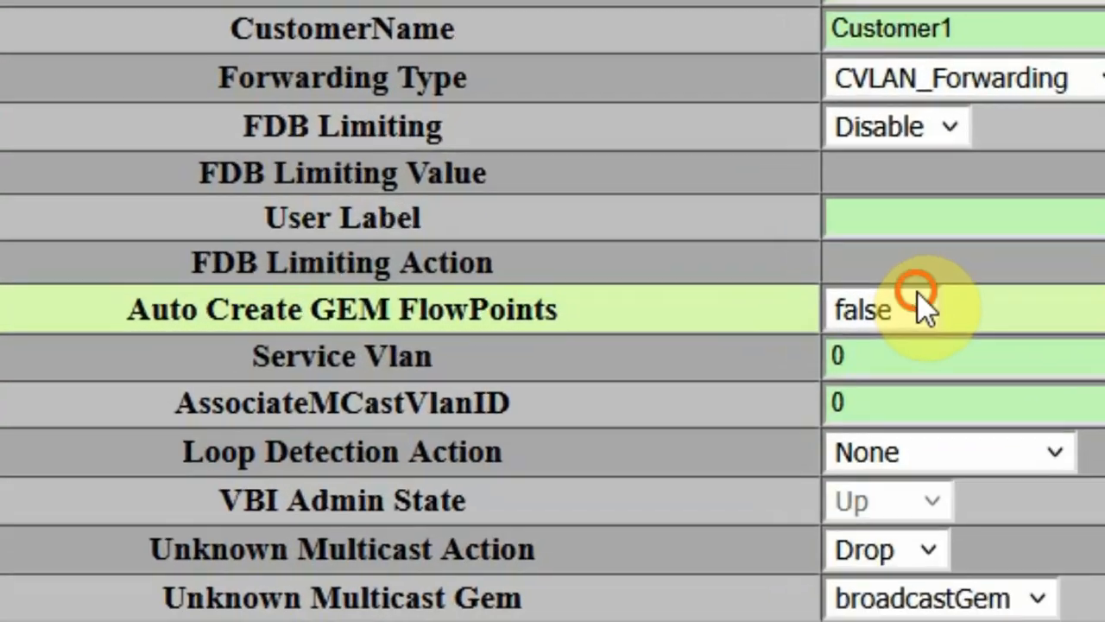
left_click(923, 304)
left_click(867, 358)
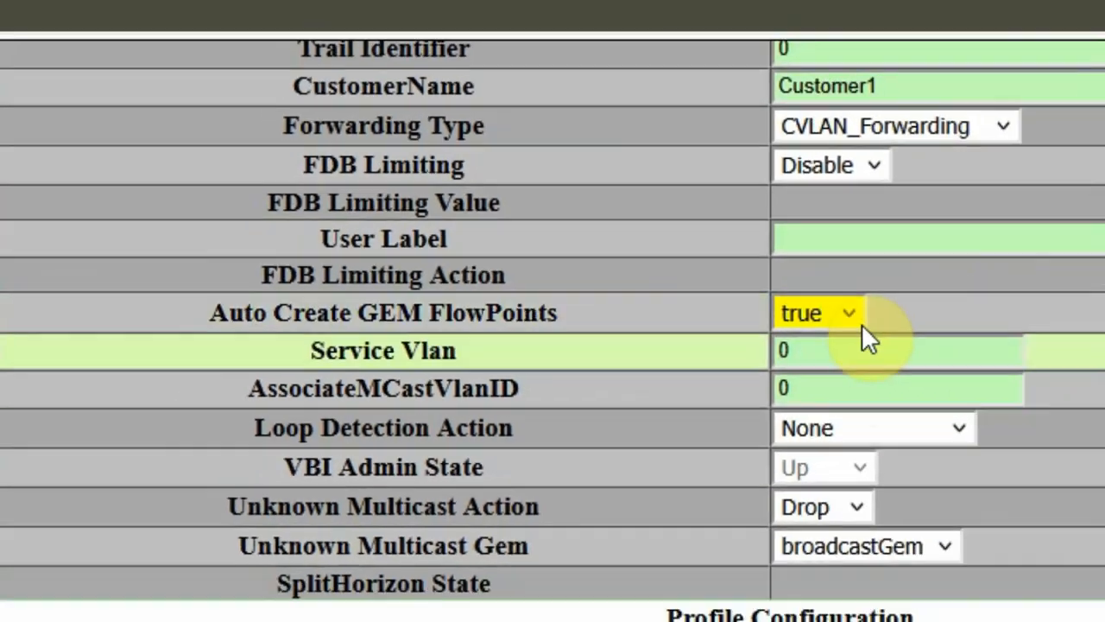
scroll(605, 345, "down", 3)
left_click(300, 566)
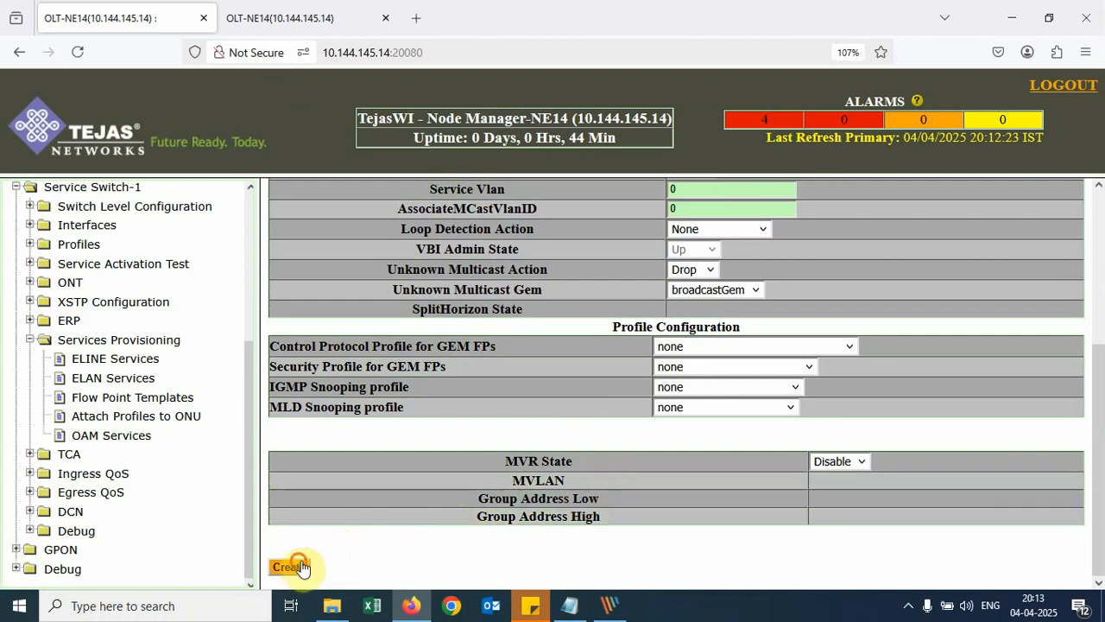
- Open the Bridge_V700 service and set up a new flow point on interface ETH-1-1-8 with template Data_IPoE_V700_FPT
left_click(375, 302)
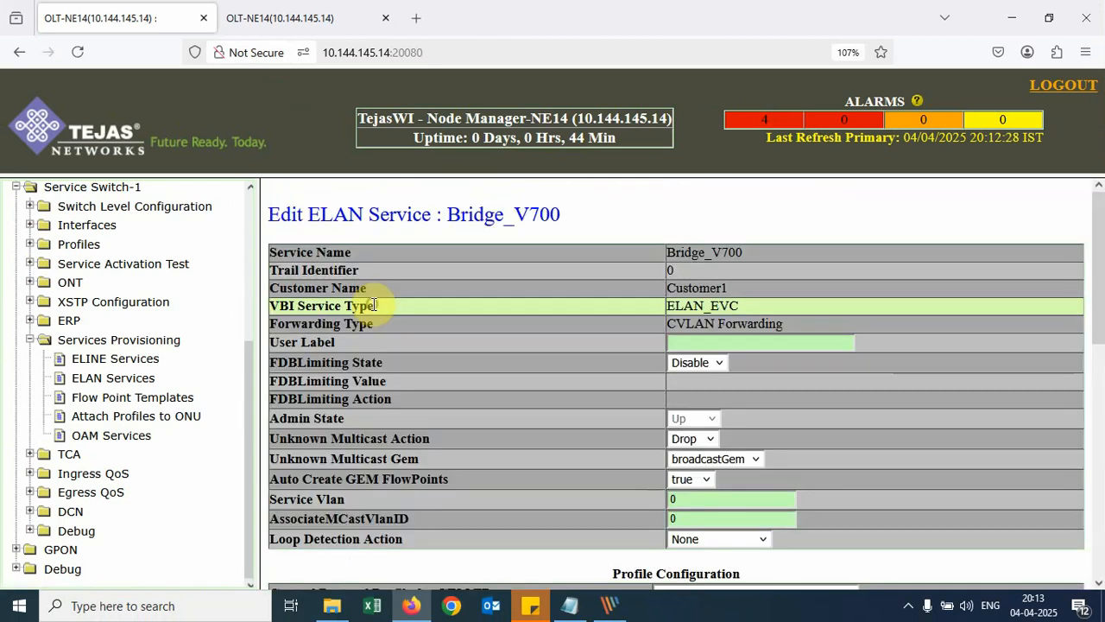
scroll(553, 363, "down", 10)
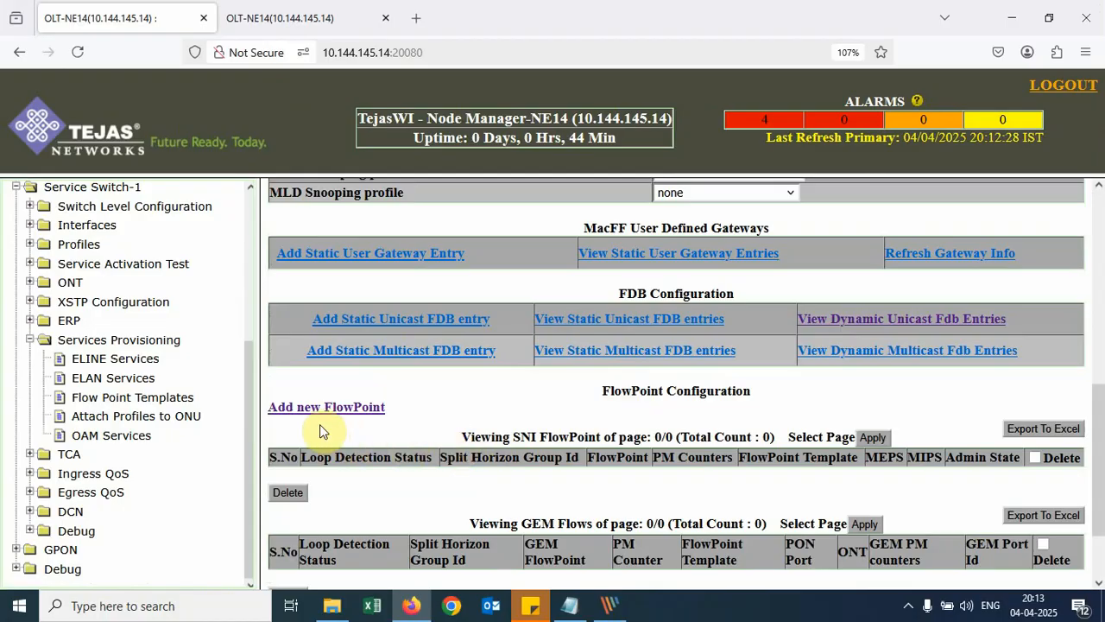
left_click(336, 407)
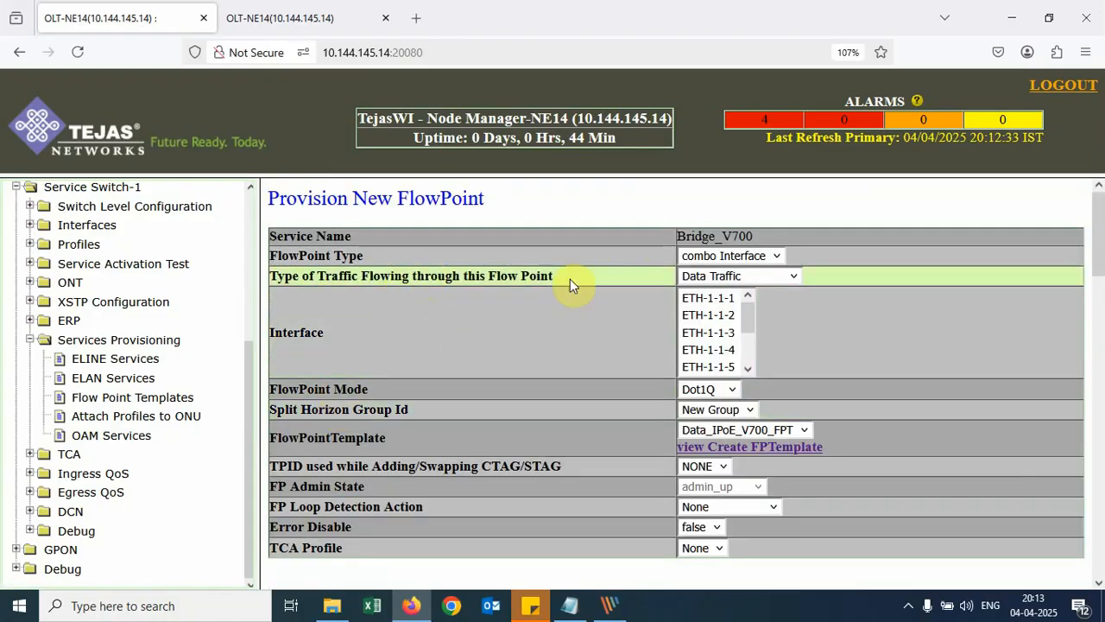
left_click_drag(748, 315, 748, 361)
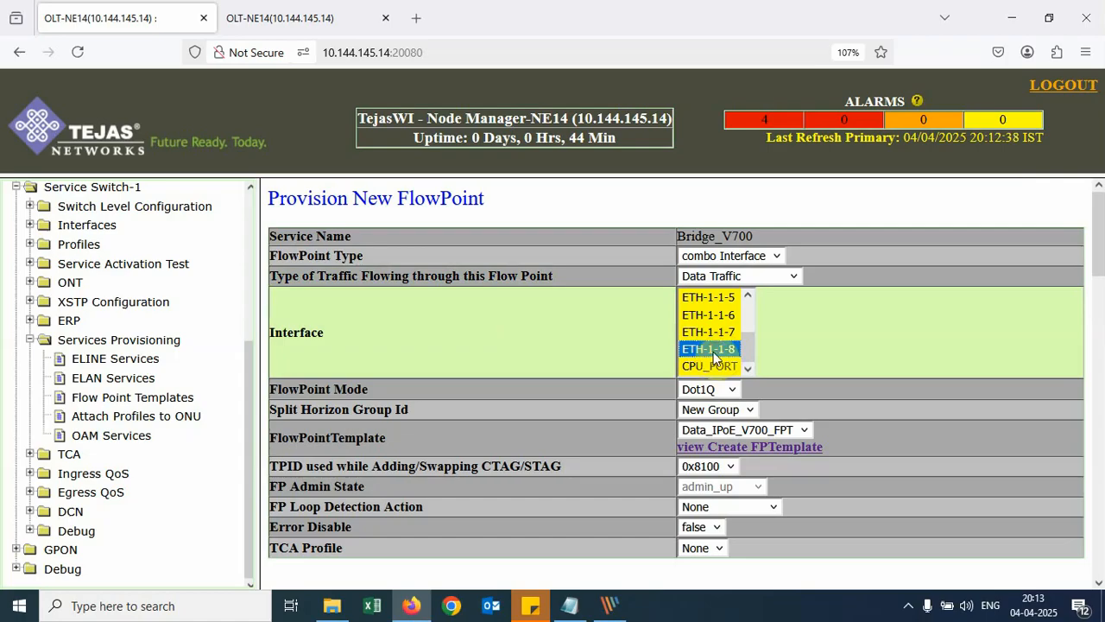
left_click(795, 431)
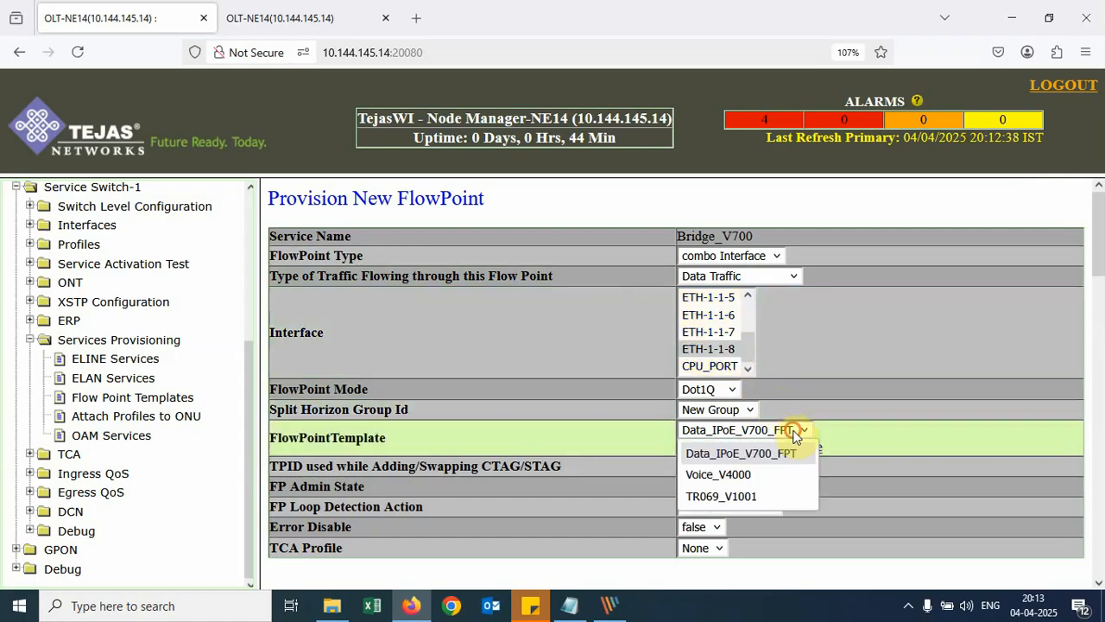
left_click(734, 454)
- Submit the new SNI flow point with its remaining settings at default and confirm its creation
scroll(643, 441, "down", 20)
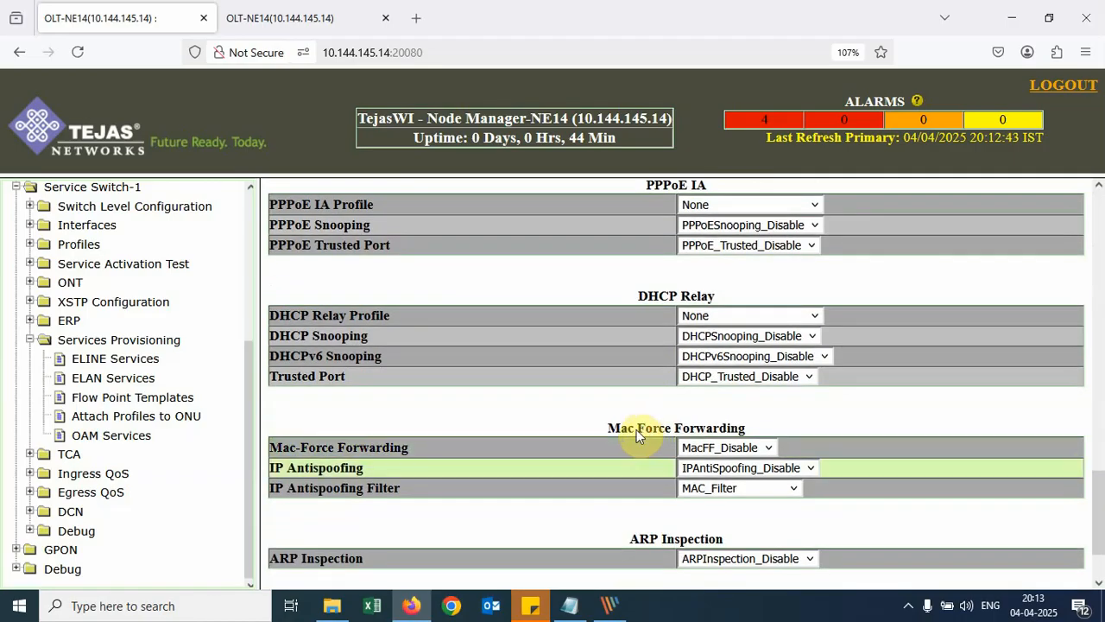
scroll(639, 436, "down", 3)
left_click(678, 517)
scroll(683, 519, "down", 10)
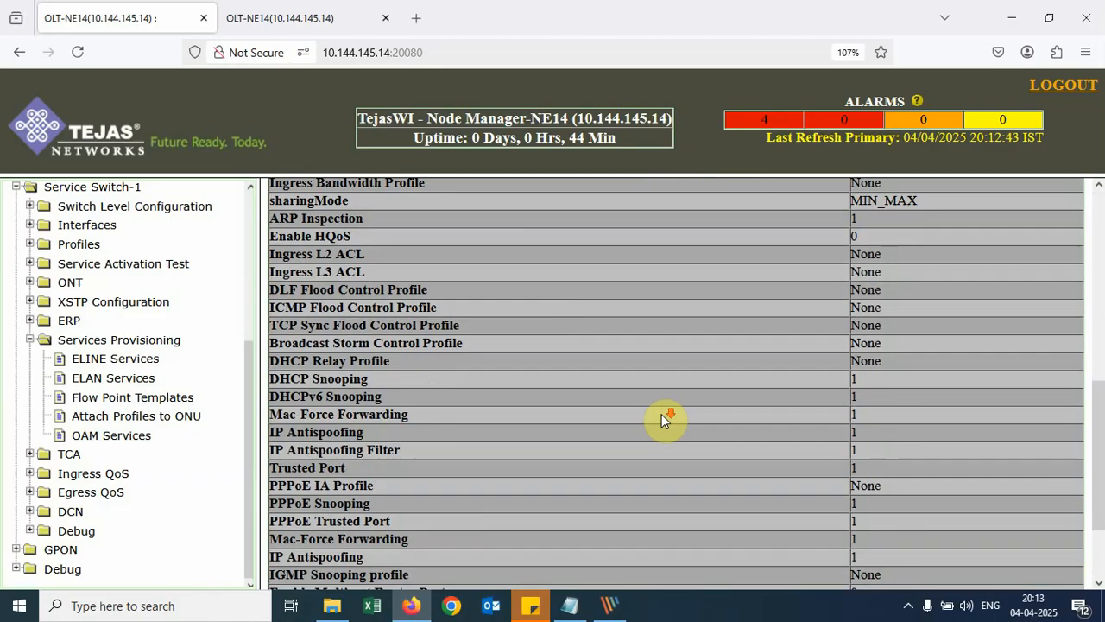
left_click(689, 537)
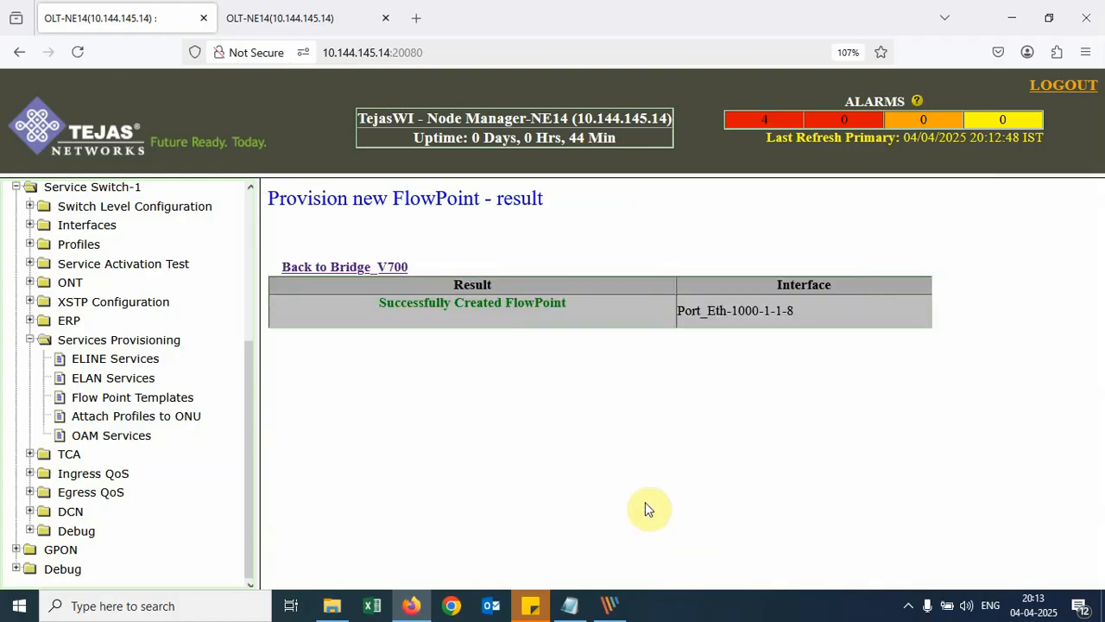
- Change Auto Create GEM FlowPoints to false on the Bridge_V700 service and accept the modification
left_click(760, 491)
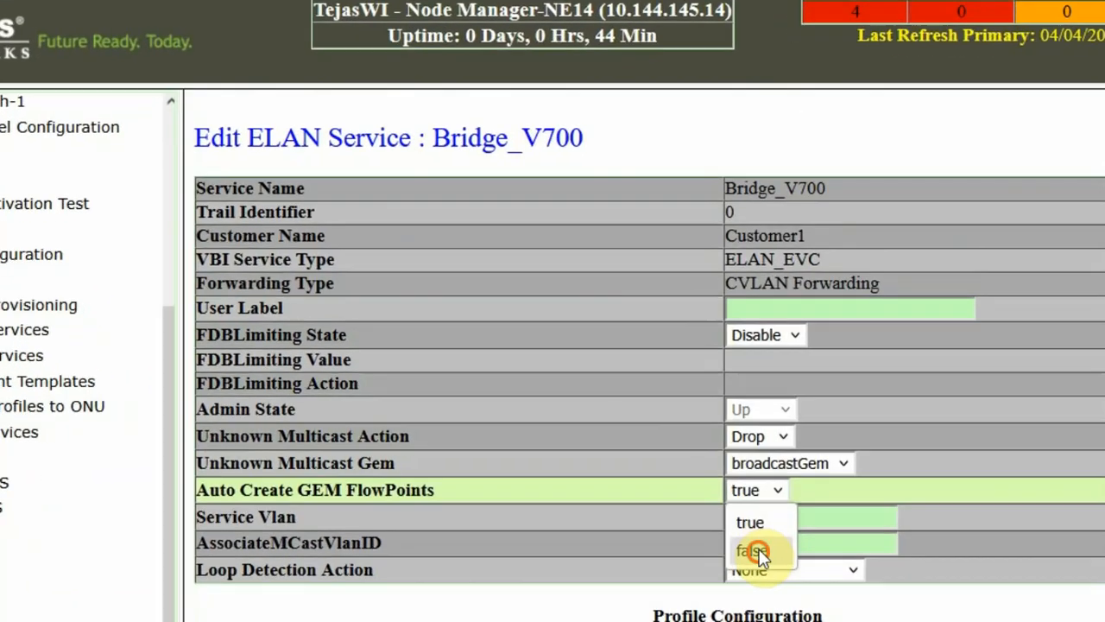
left_click(762, 555)
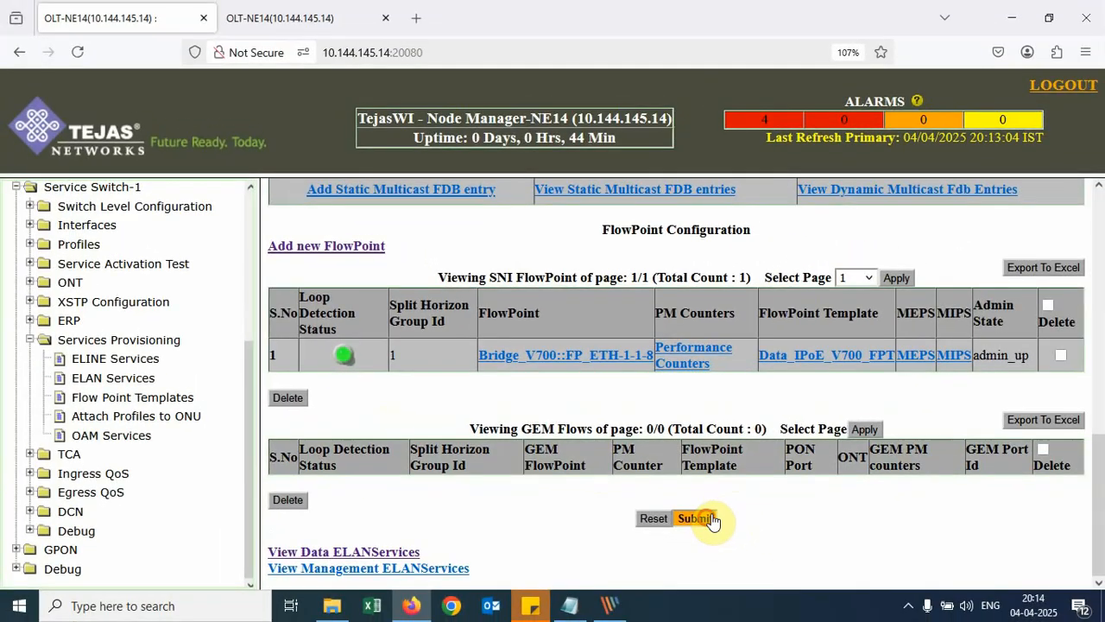
left_click(711, 524)
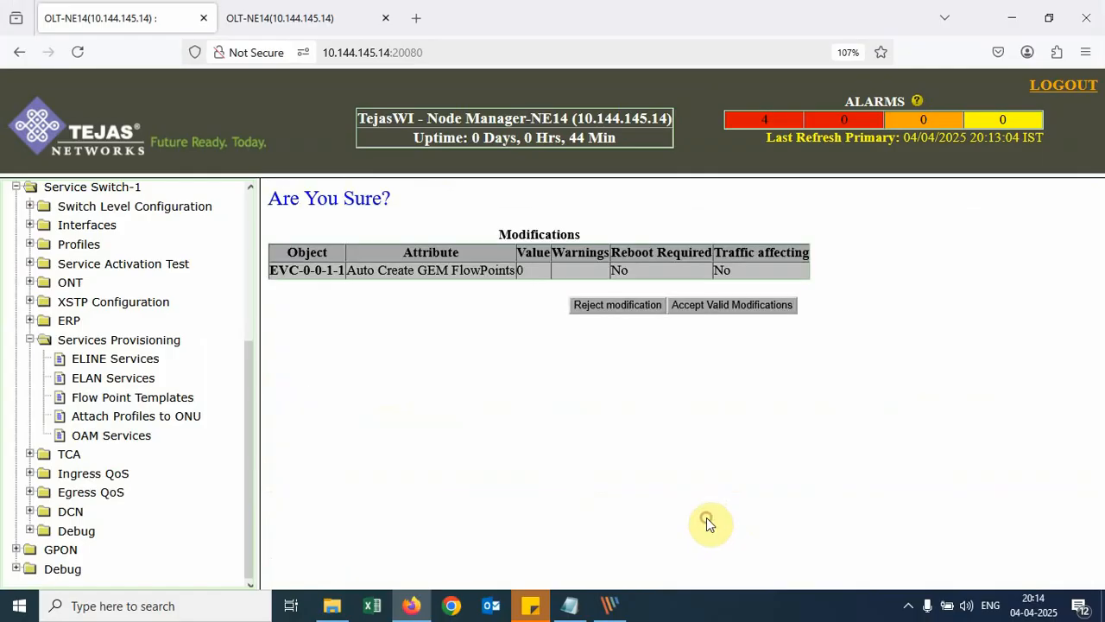
left_click(741, 304)
- Set up a new GEM flow point on Bridge_V700 with PON-LAG-1-1-205, ONT-1-1-5-3 and the Brdige_V700 GEM channel
left_click(112, 377)
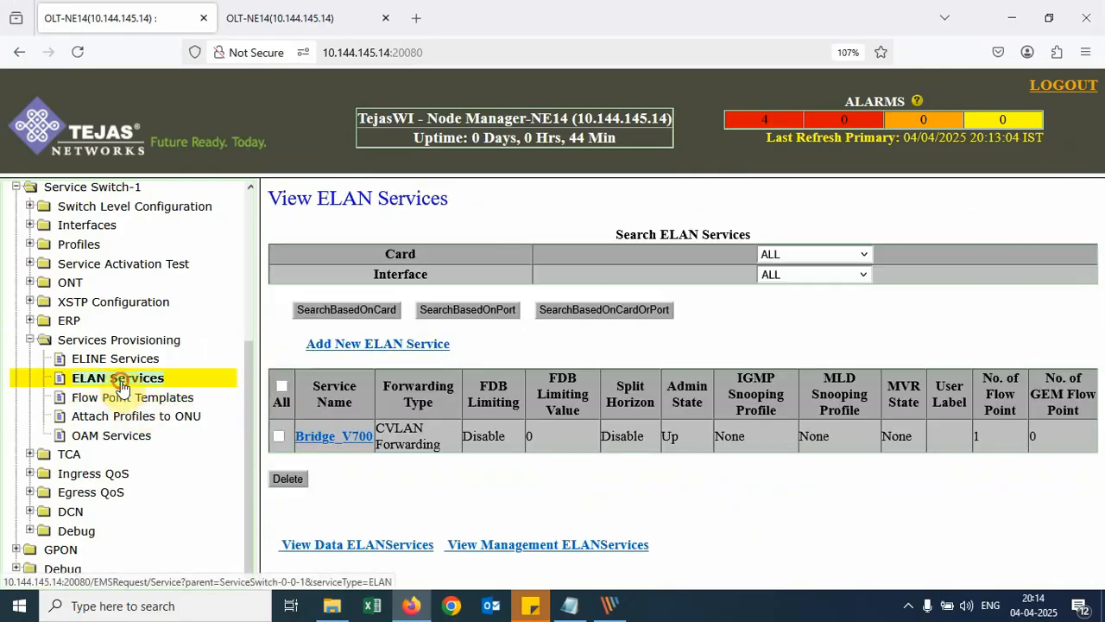
left_click(351, 437)
scroll(354, 436, "down", 10)
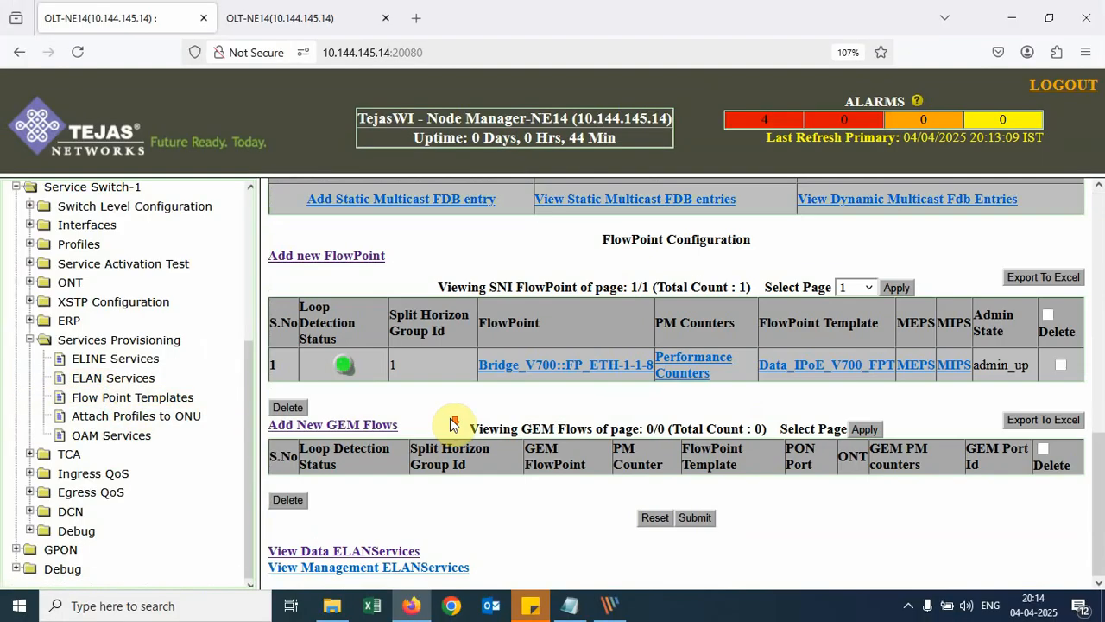
left_click(385, 426)
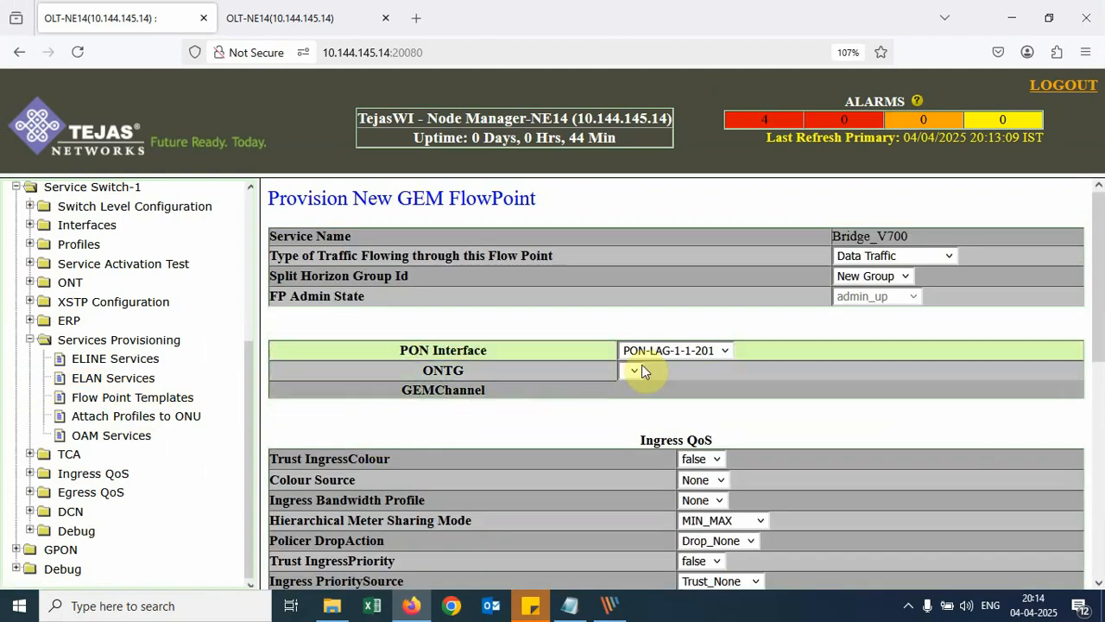
left_click(723, 350)
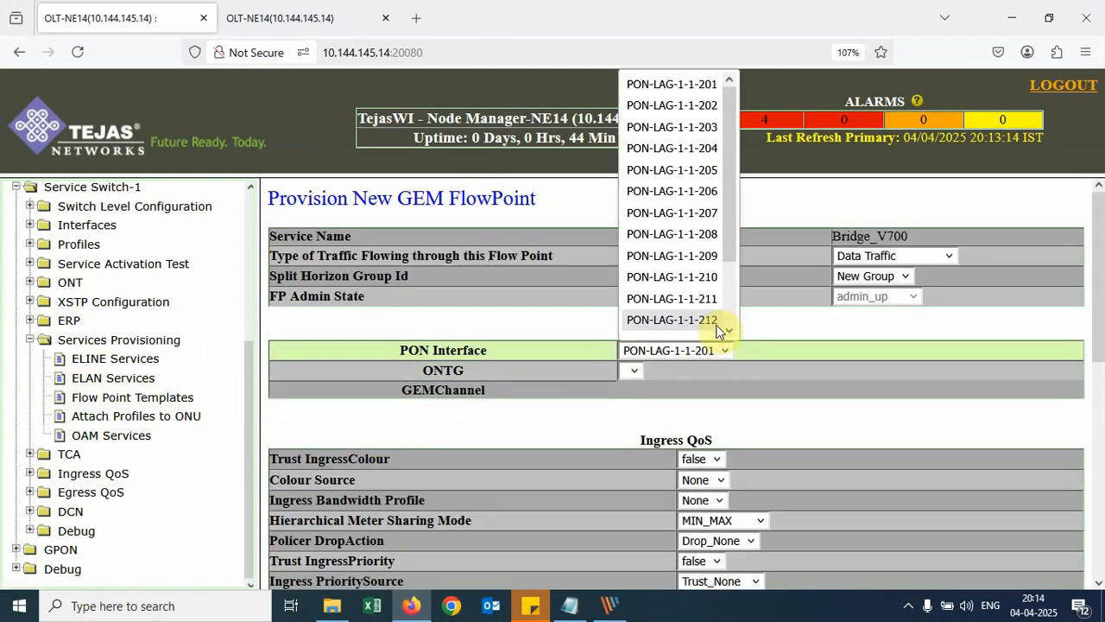
left_click(698, 175)
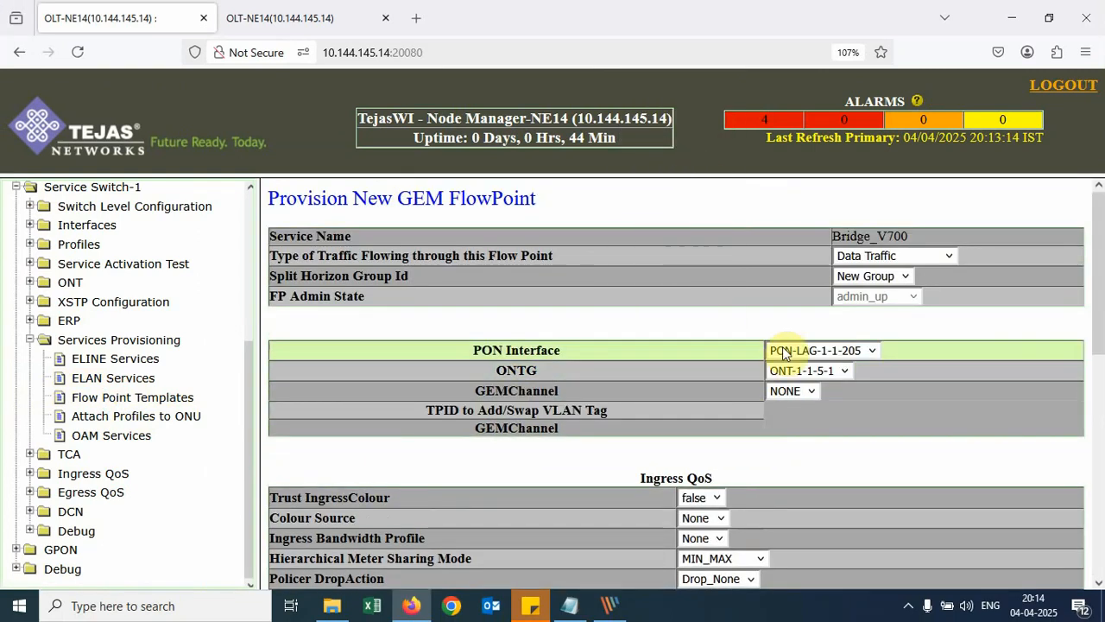
left_click(845, 371)
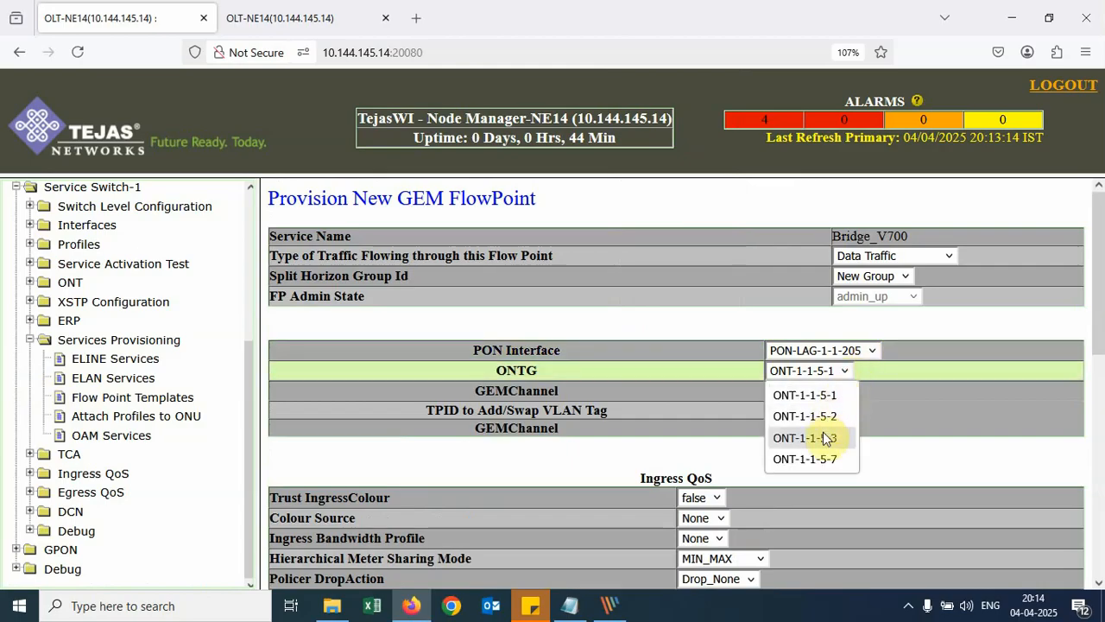
left_click(825, 439)
left_click(859, 349)
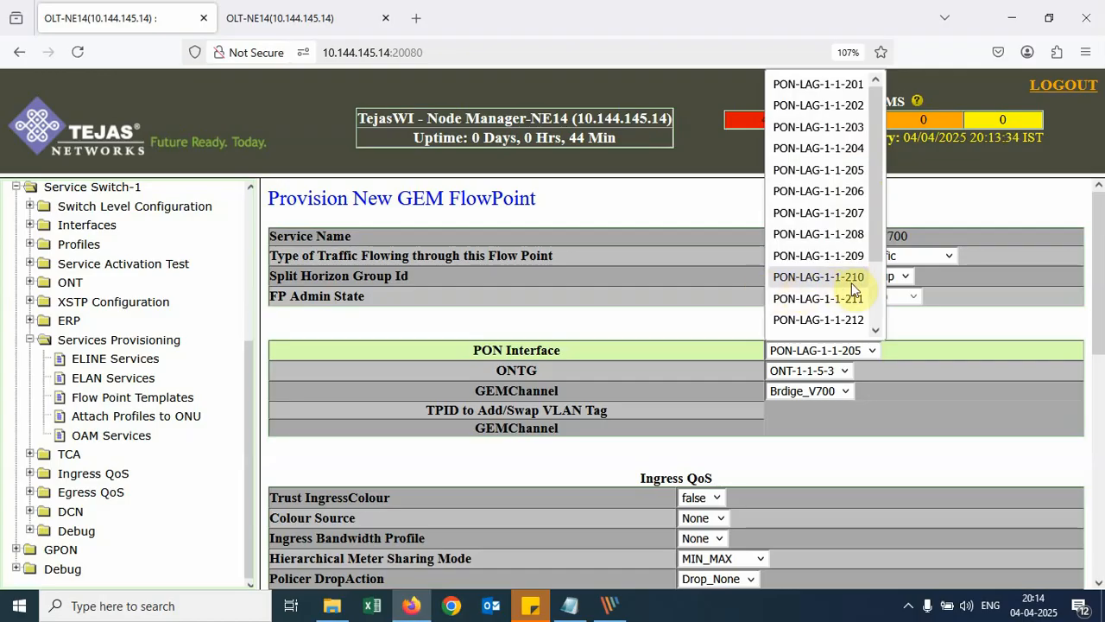
left_click(821, 394)
left_click(817, 413)
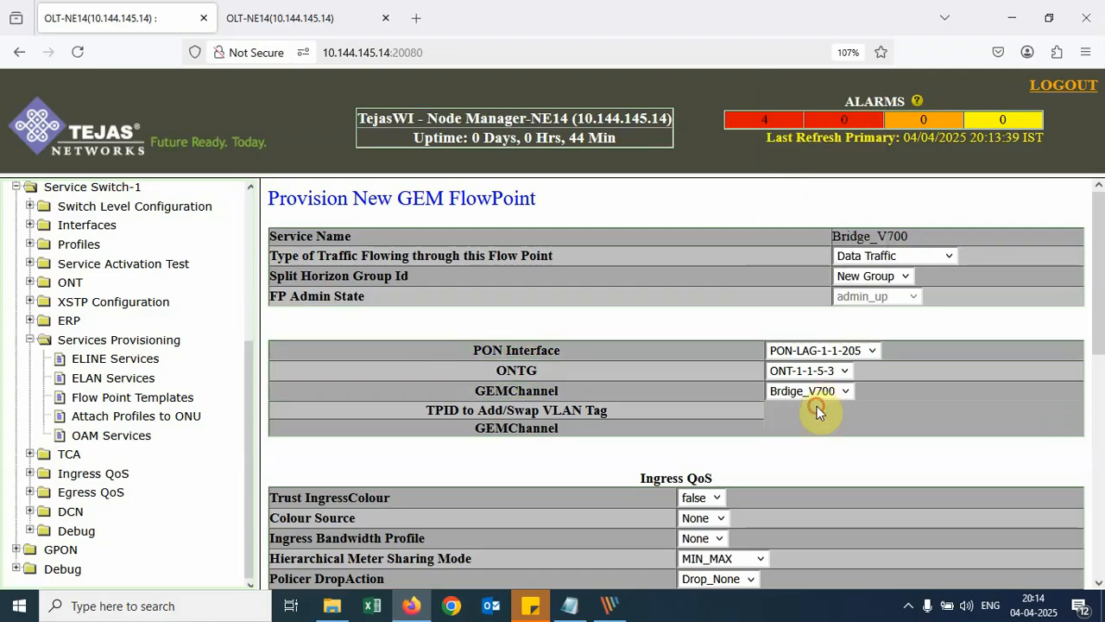
- Create the GEM flow point with its QoS and security settings at default, confirm it, and return to the ELAN services list
scroll(803, 390, "down", 8)
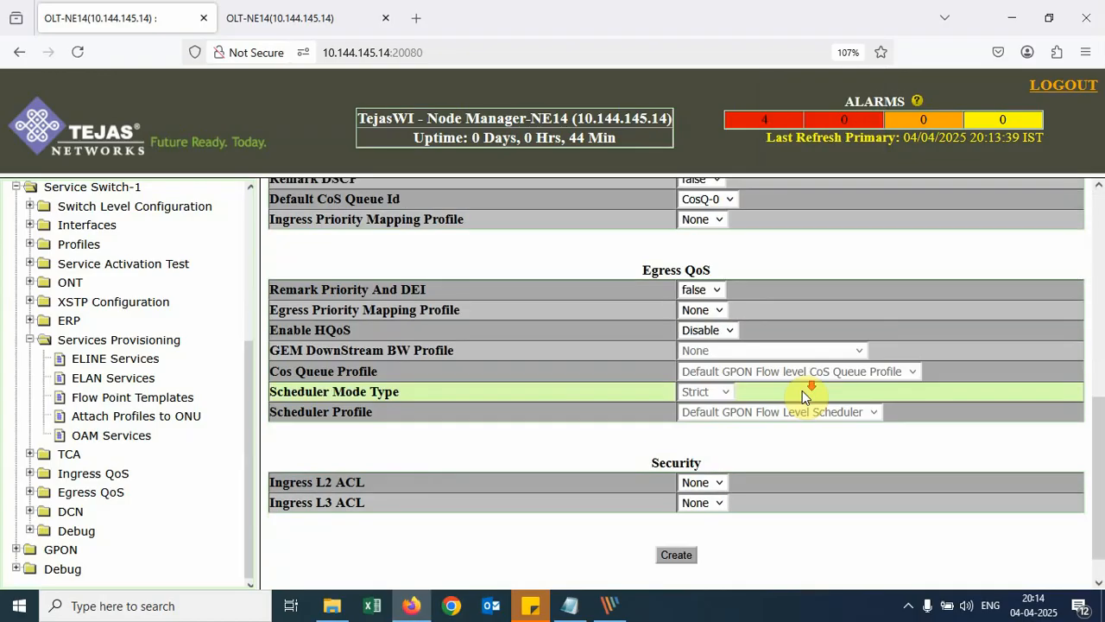
left_click(678, 518)
scroll(678, 514, "down", 5)
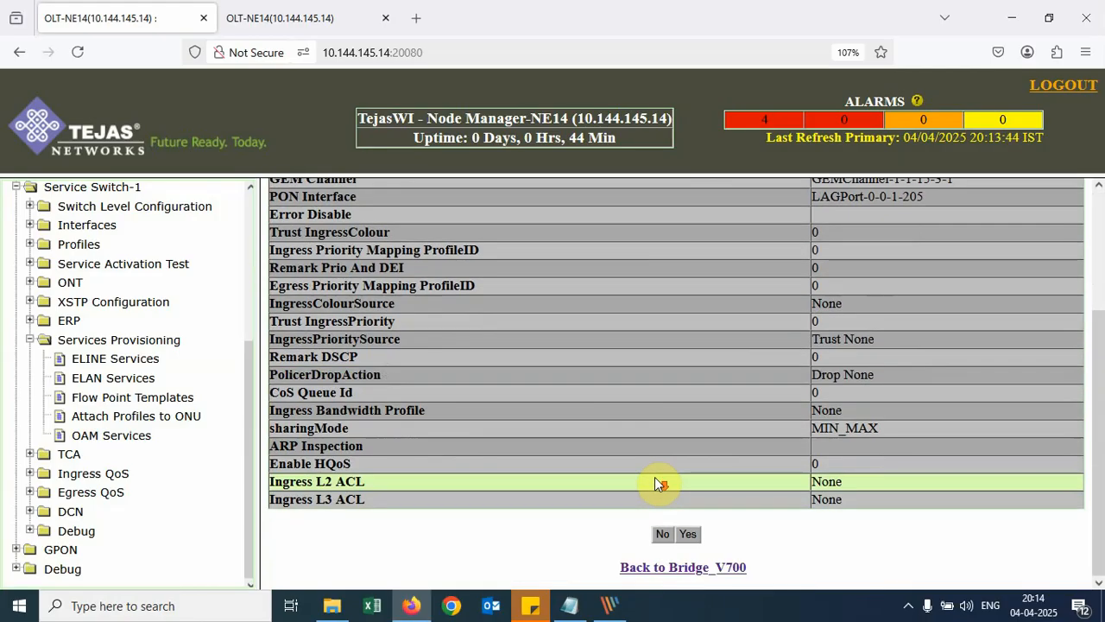
left_click(689, 535)
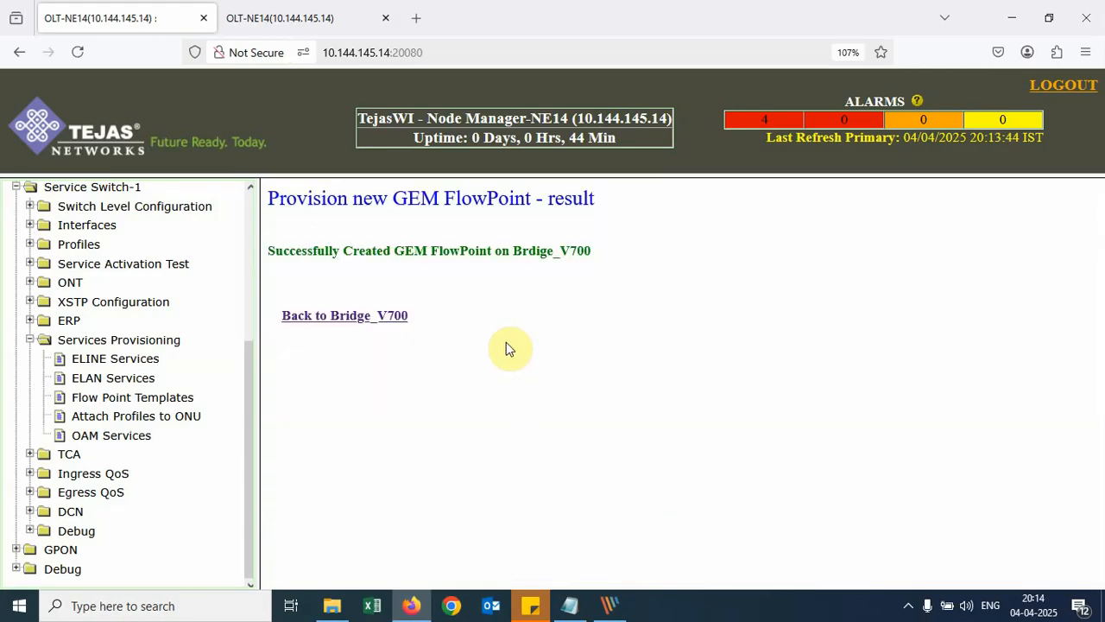
left_click(120, 385)
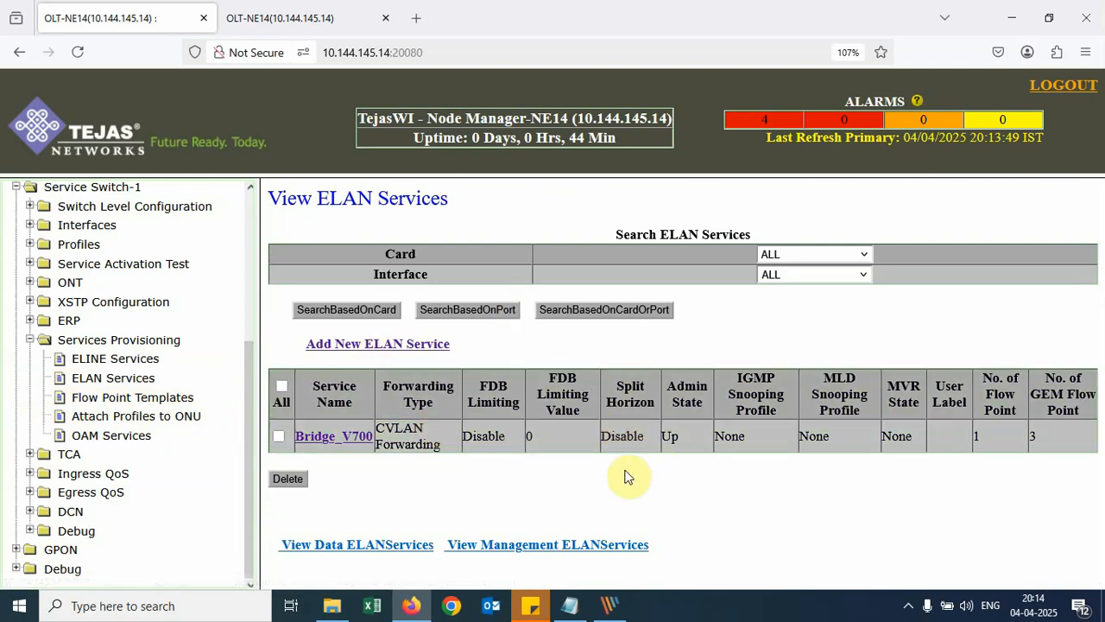
- Review the completed steps, the traffic-check step, the laptop's MAC address and the data server in the Notepad service notes
key("alt+Tab")
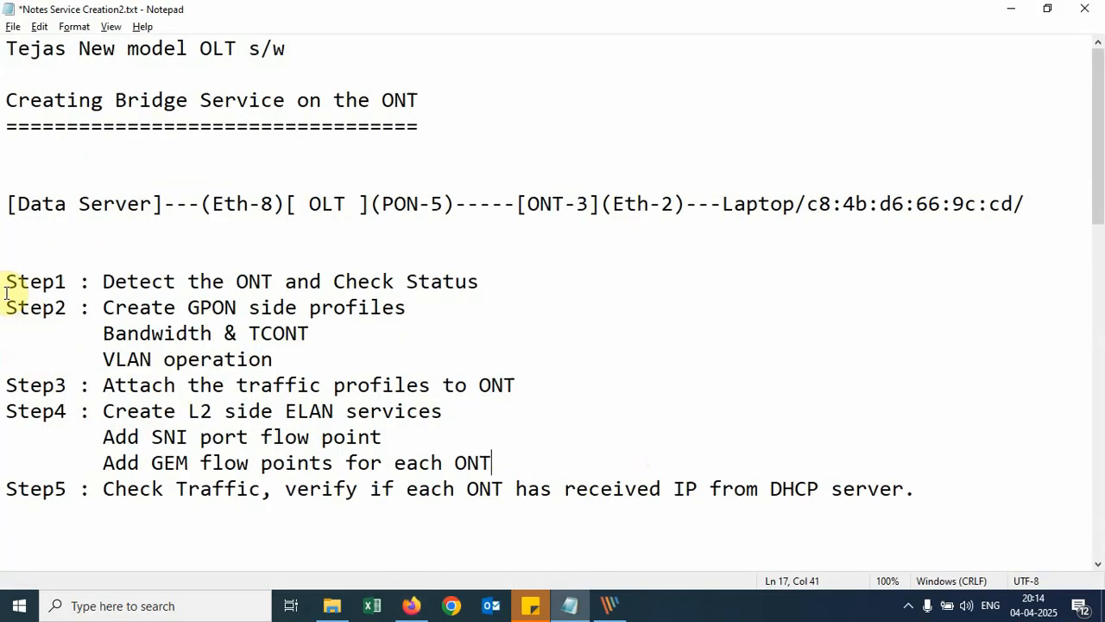
left_click_drag(5, 280, 463, 467)
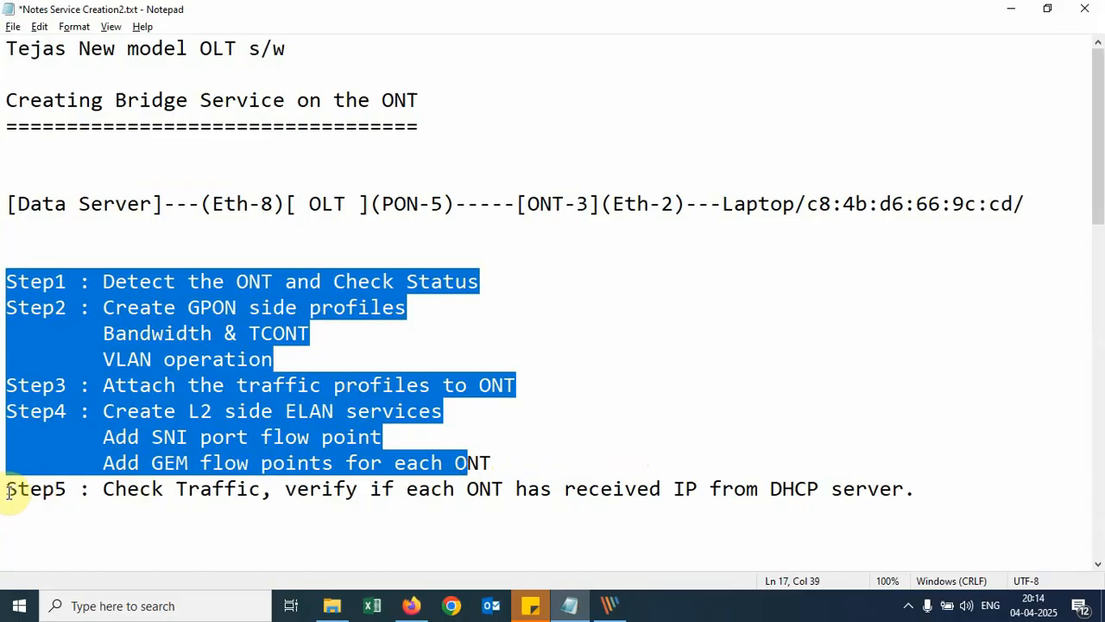
left_click_drag(10, 492, 89, 508)
left_click(702, 510)
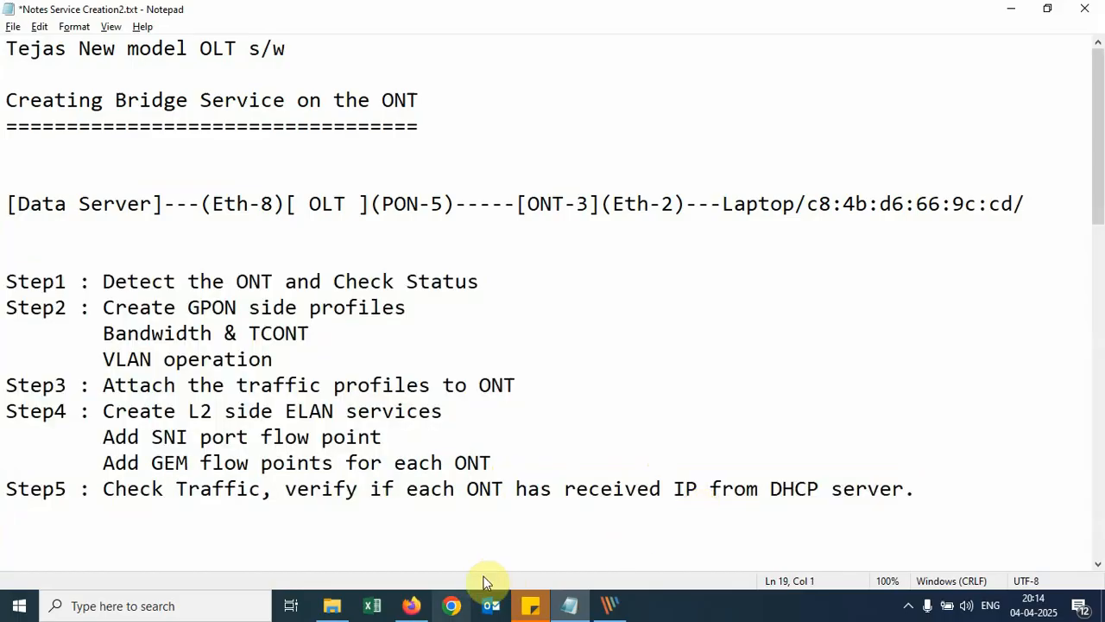
left_click_drag(807, 203, 1020, 215)
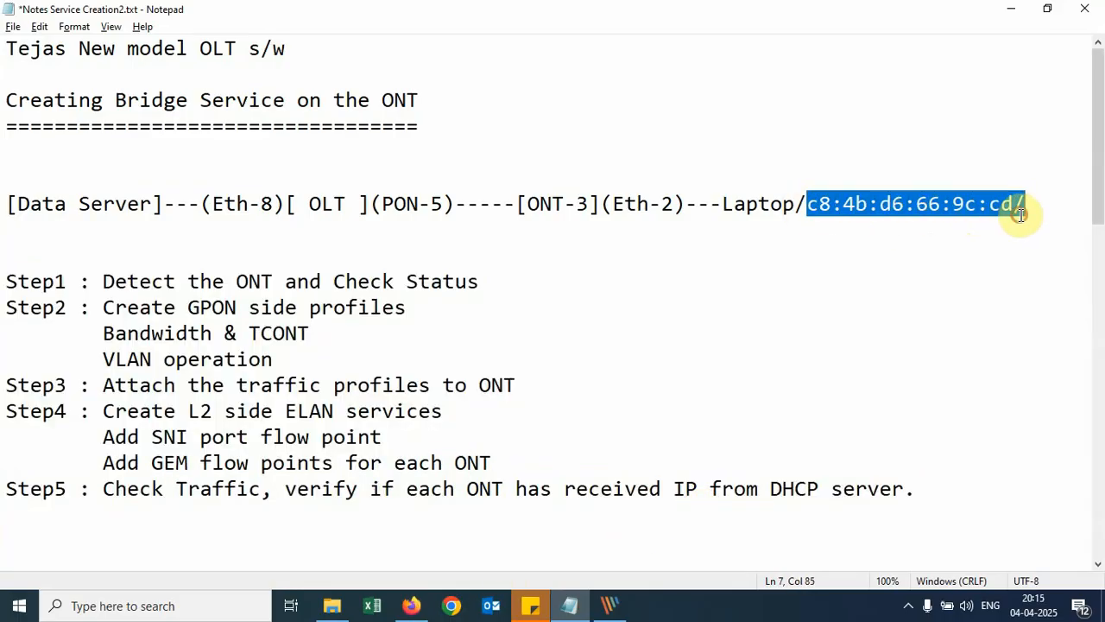
left_click_drag(7, 202, 171, 204)
left_click(153, 243)
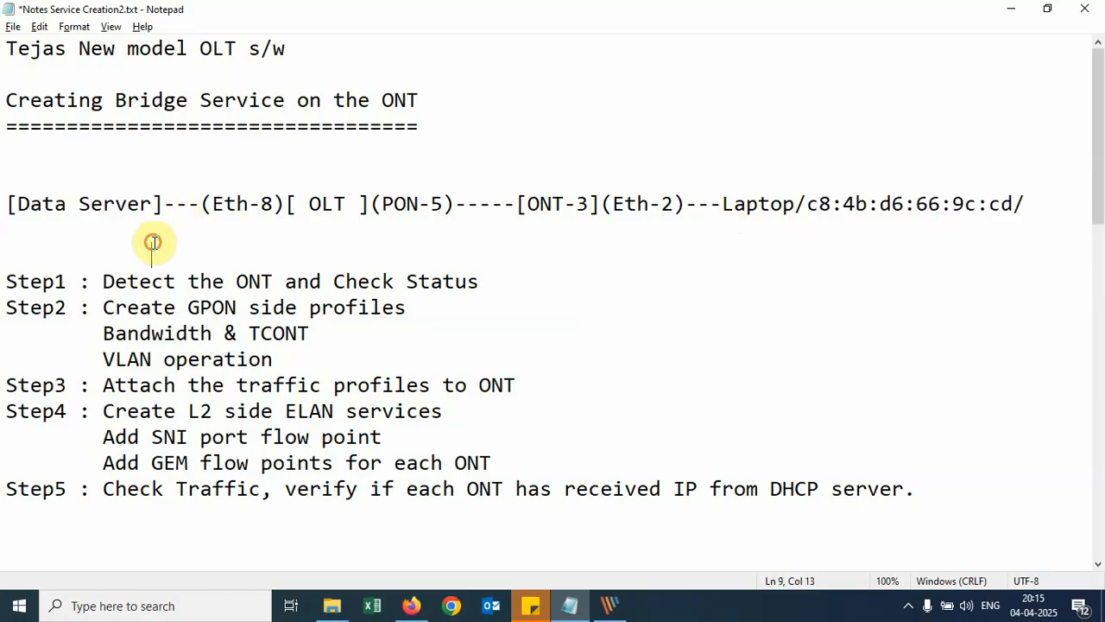
- Switch back to Firefox, open Bridge_V700 in a separate tab, and view its dynamic unicast FDB entries in another tab
left_click(411, 605)
right_click(322, 437)
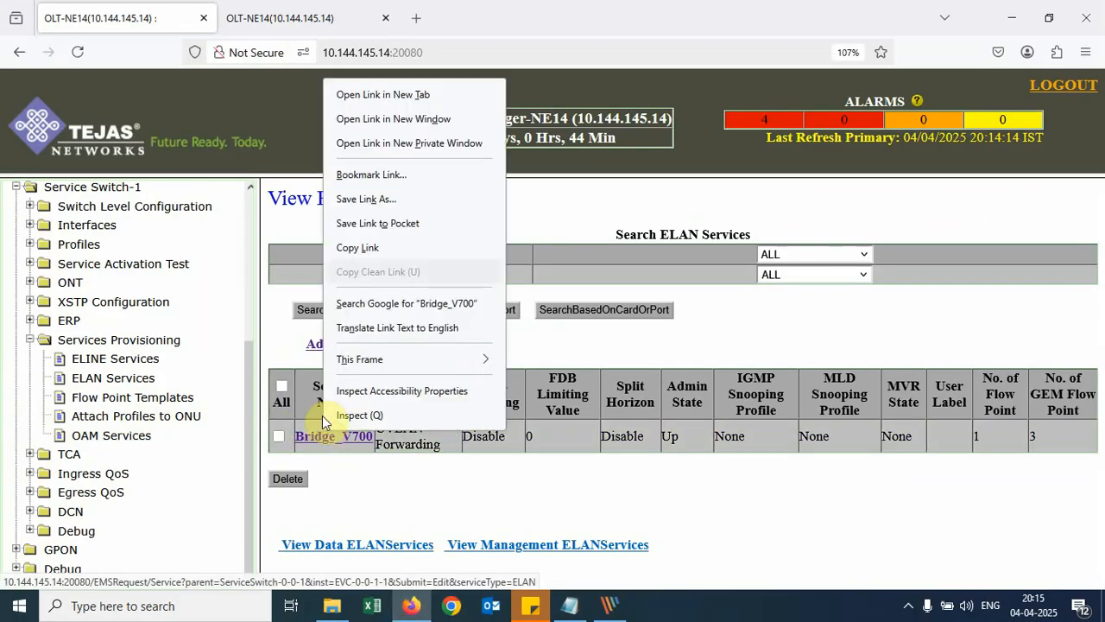
left_click(366, 94)
left_click(285, 26)
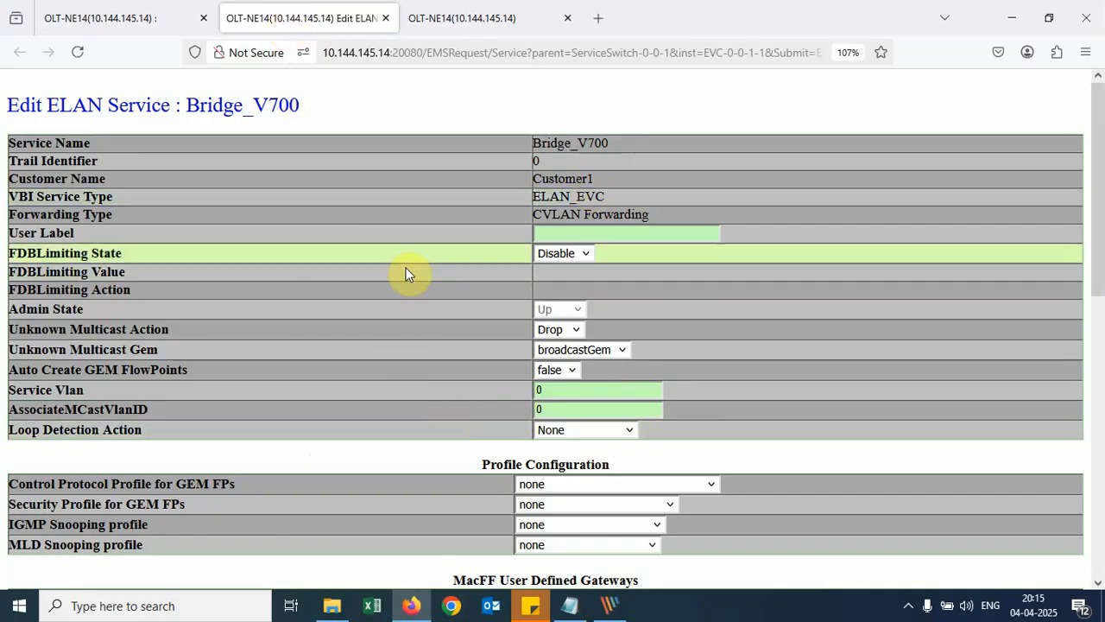
scroll(407, 271, "down", 5)
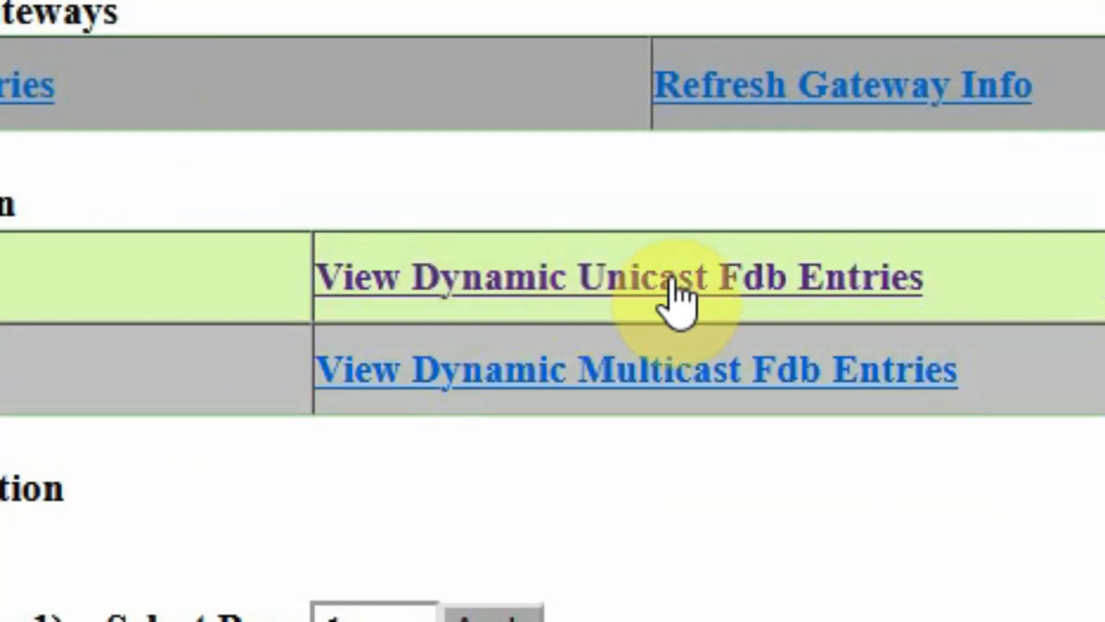
right_click(760, 298)
left_click(805, 326)
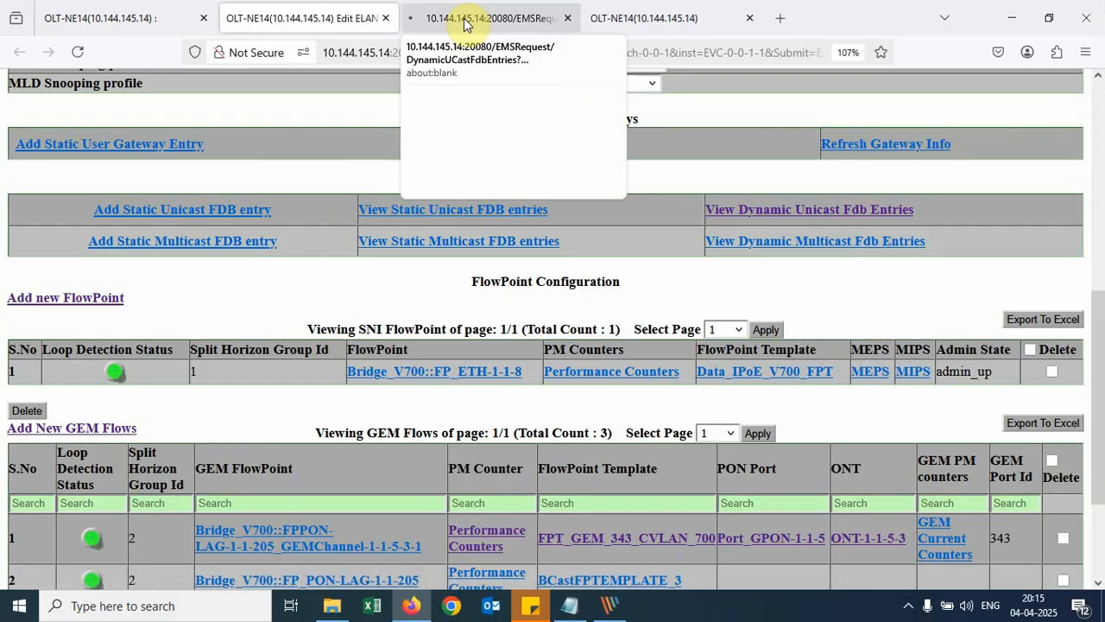
left_click(464, 18)
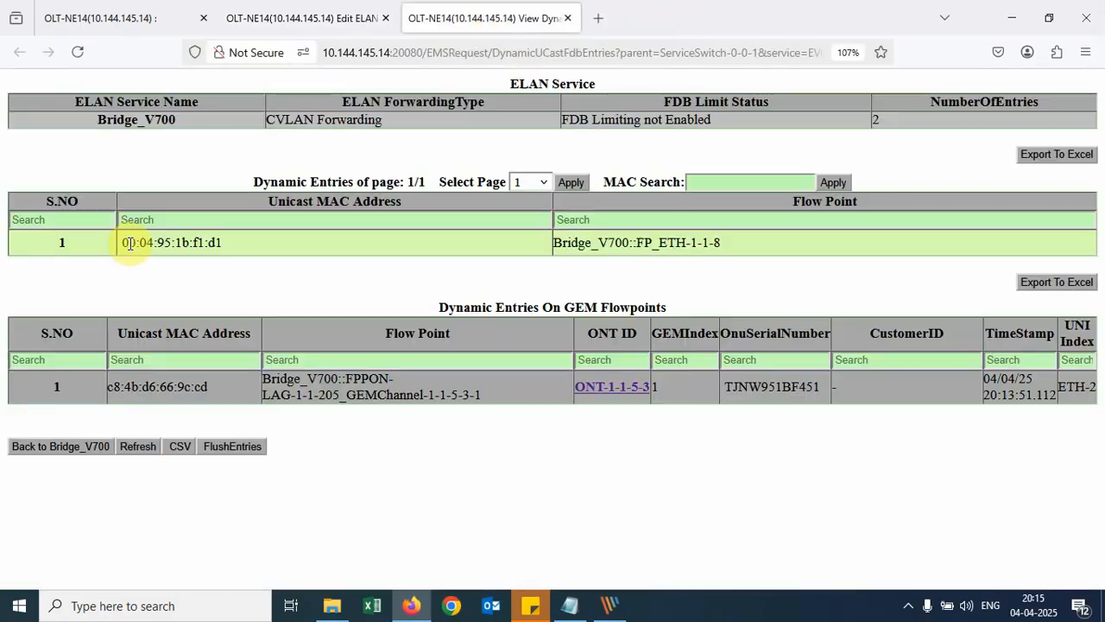
- Check the MAC address learned on the ETH-1-1-8 flow point against the data server in the Notepad topology
left_click_drag(125, 243, 229, 251)
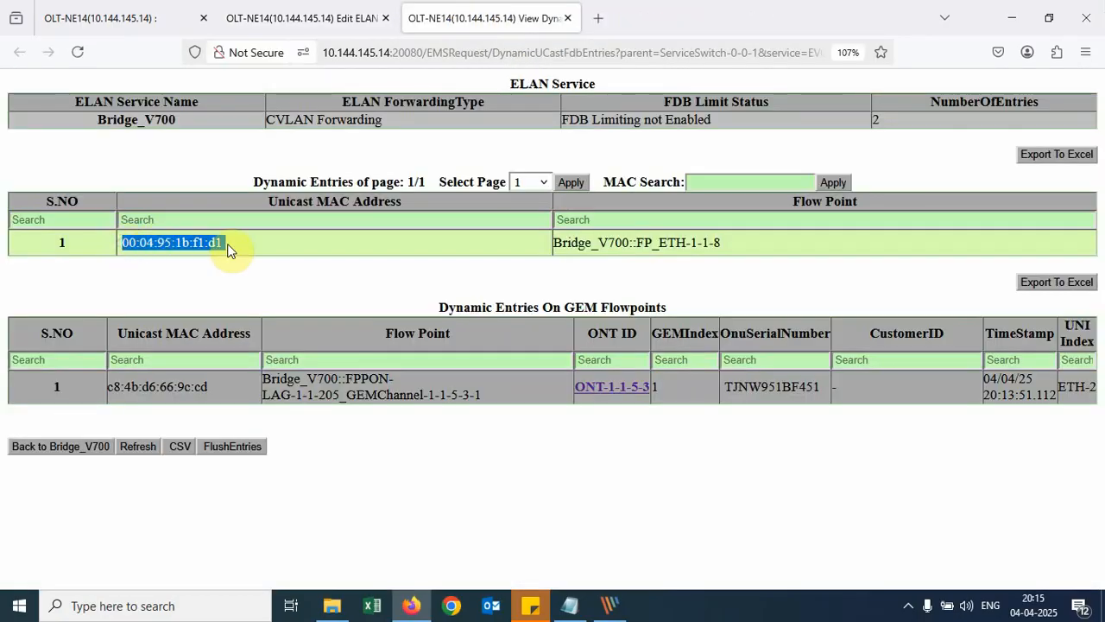
left_click(669, 251)
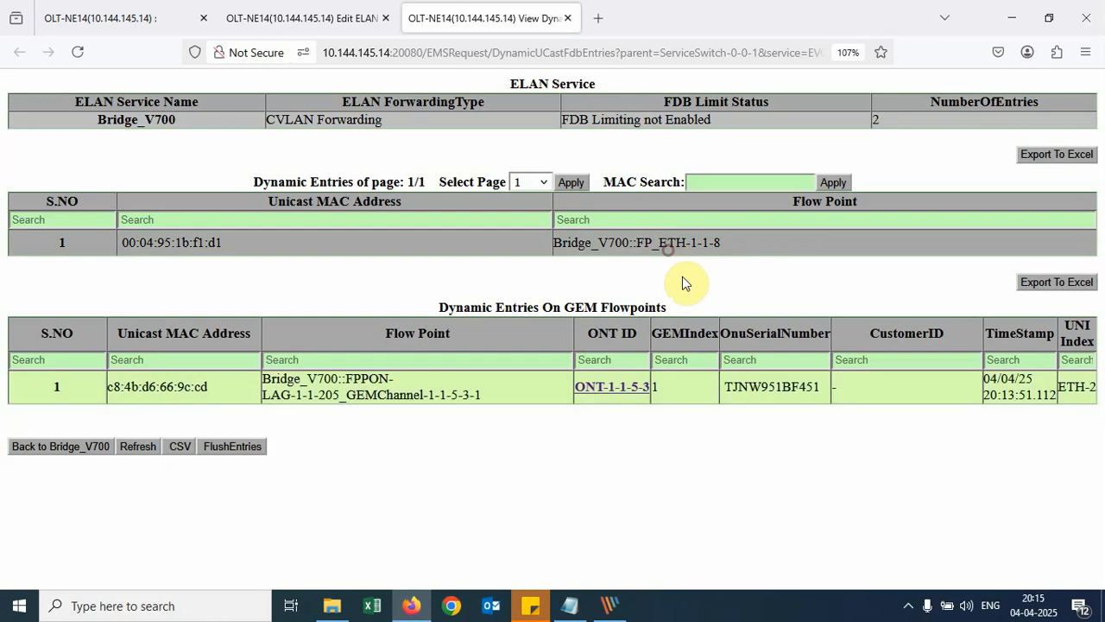
left_click(574, 605)
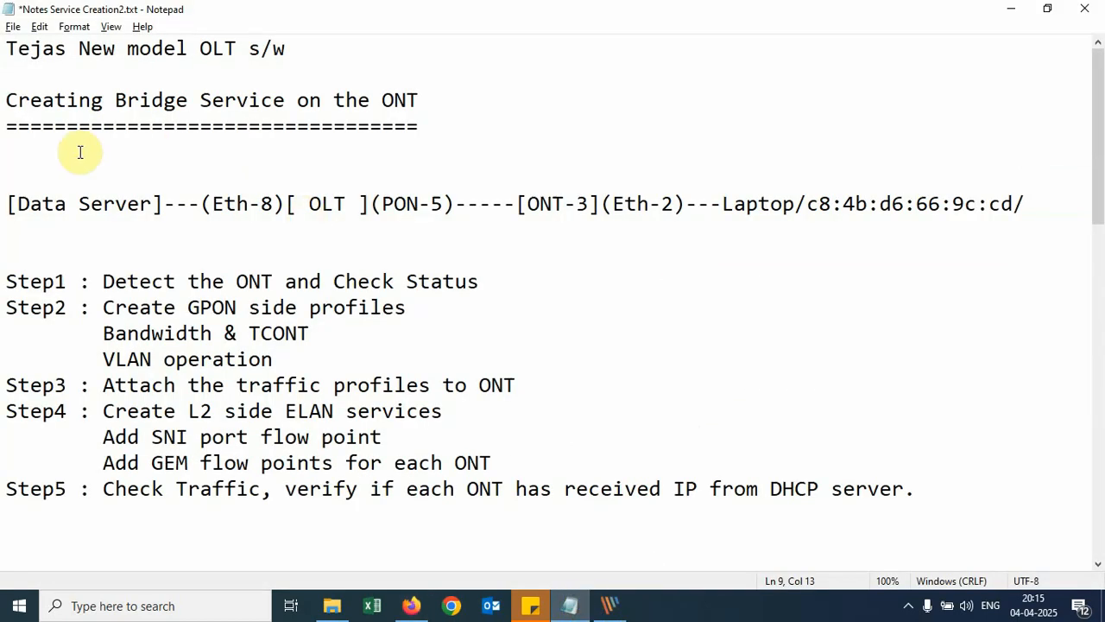
left_click_drag(7, 204, 172, 207)
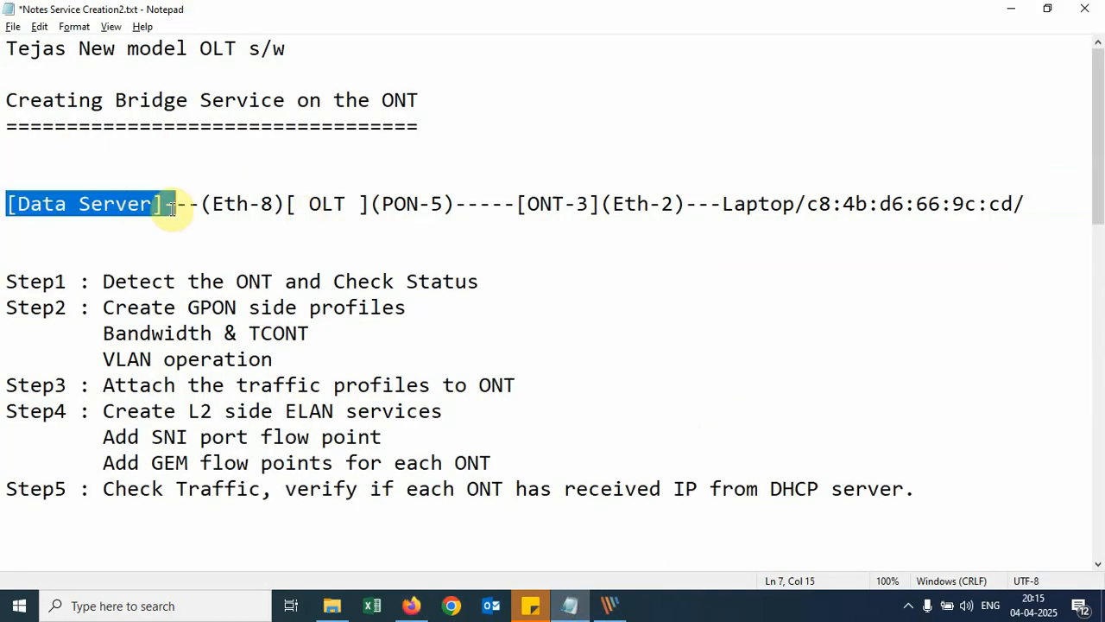
left_click(1008, 12)
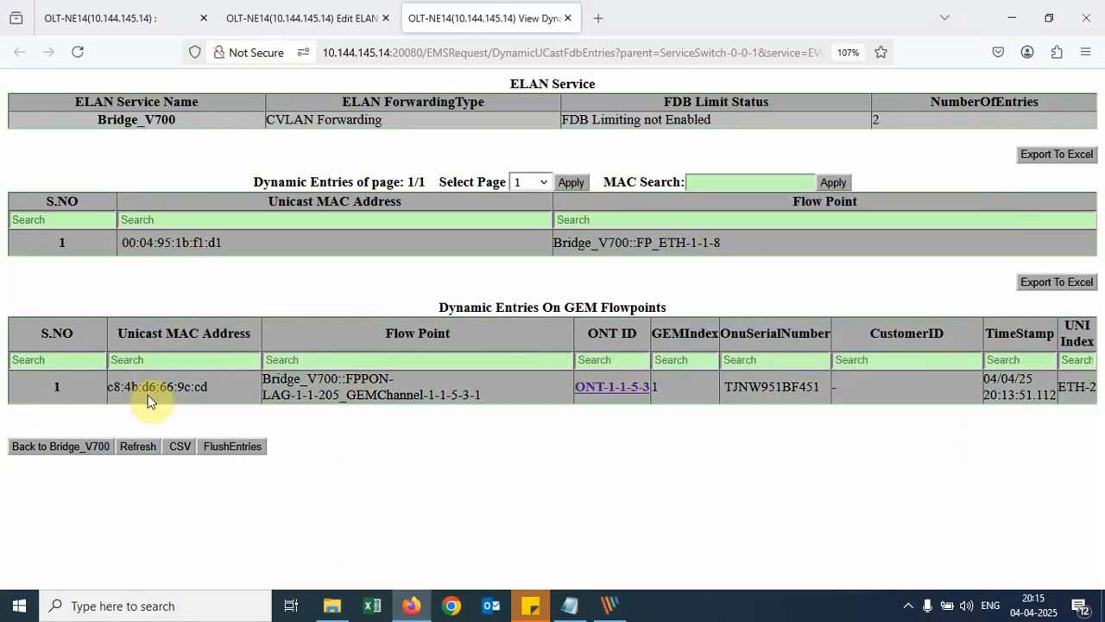
- Compare the MAC address learned on the ONT-1-1-5-3 GEM flow point with the laptop's in the Notepad topology, and return to the ELAN services list
key("alt+Tab")
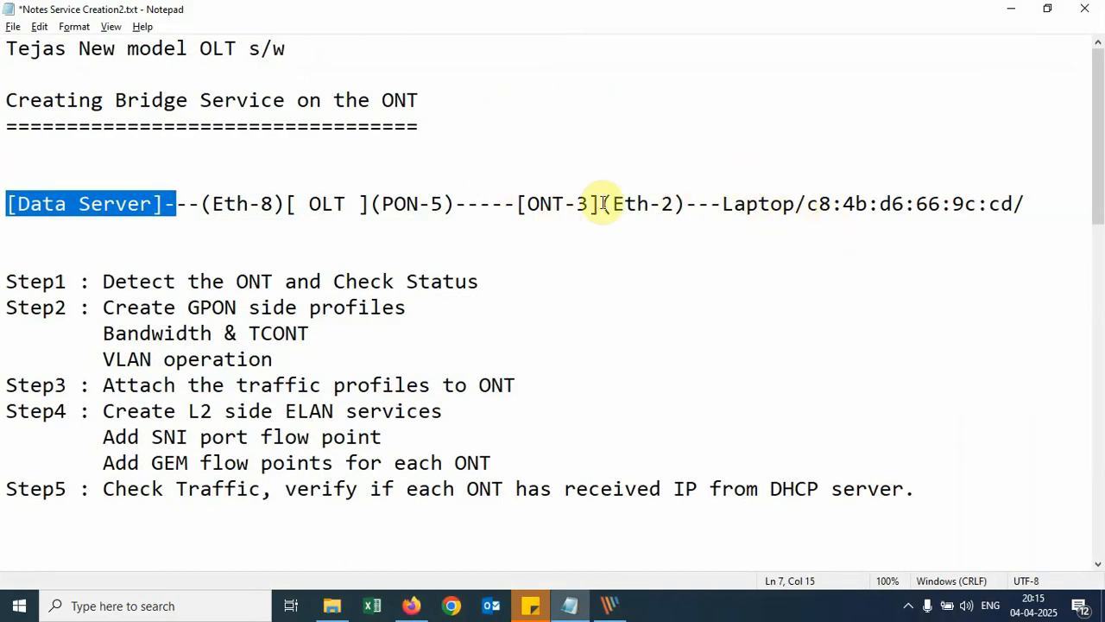
left_click_drag(516, 205, 782, 207)
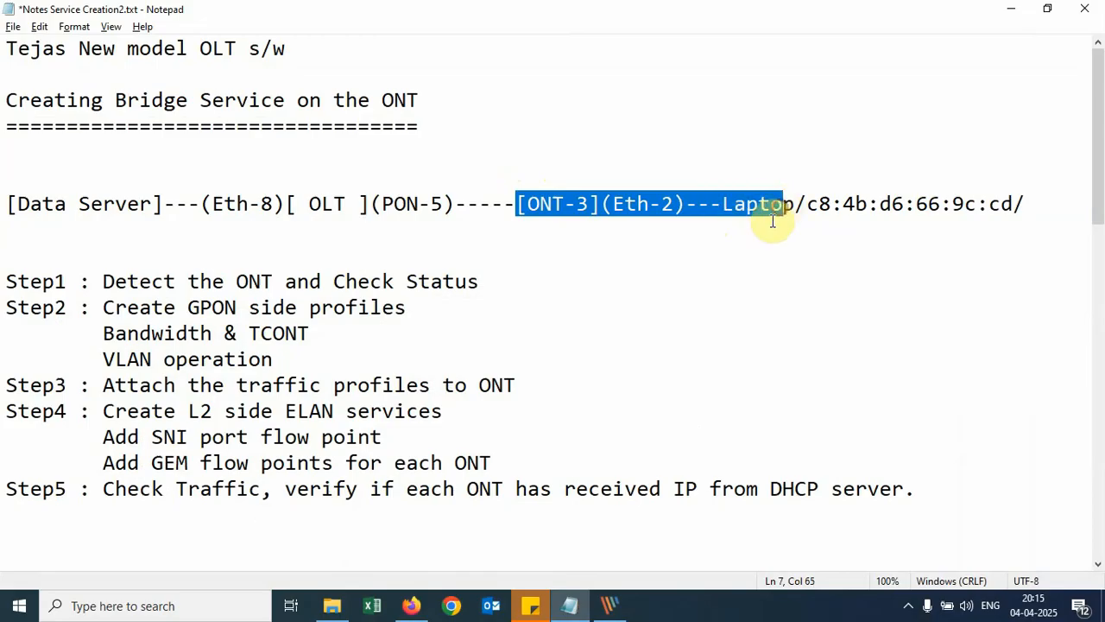
key("alt+Tab")
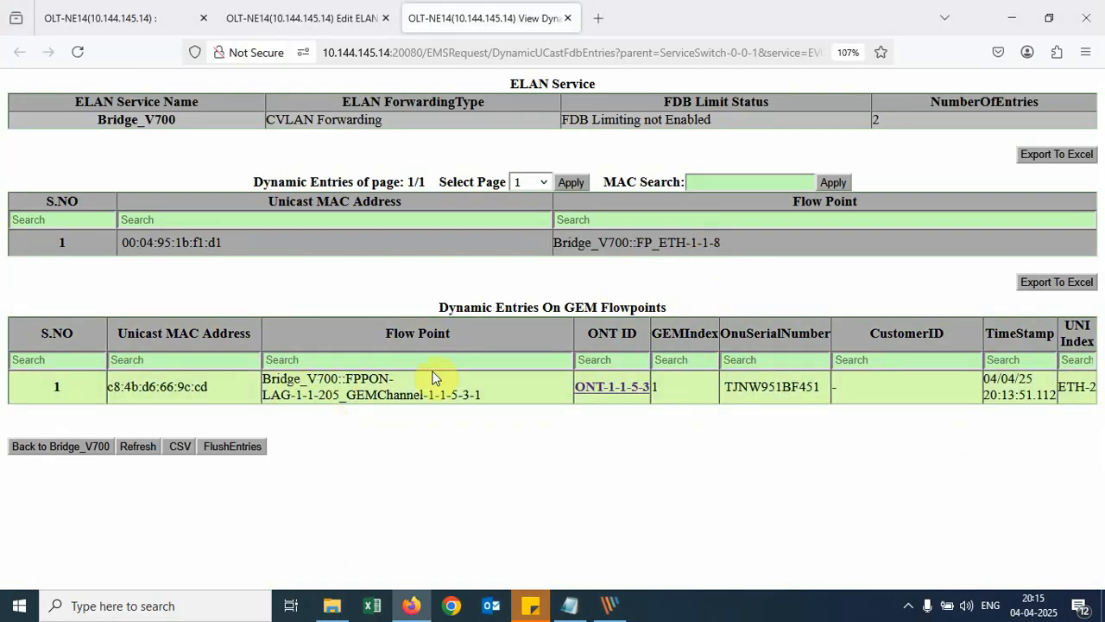
left_click_drag(212, 386, 131, 387)
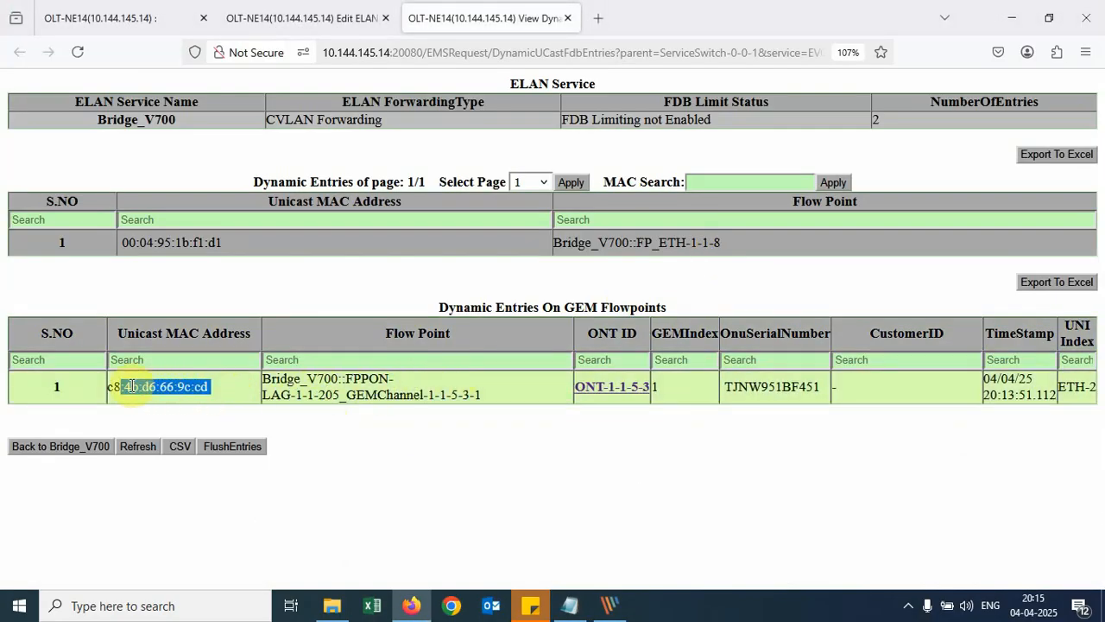
key("alt+Tab")
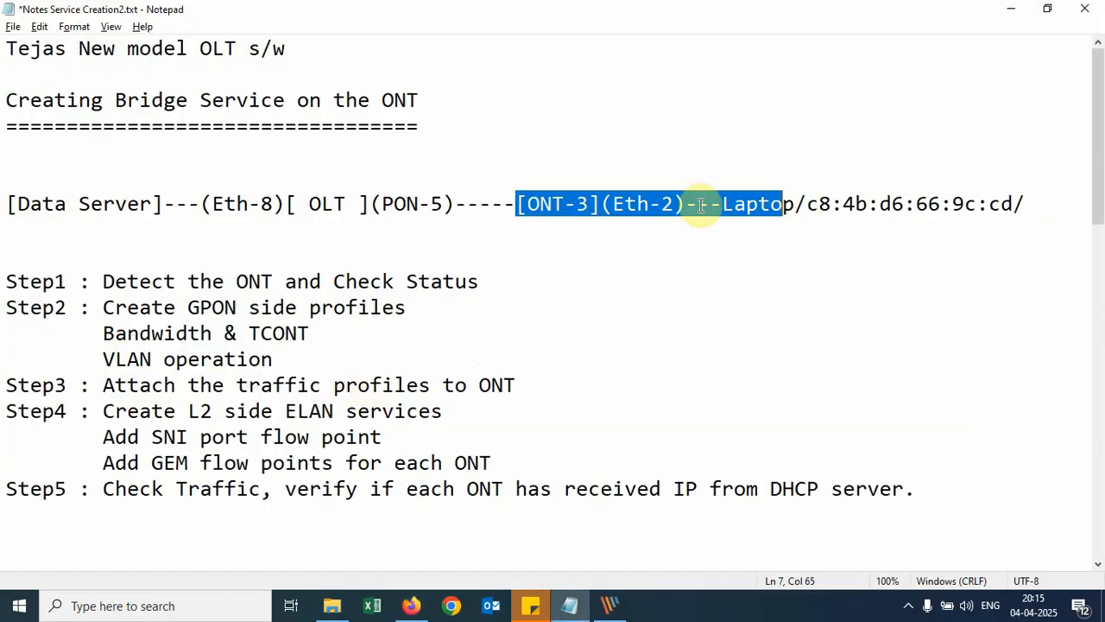
left_click(804, 190)
left_click_drag(806, 207, 1012, 209)
key("alt+Tab")
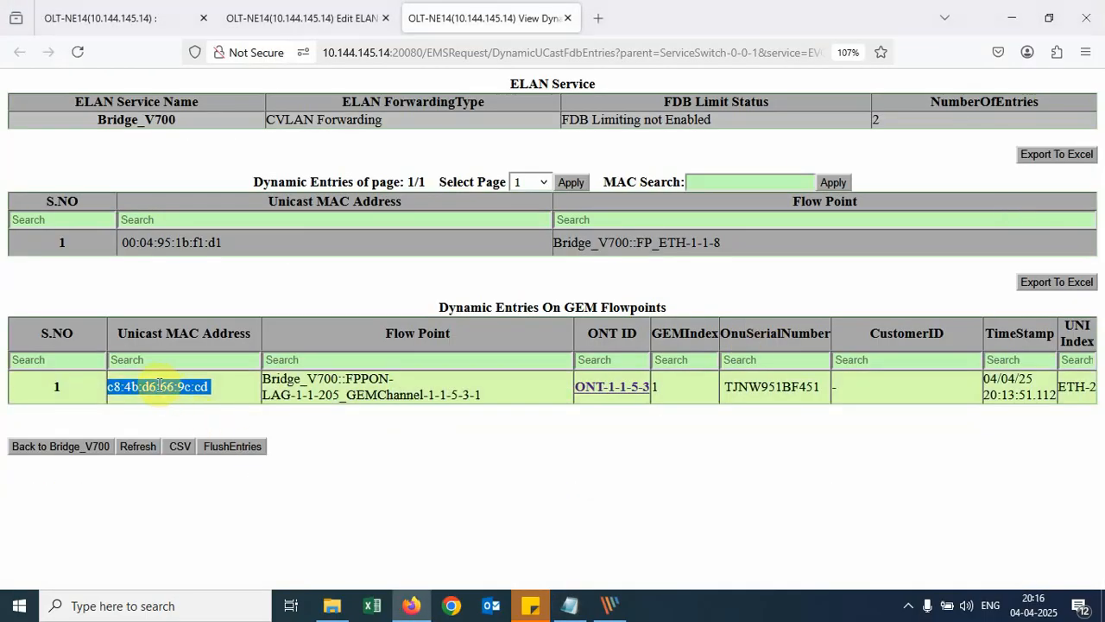
left_click(427, 466)
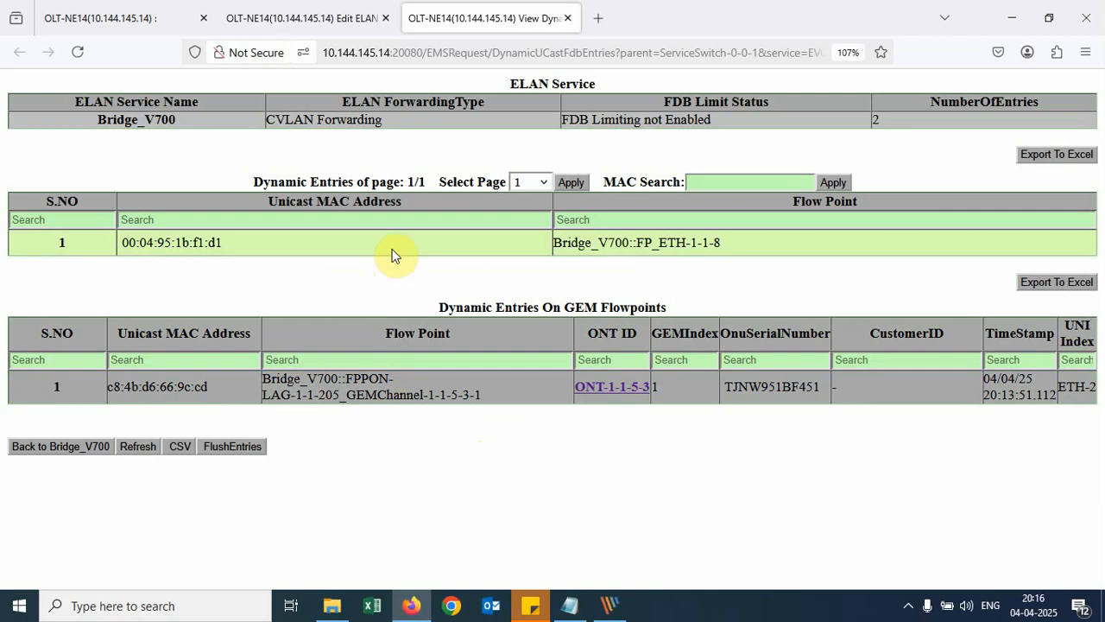
left_click(121, 19)
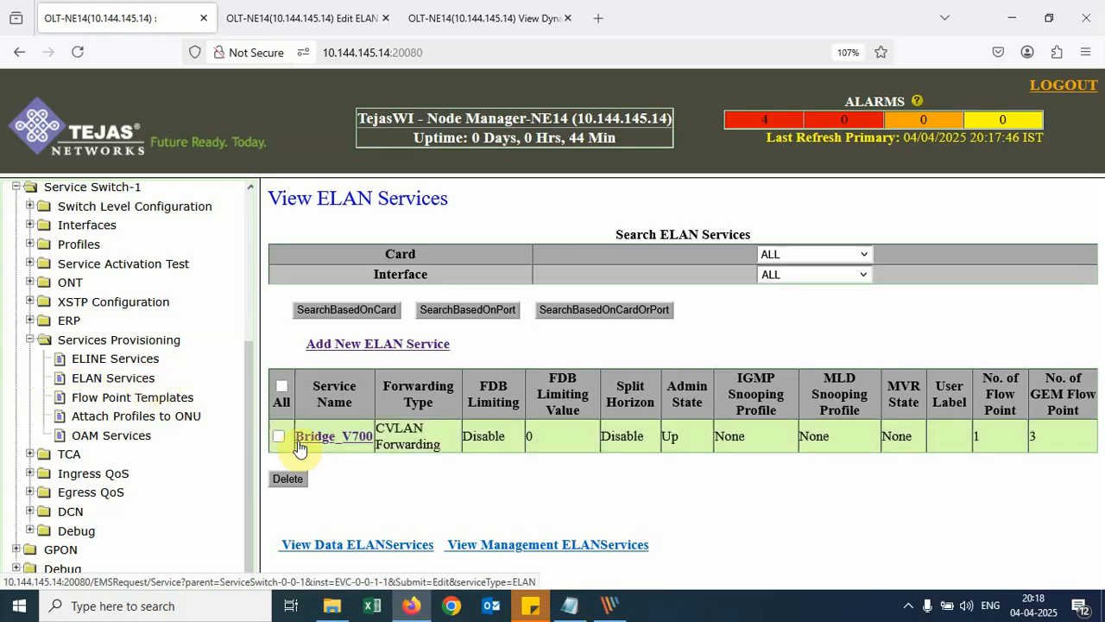
- Open Bridge_V700 and show the current interval performance counters of its ONT-1-1-5-3 GEM flow point in a separate tab
left_click(336, 437)
scroll(570, 375, "down", 10)
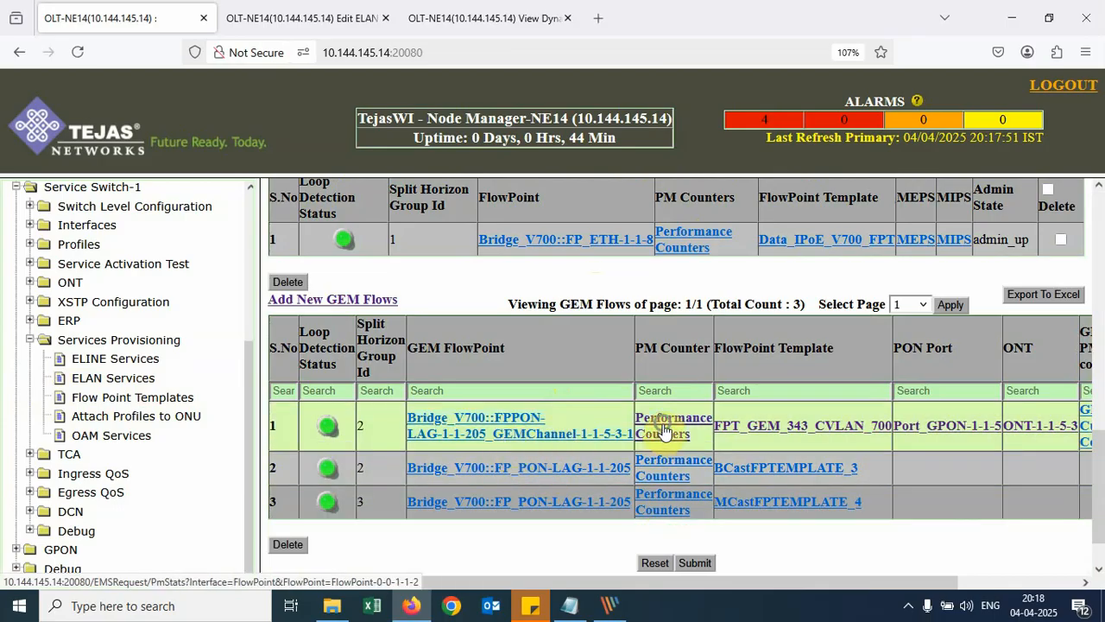
right_click(664, 423)
left_click(686, 83)
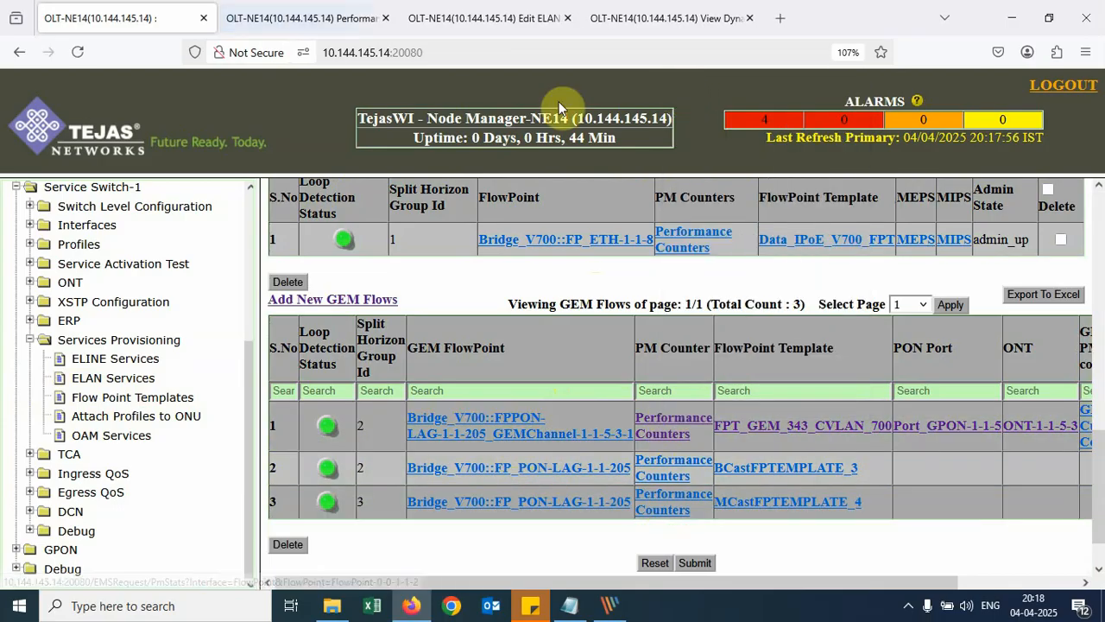
left_click(288, 22)
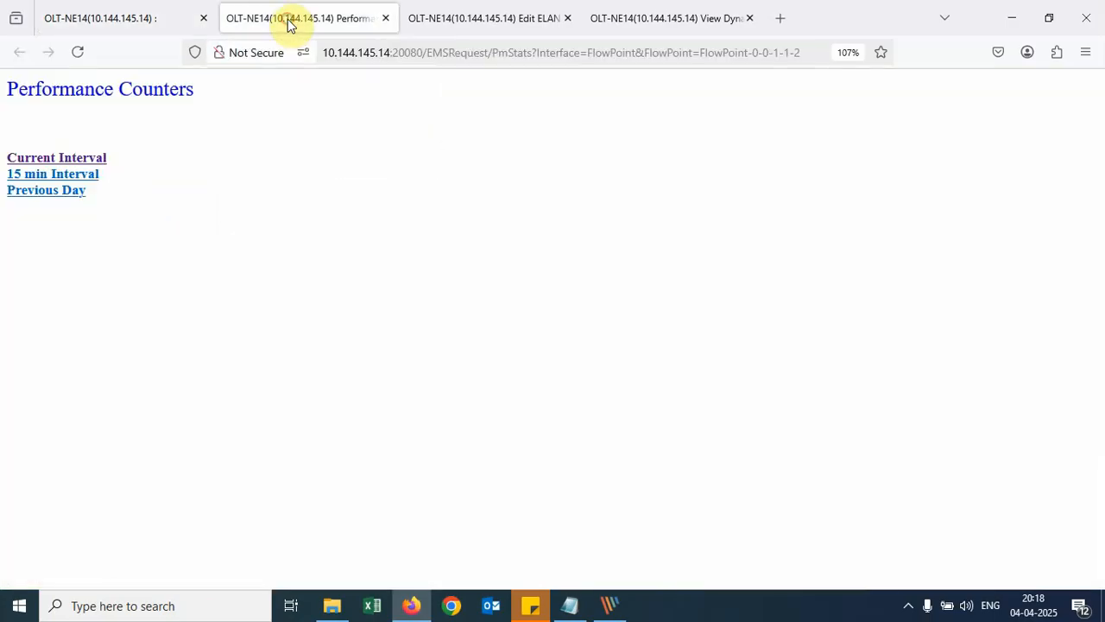
left_click(62, 159)
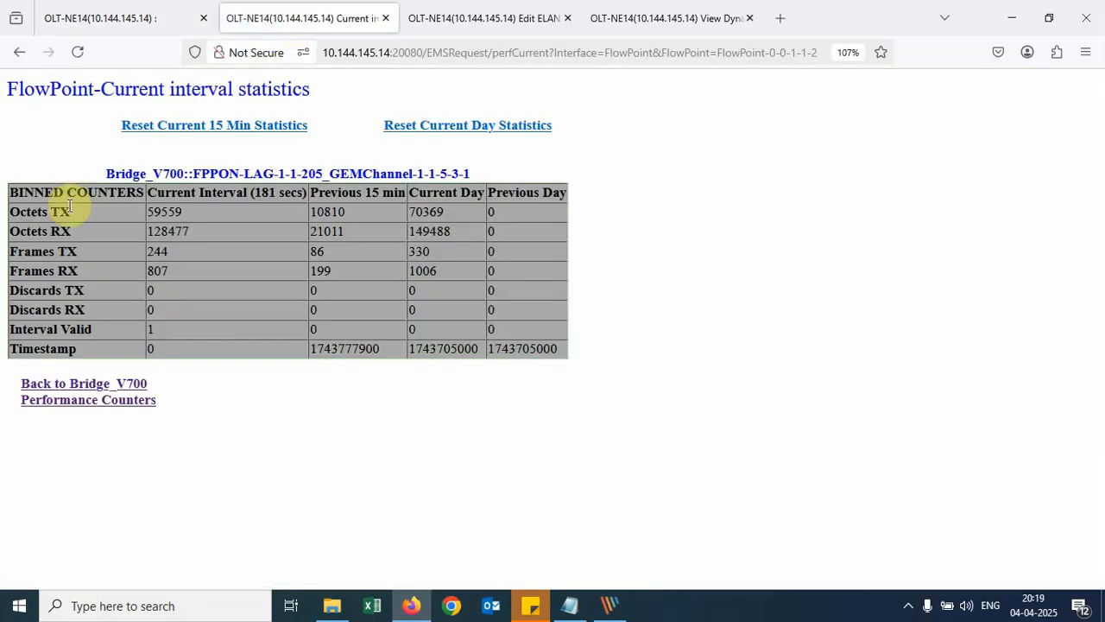
- Examine the flow point's transmitted and received octets and reload the statistics three times to check whether they increase
left_click_drag(21, 211, 182, 239)
left_click(48, 127)
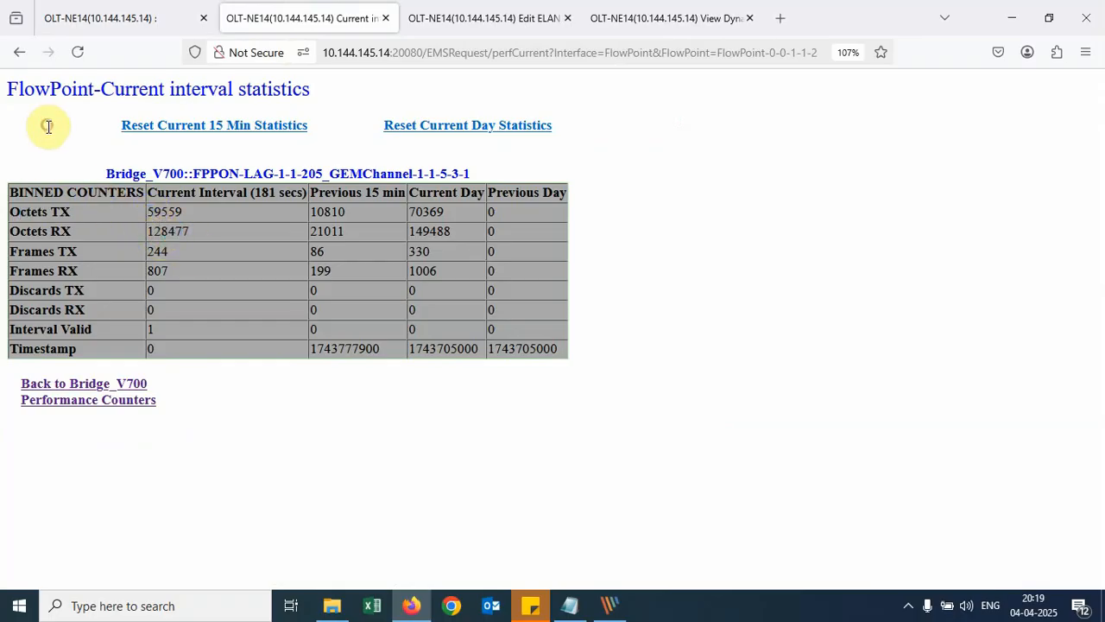
key("F5")
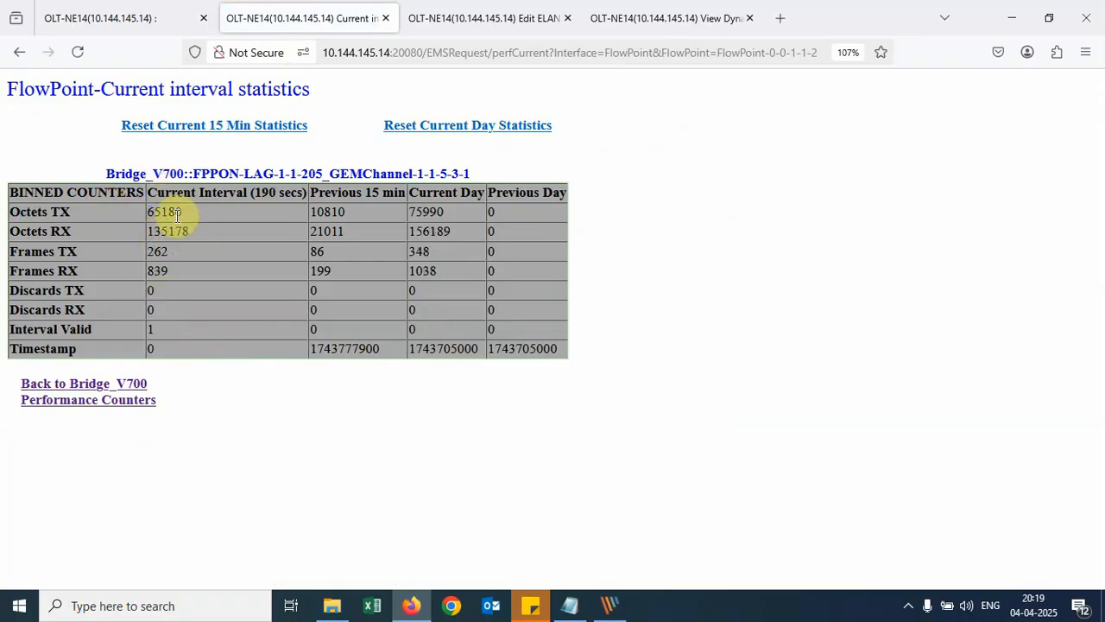
right_click(631, 242)
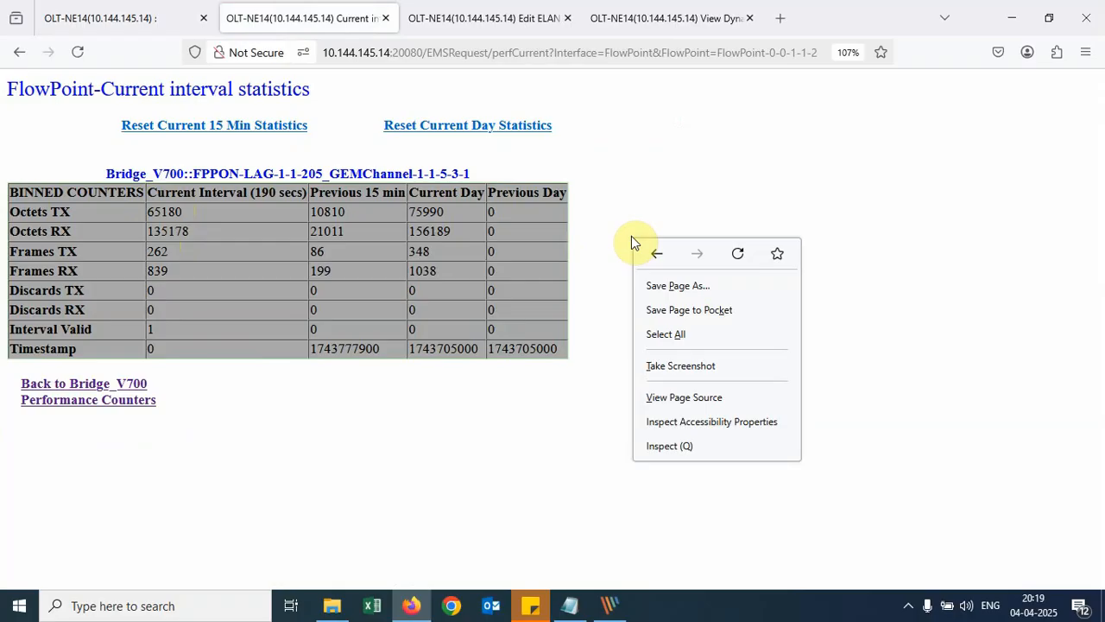
left_click(730, 257)
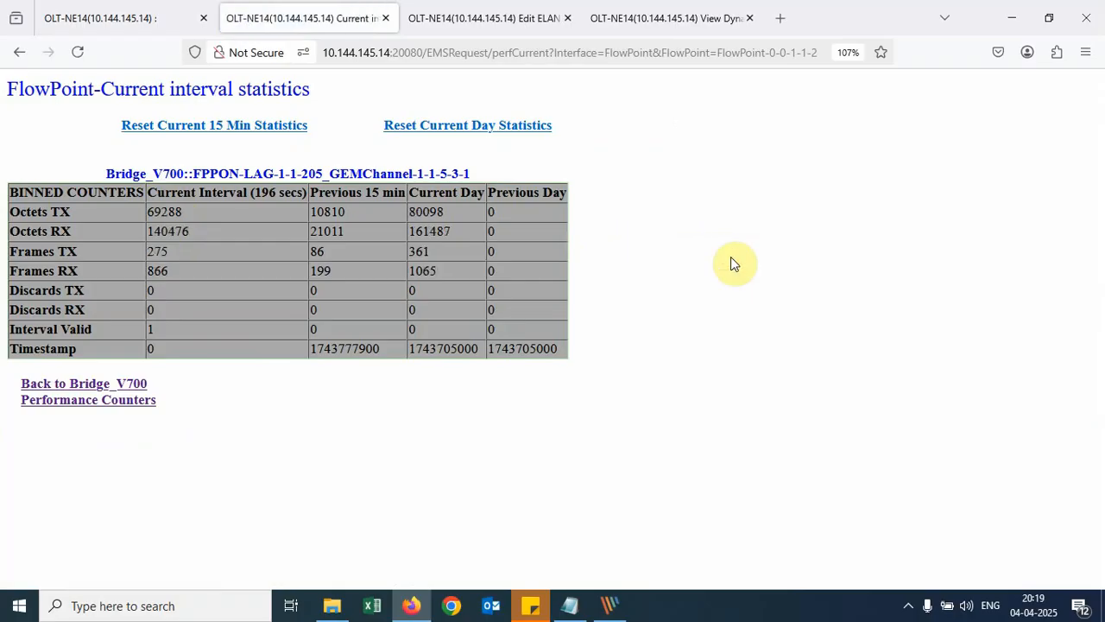
right_click(650, 242)
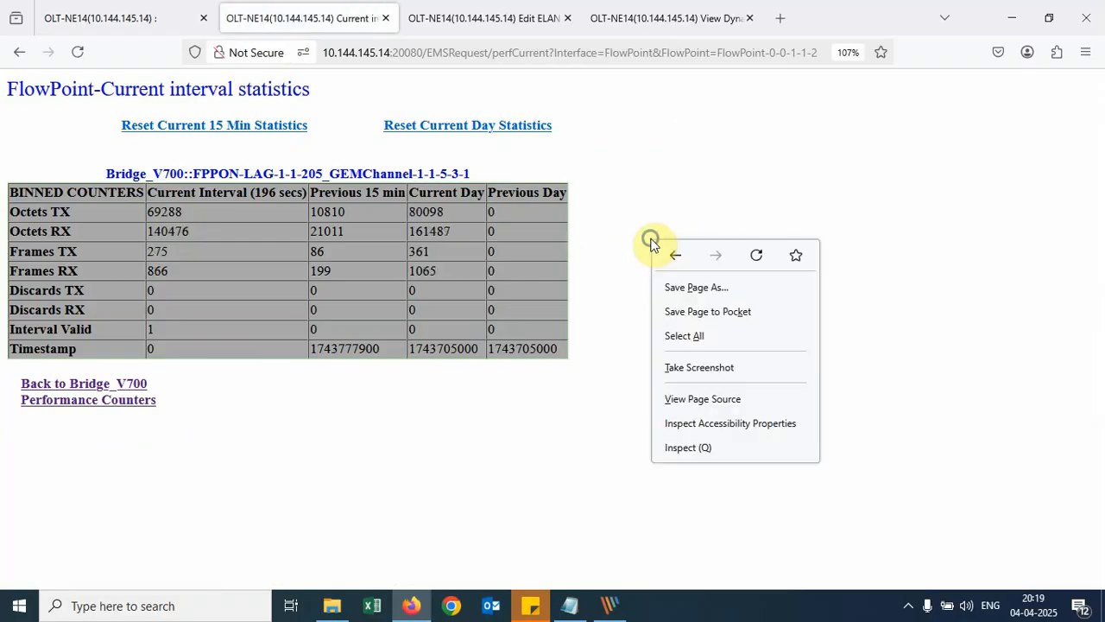
left_click(755, 256)
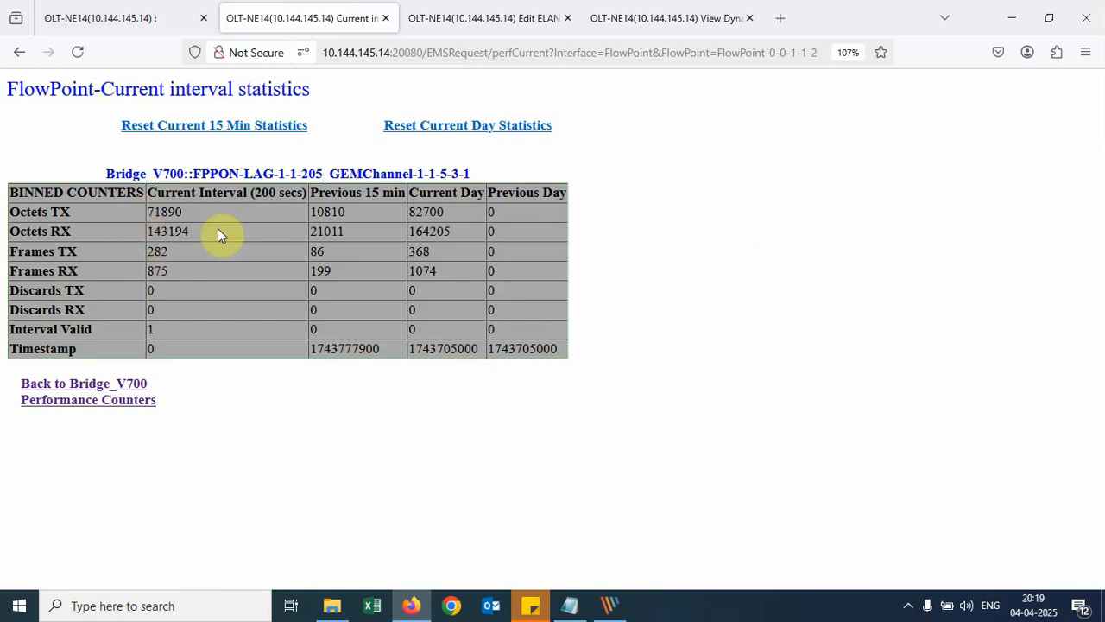
- Return to the node manager tab and open the current interval GemChannel performance page in a separate tab
left_click(118, 17)
scroll(751, 581, "right", 2)
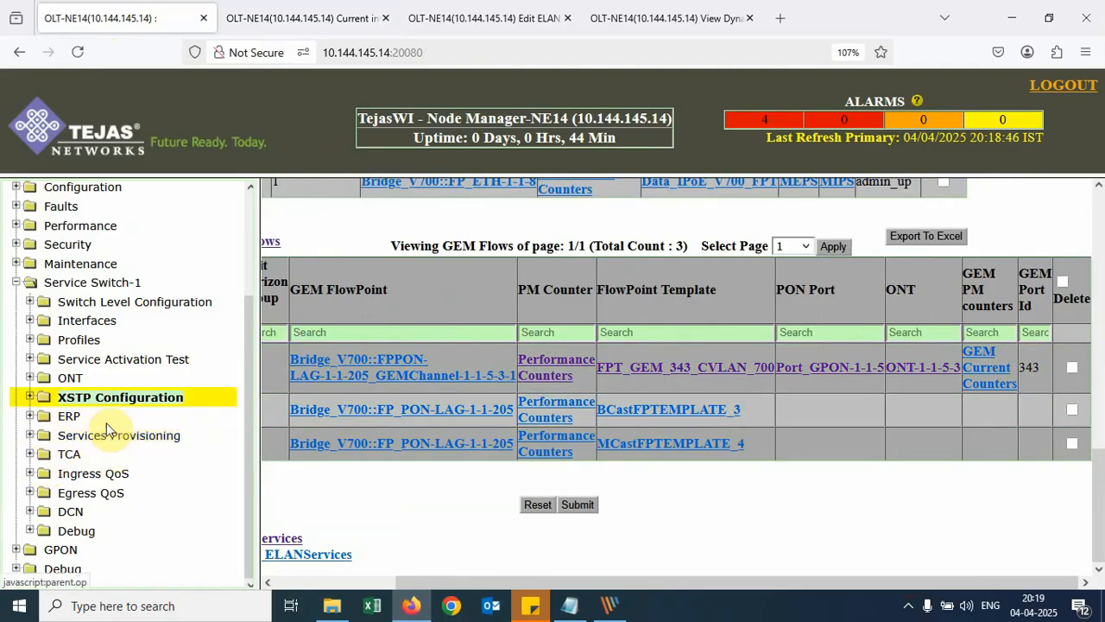
left_click(16, 283)
left_click(79, 356)
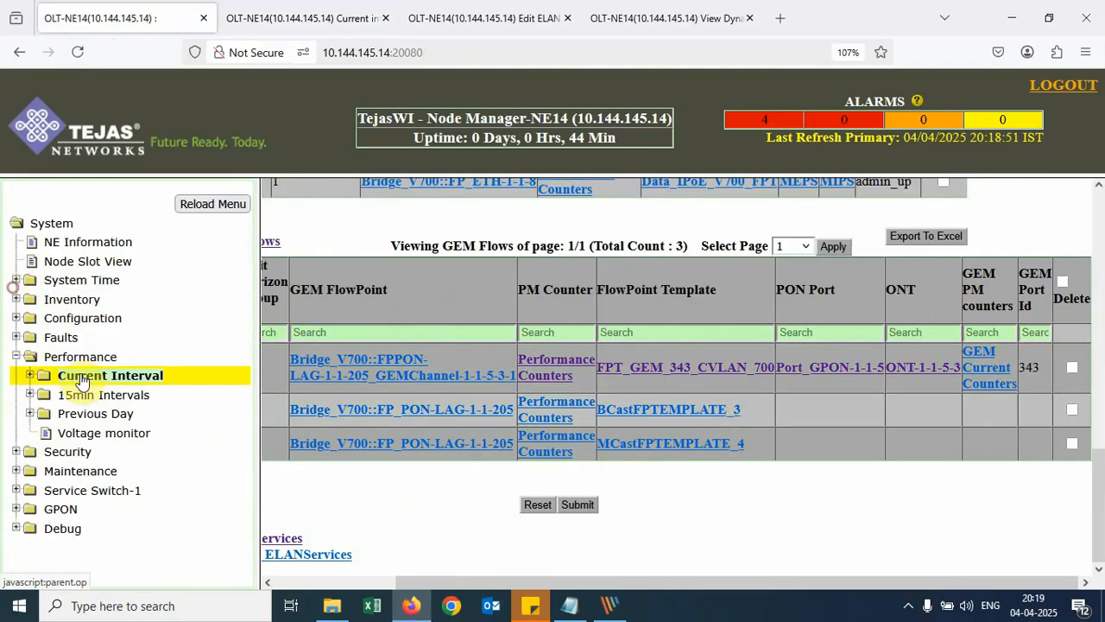
left_click(79, 376)
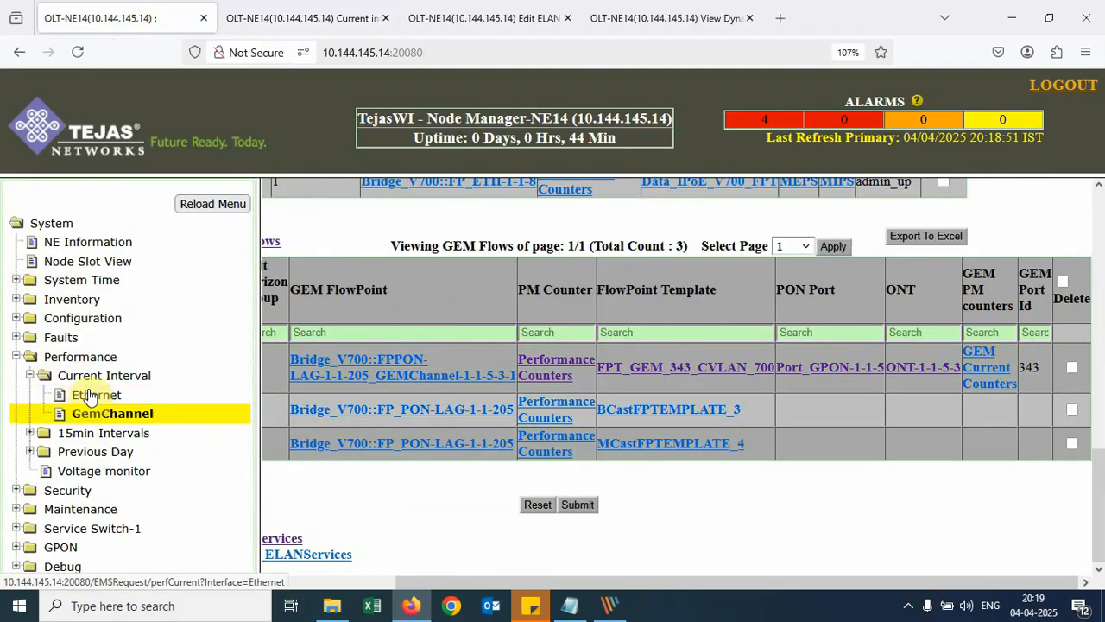
right_click(97, 413)
left_click(159, 75)
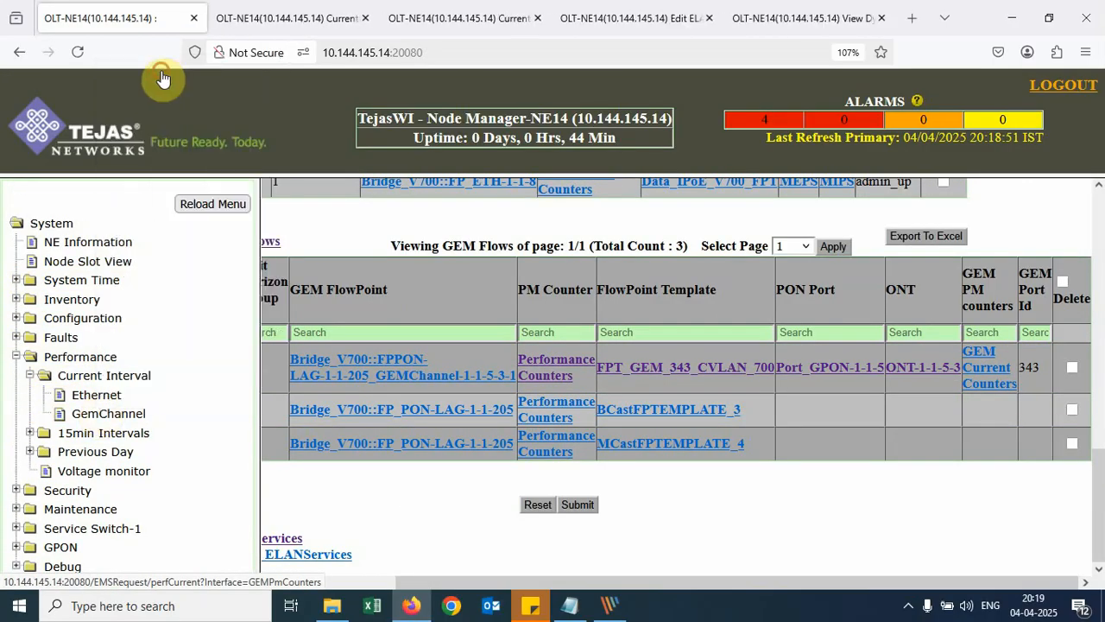
left_click(259, 17)
- Select ONT-1-1-5-3 on Port_GPON-1-1-5 with GEMChannel-1-1-5-3-1 and display its GEM performance counters
left_click(201, 279)
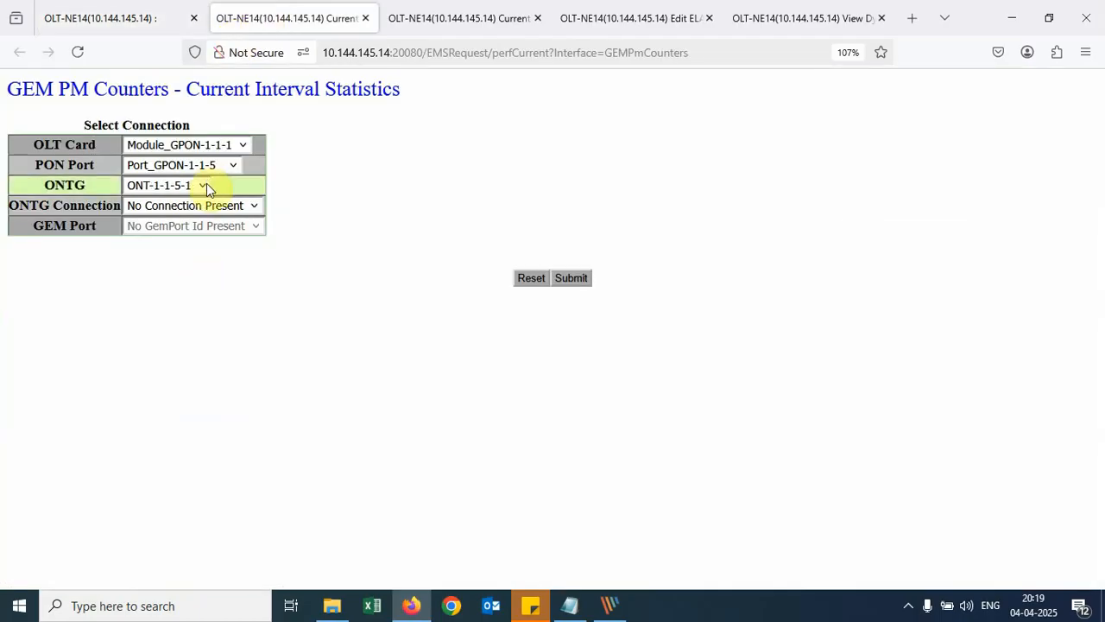
left_click(207, 184)
left_click(190, 250)
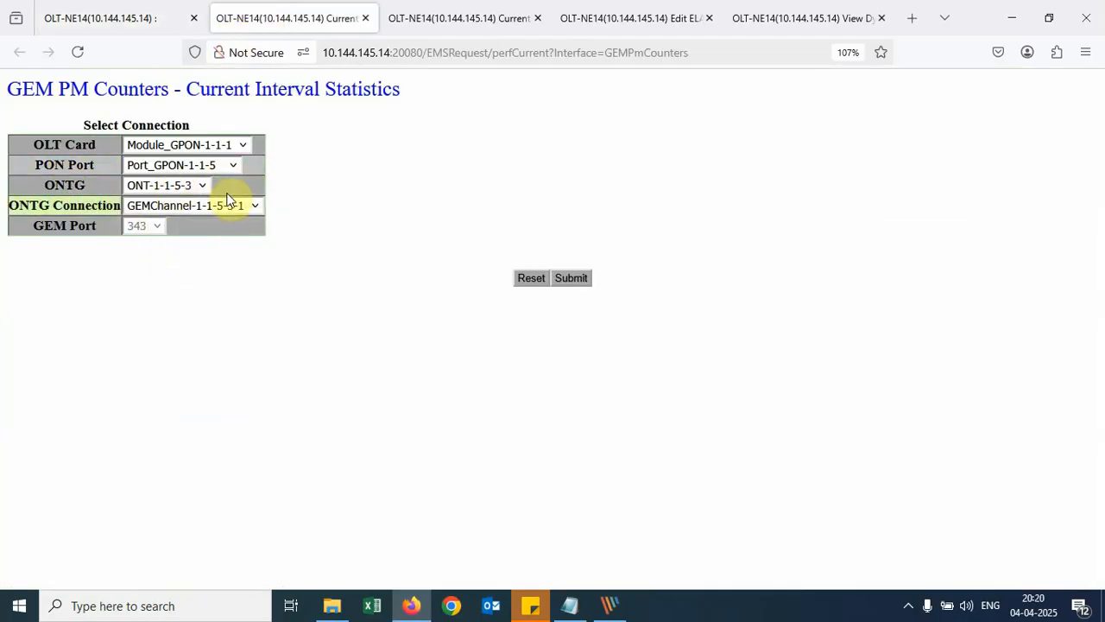
left_click(585, 287)
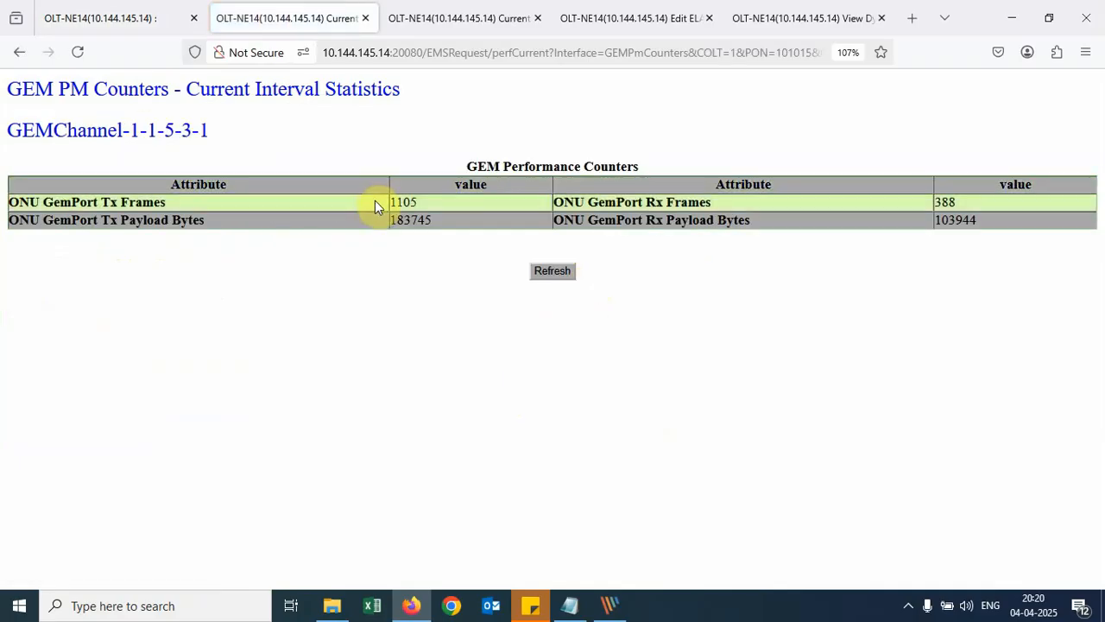
- Examine the GEM port's Tx and Rx frames and payload bytes, refreshing the counters twice to compare them
left_click_drag(395, 202, 432, 205)
left_click_drag(940, 205, 963, 208)
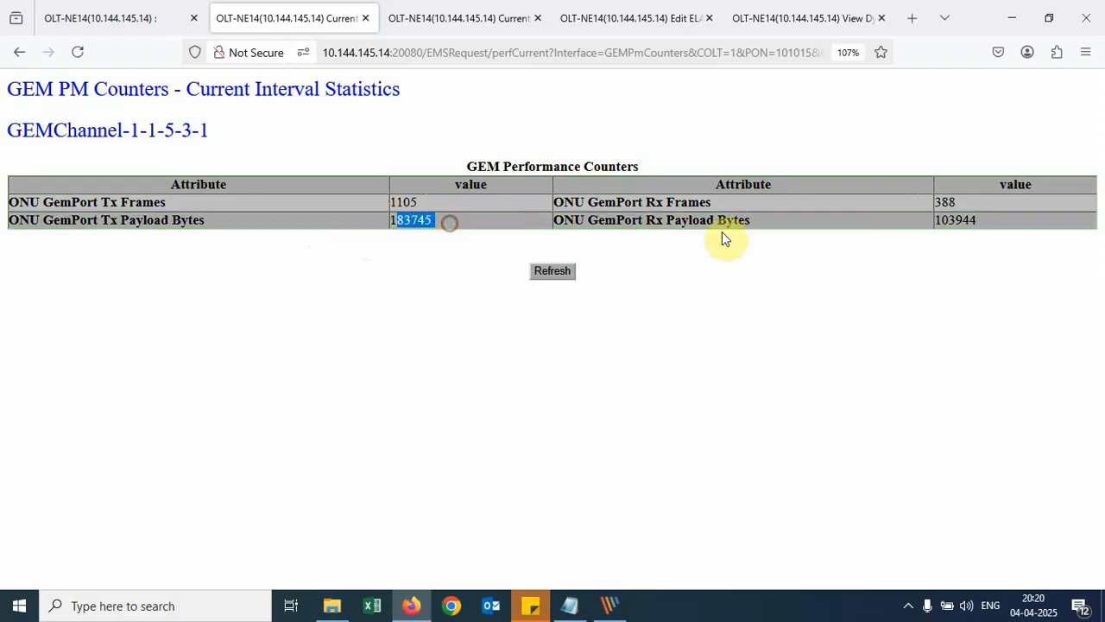
left_click_drag(935, 221, 962, 216)
left_click(659, 350)
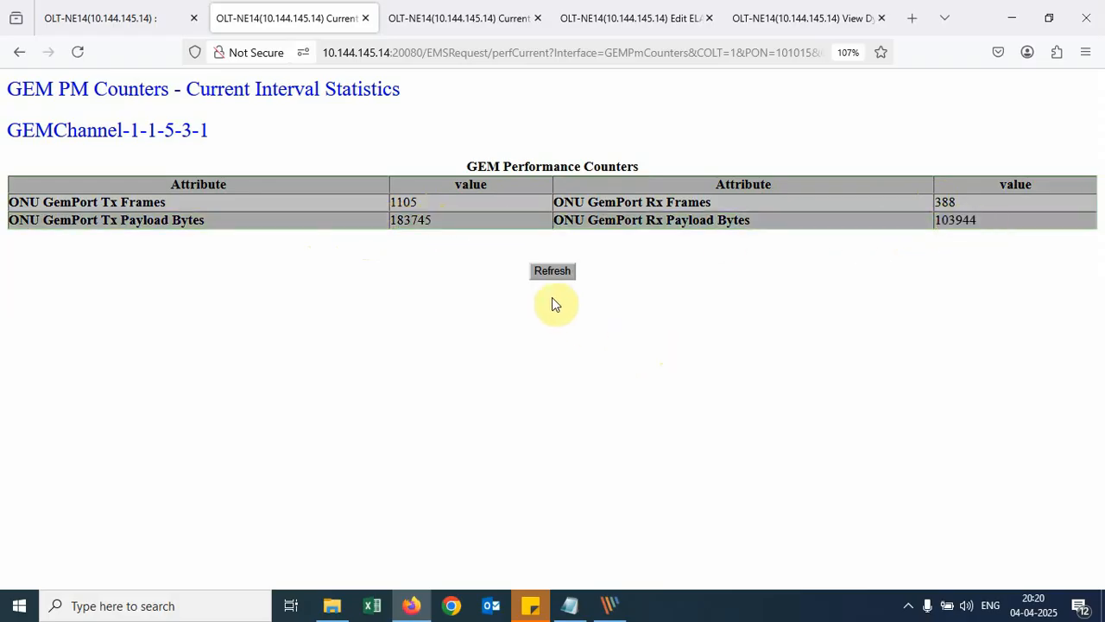
left_click(553, 272)
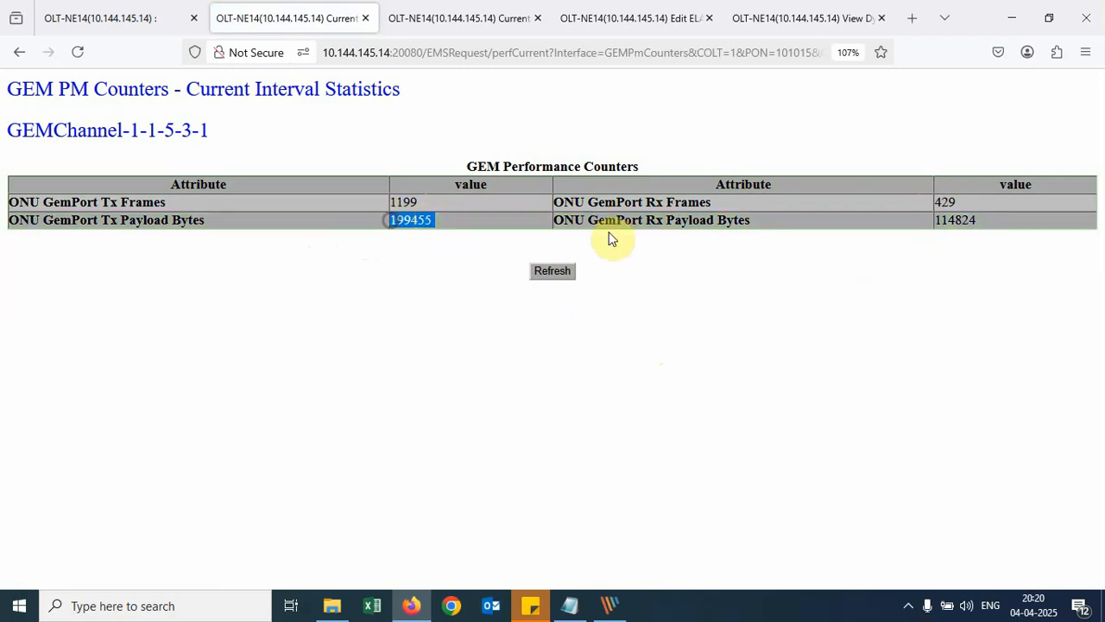
left_click_drag(975, 217, 939, 218)
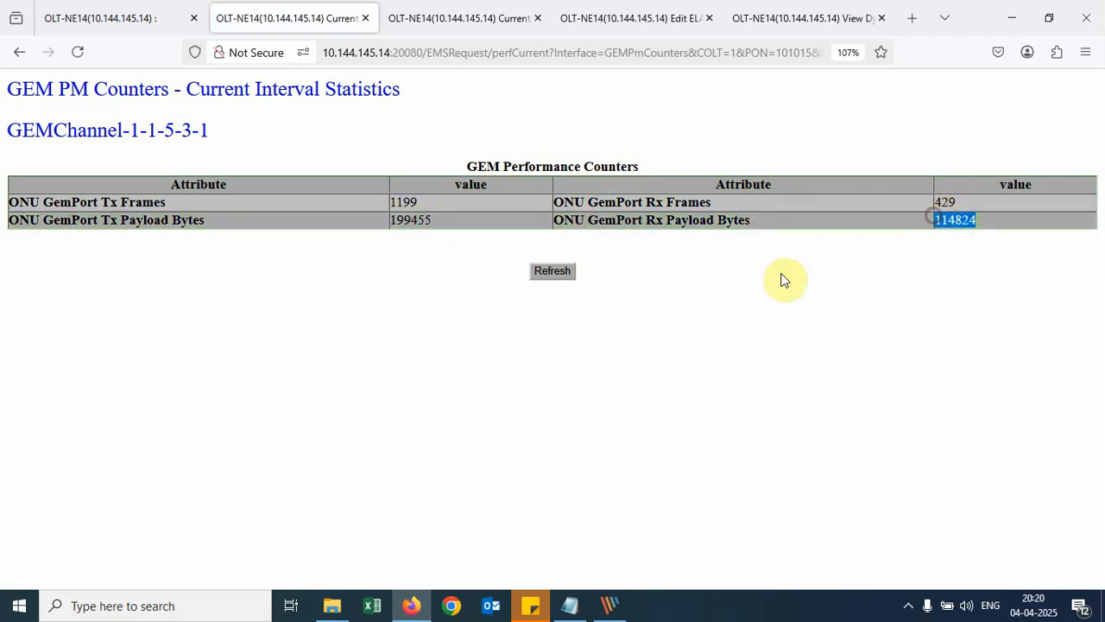
left_click(726, 281)
left_click(551, 273)
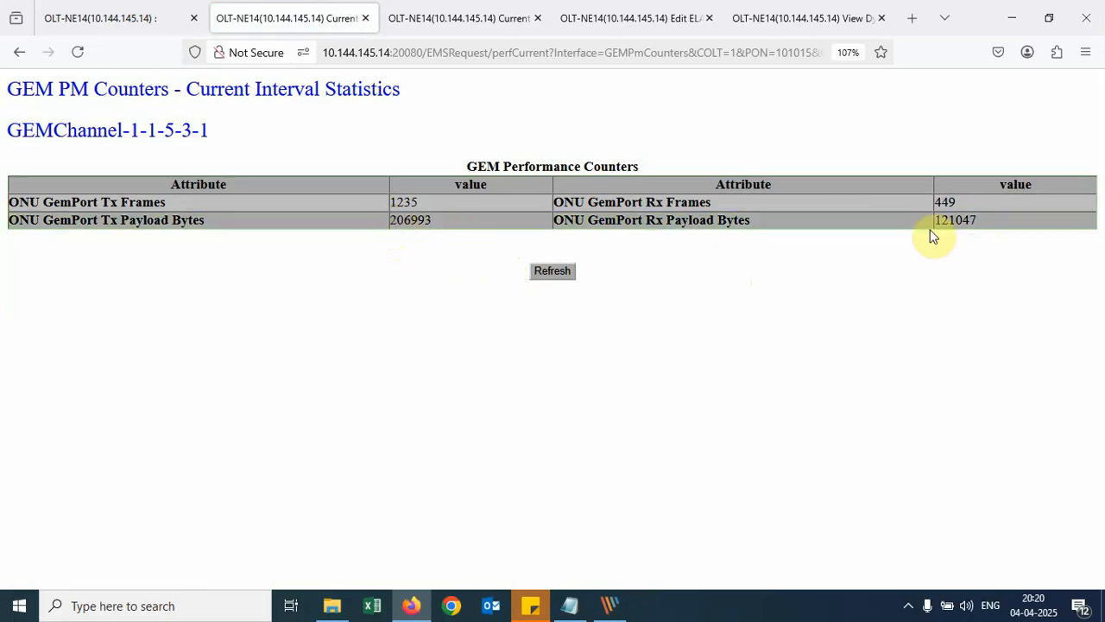
- Expand GPON in the node manager's navigation tree and check ONT-3's Eth-2 port to the laptop in the Notepad topology
left_click(112, 18)
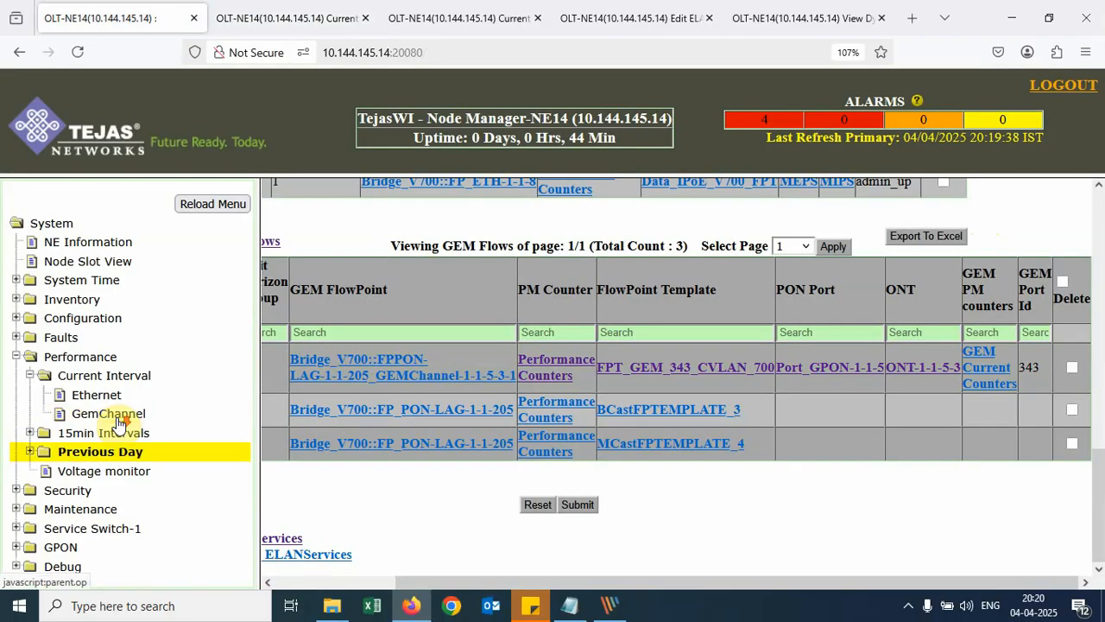
left_click(70, 548)
scroll(121, 527, "down", 3)
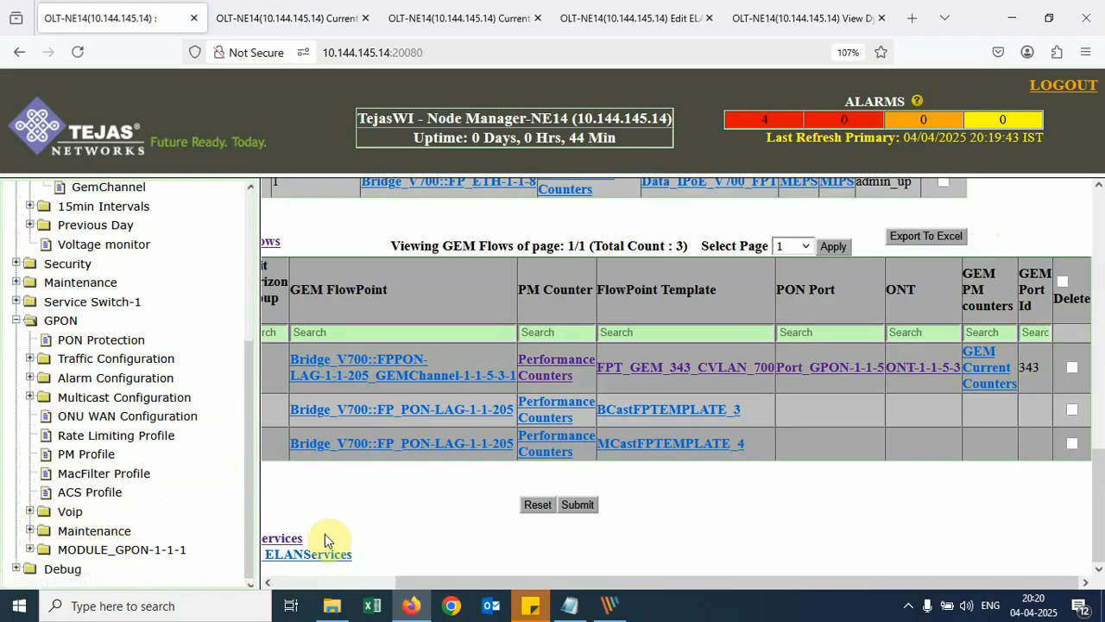
left_click(559, 606)
left_click_drag(685, 205, 603, 205)
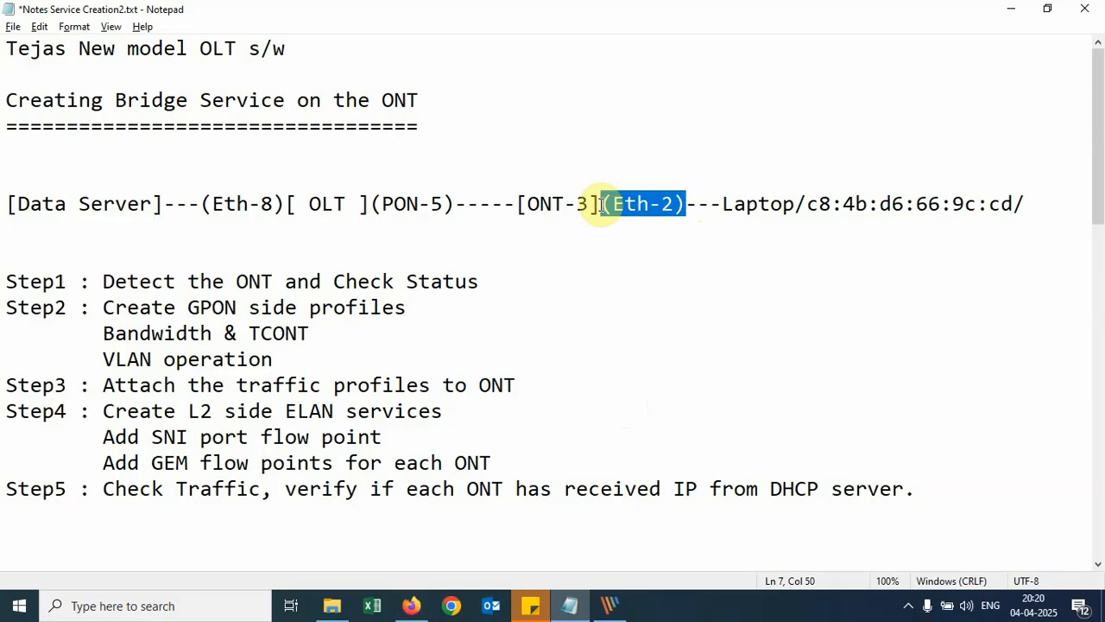
left_click(577, 271)
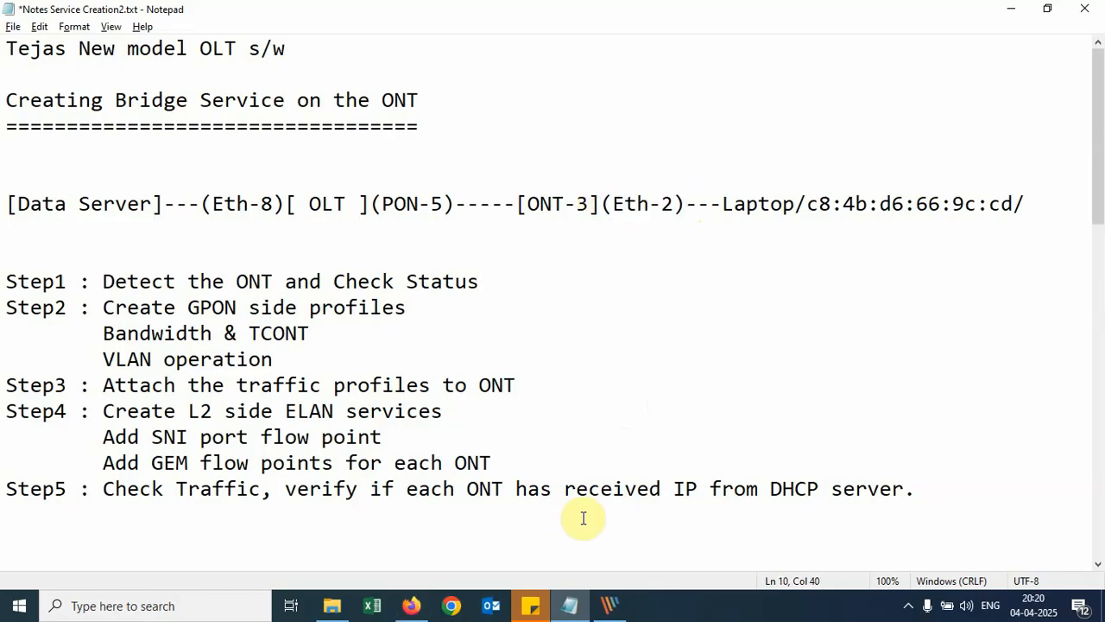
left_click(1011, 9)
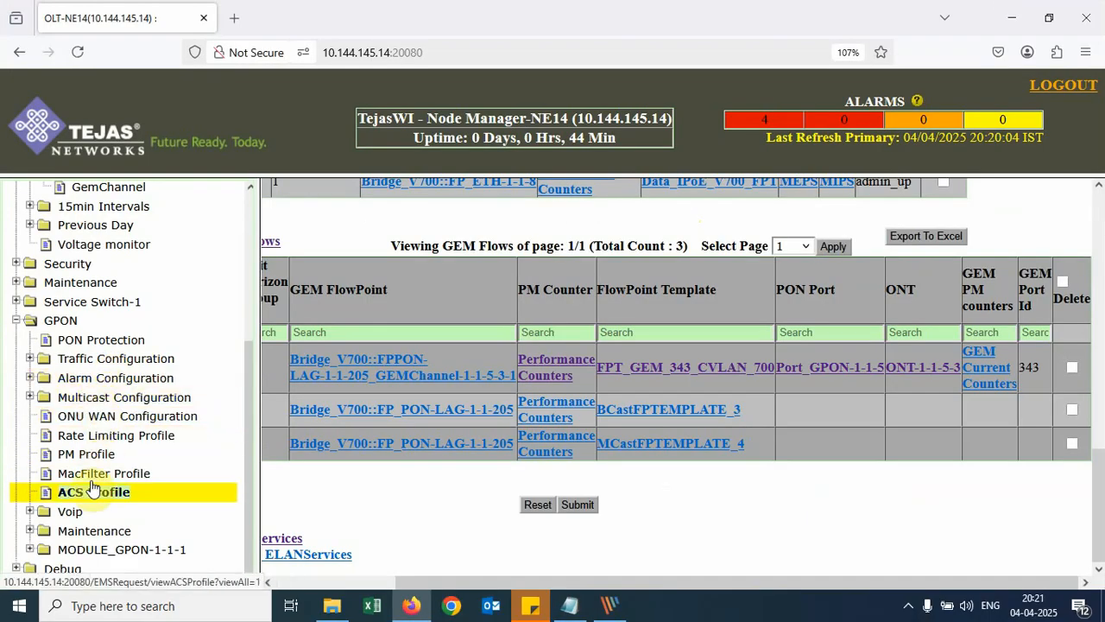
- Open the GPON maintenance Manage ONT list in a separate tab and the details of ONT-1-1-5-3 in another
left_click(93, 530)
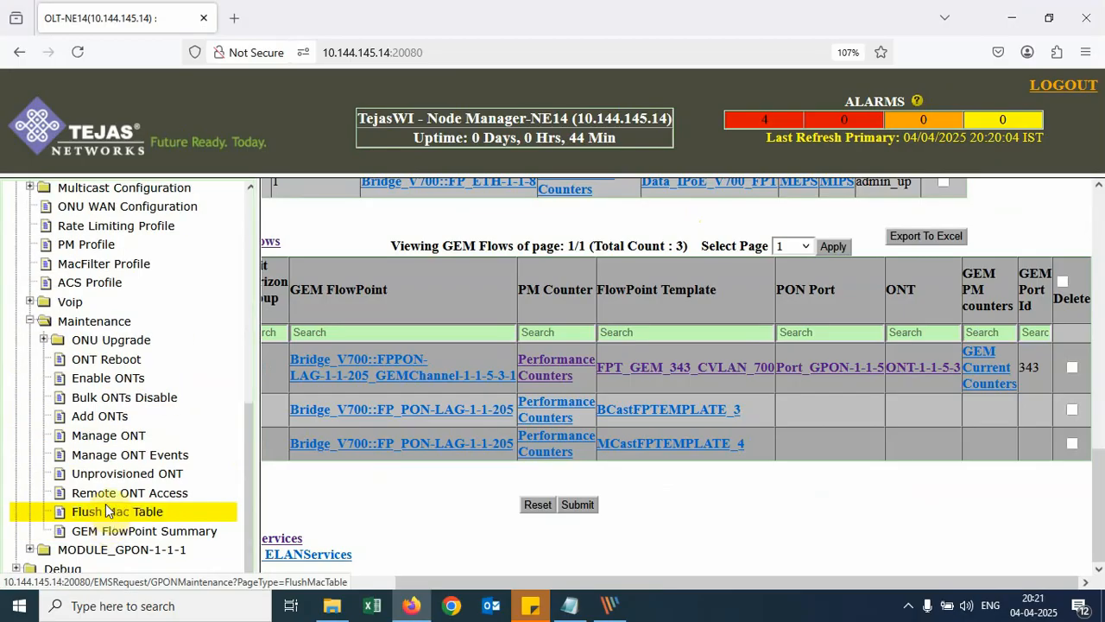
right_click(108, 436)
left_click(164, 100)
left_click(286, 17)
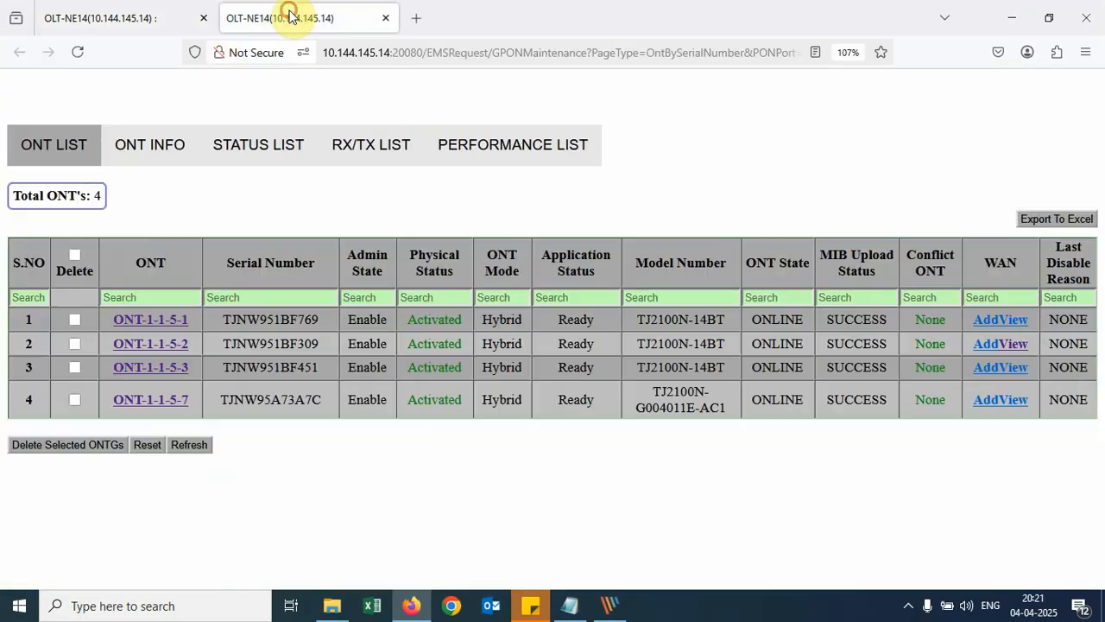
right_click(173, 367)
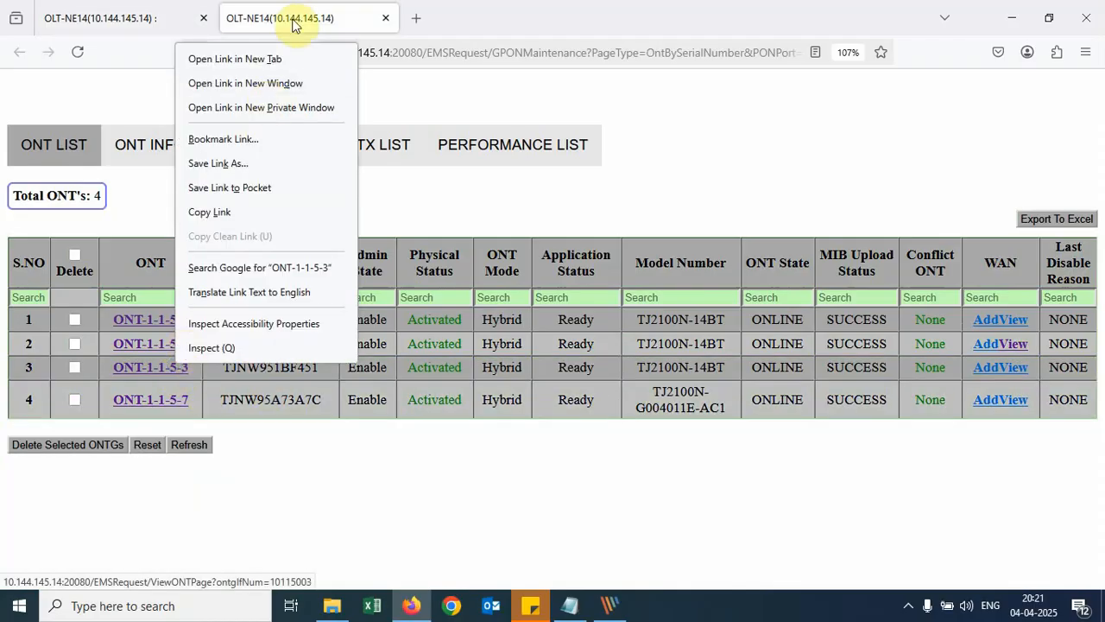
left_click(259, 57)
left_click(442, 26)
scroll(141, 388, "down", 5)
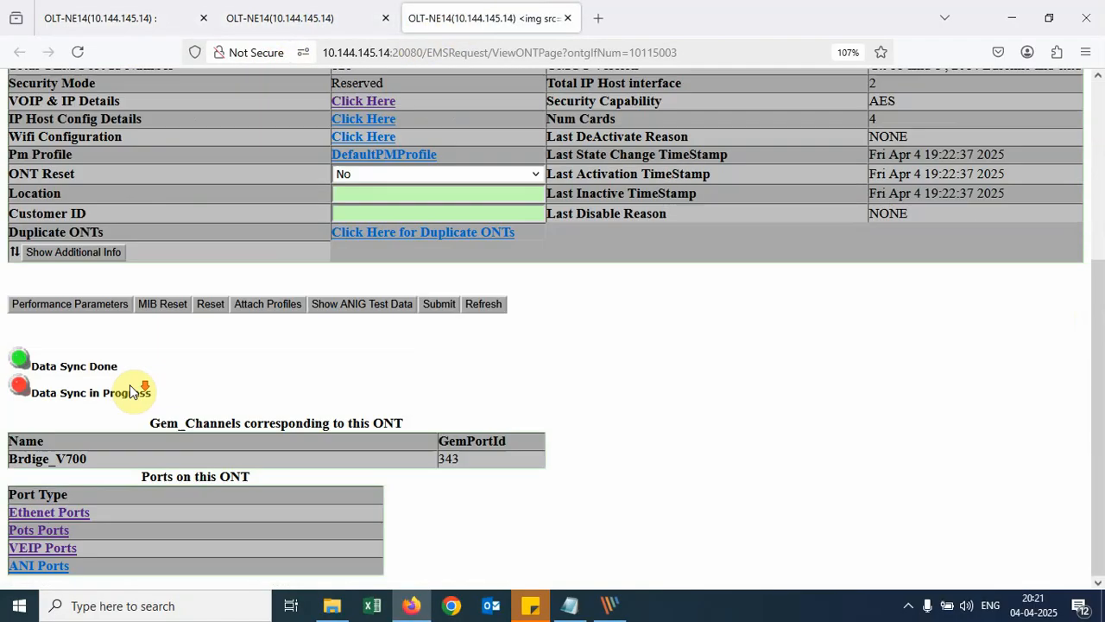
- View and reload the performance data of Ethernet port ONT-EthPort-1-1-5-3-1-2, and switch back to the Notepad notes
left_click(73, 514)
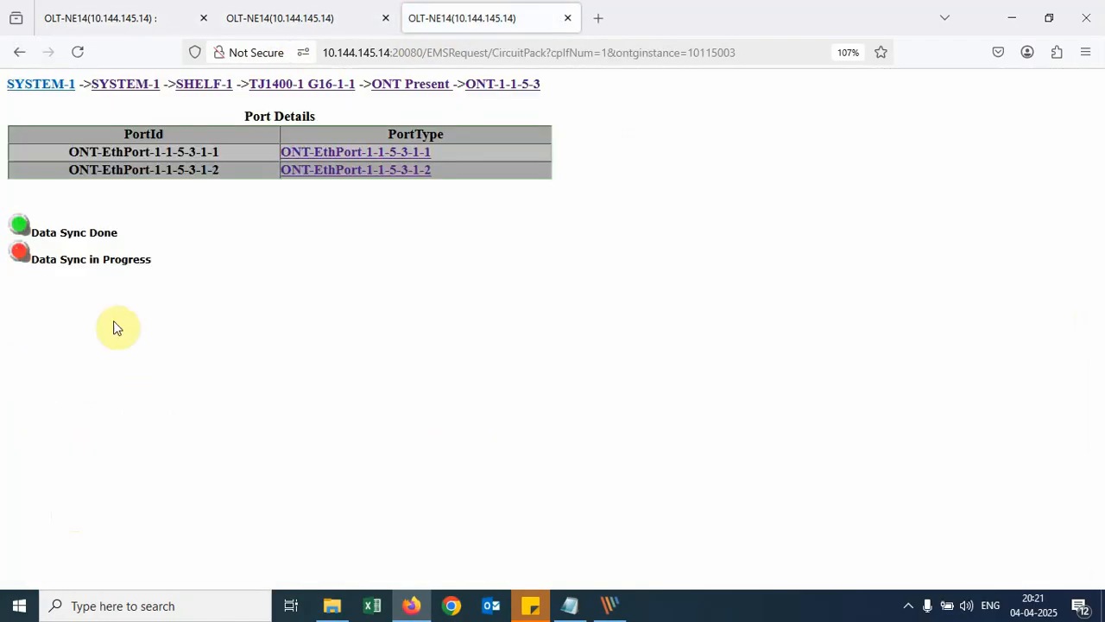
left_click(344, 172)
scroll(198, 395, "down", 3)
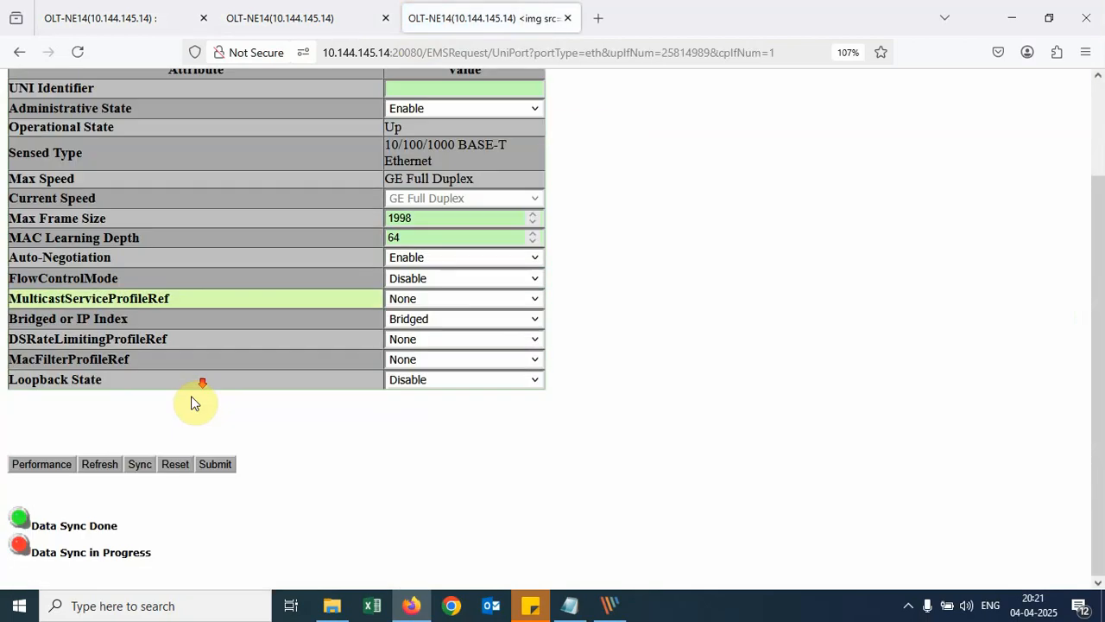
left_click(50, 471)
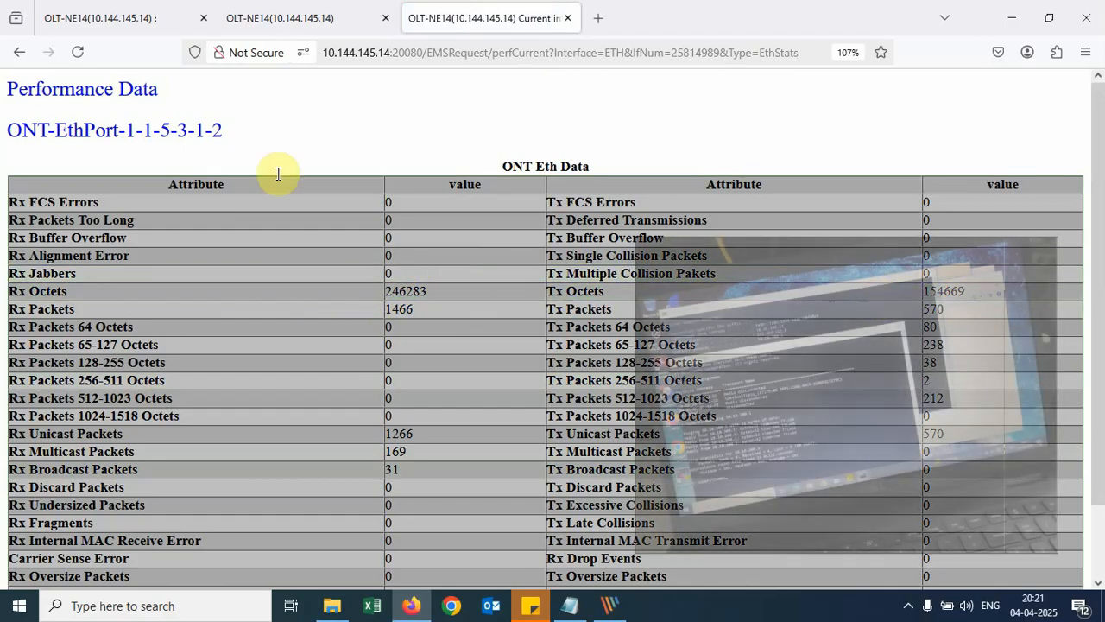
left_click(78, 52)
key("alt+Tab")
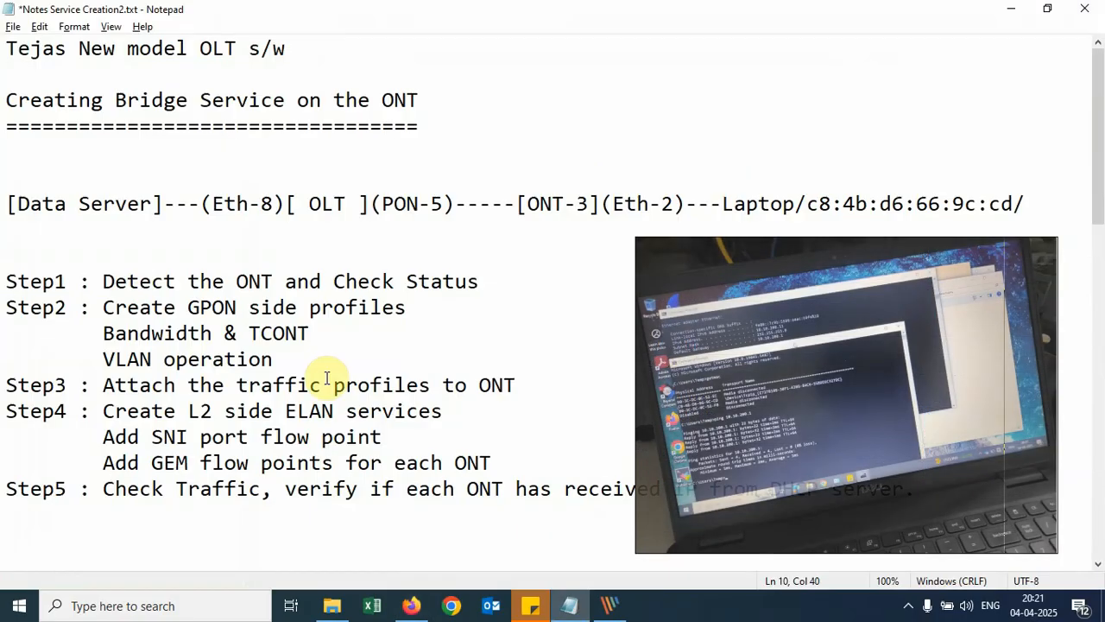